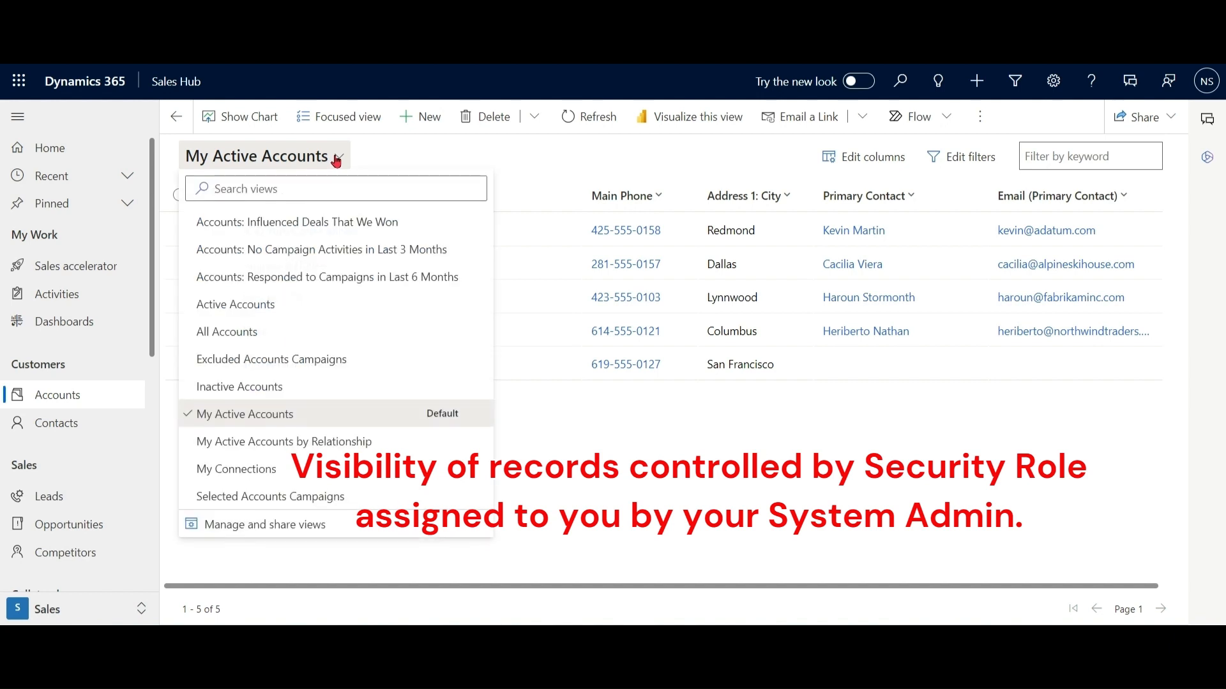
Switch the accounts list to the All Accounts view, then return it to My Active Accounts.
left_click(263, 333)
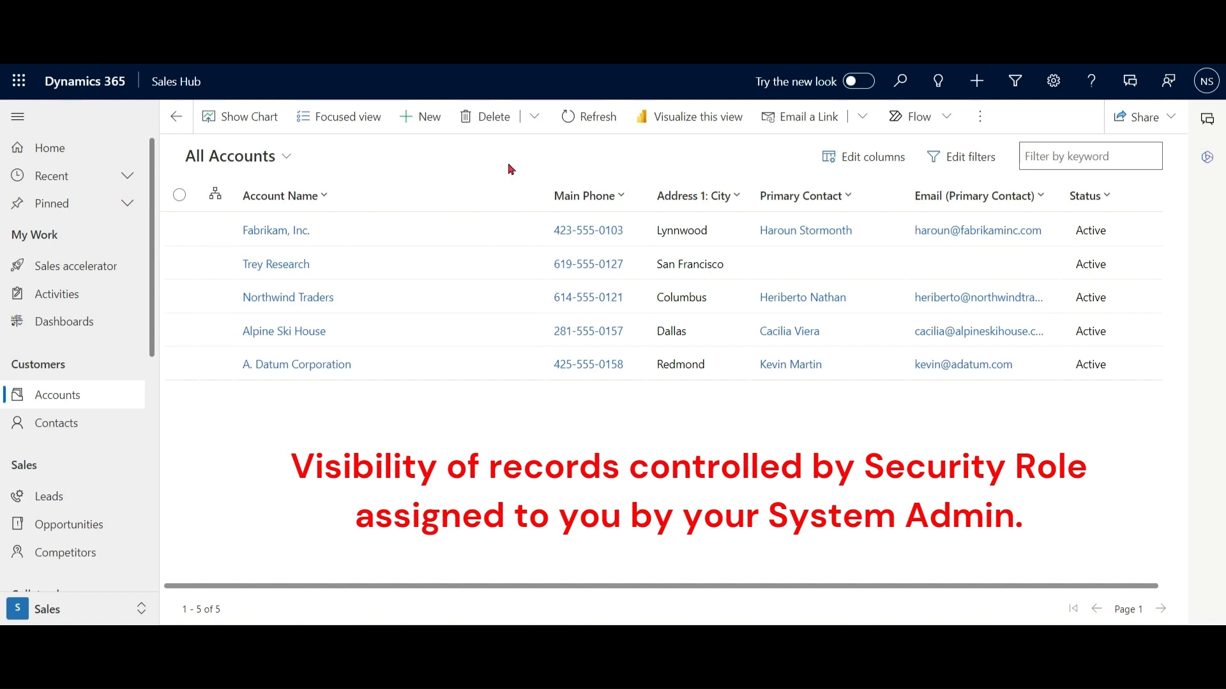
left_click(281, 158)
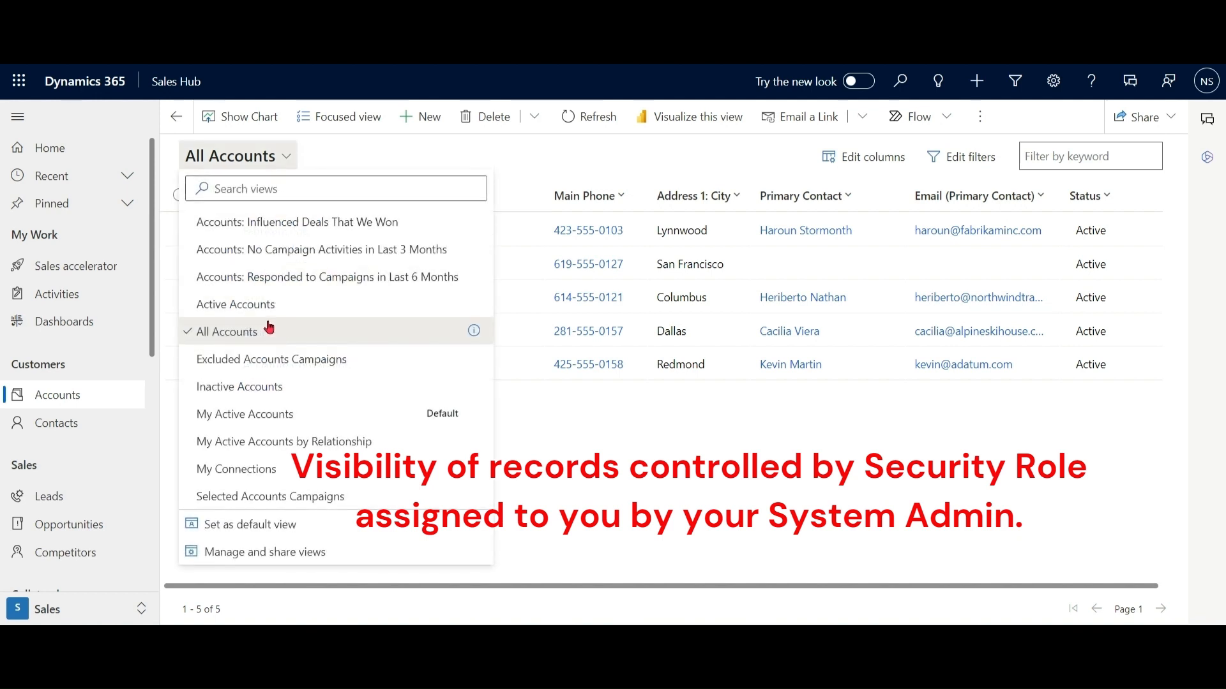
left_click(254, 416)
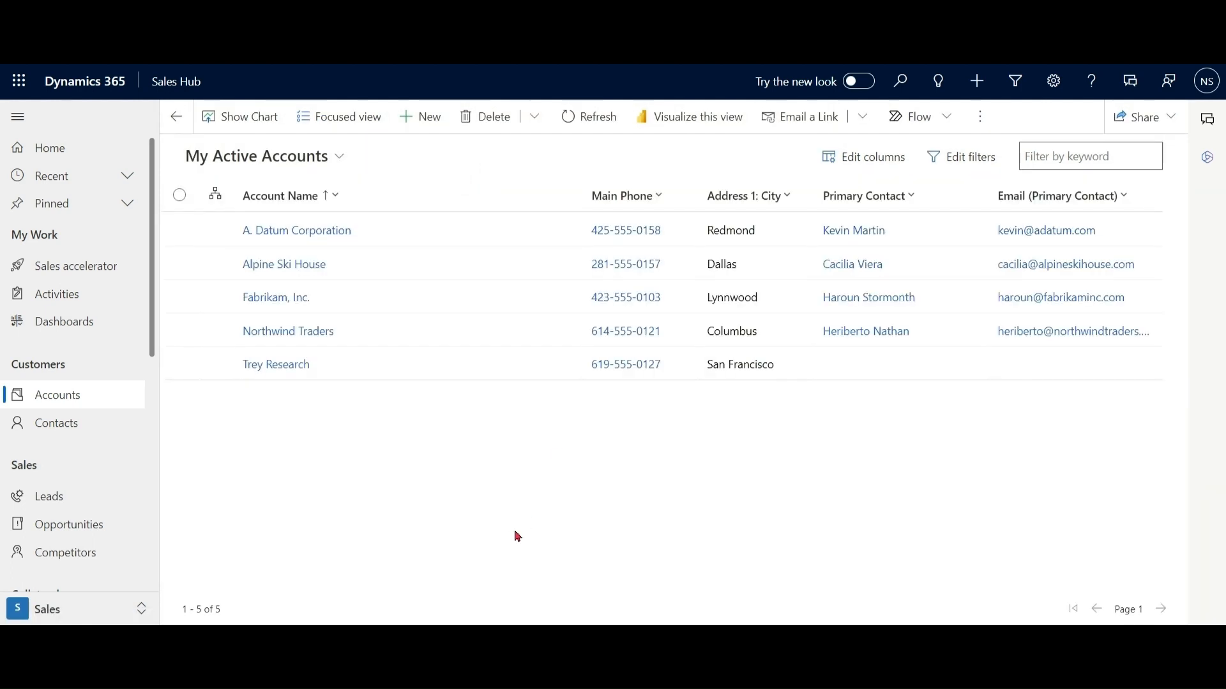
Create a new account named Bizzinnovate Global and fill in its phone and fax numbers.
left_click(418, 124)
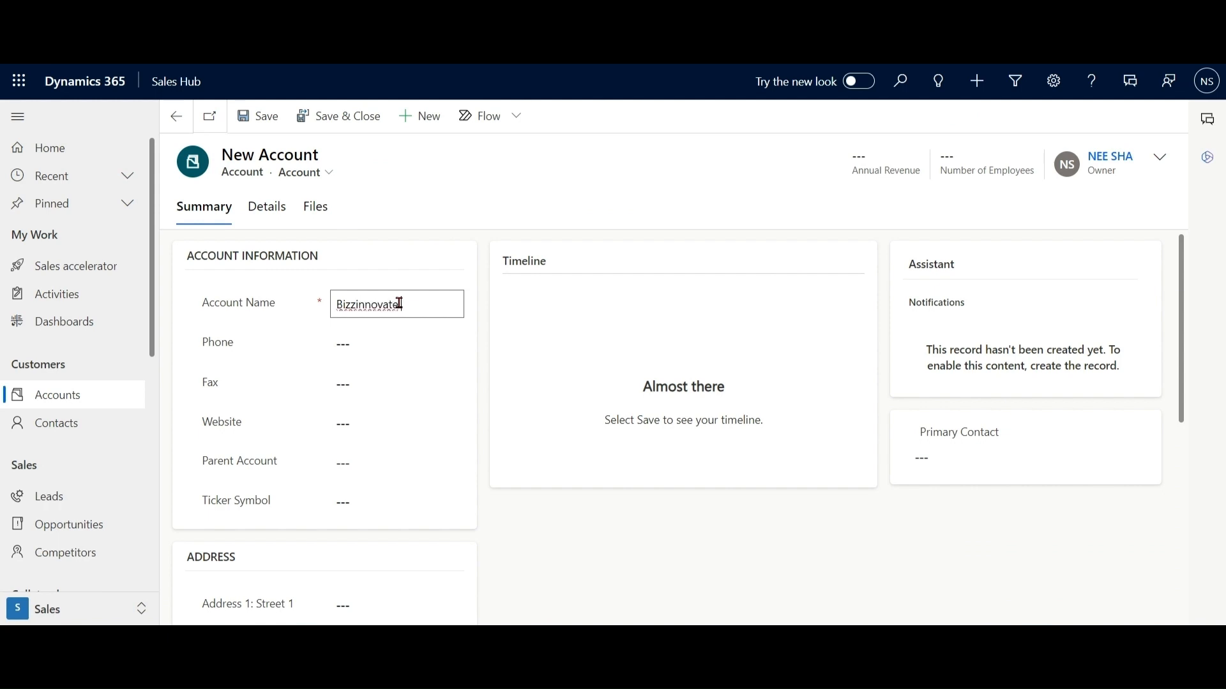
type("obal")
left_click(391, 347)
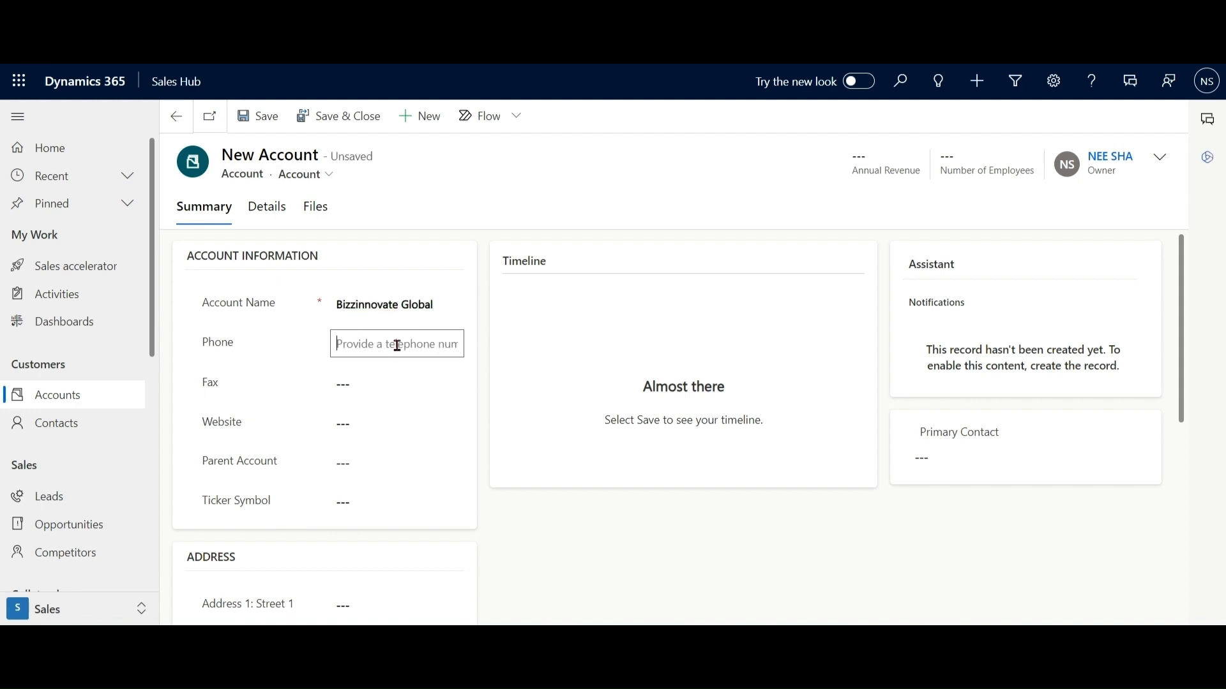
type("45785125")
left_click(371, 378)
type("2")
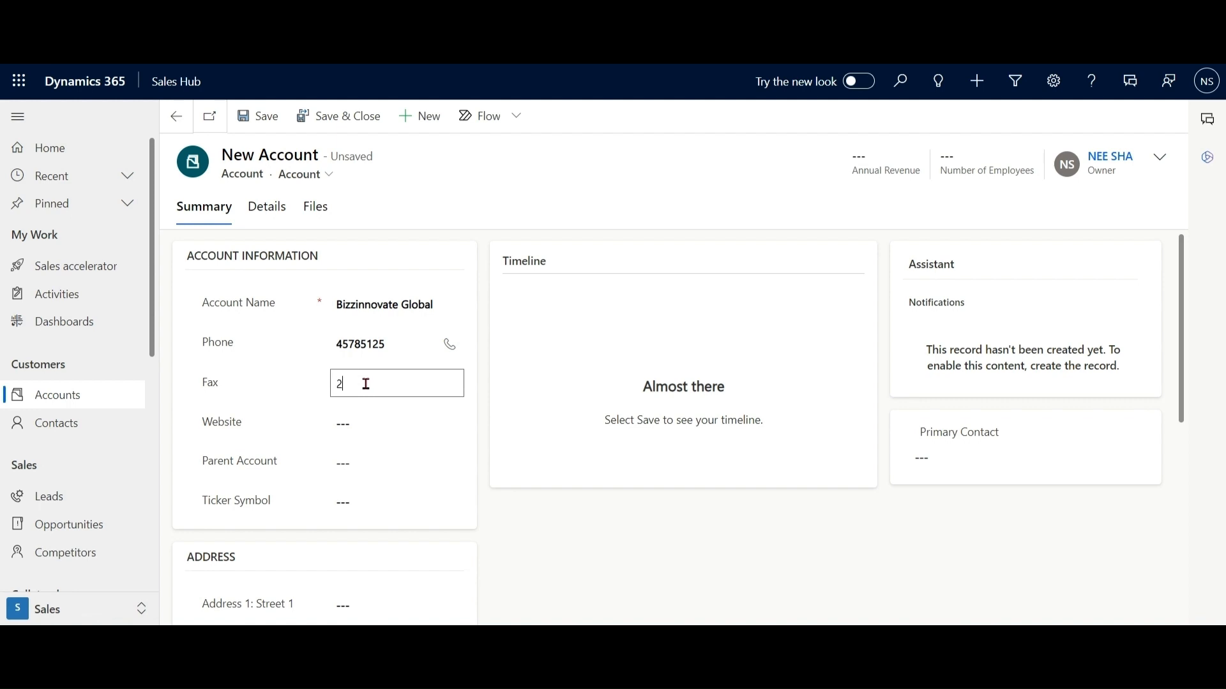
type("48521")
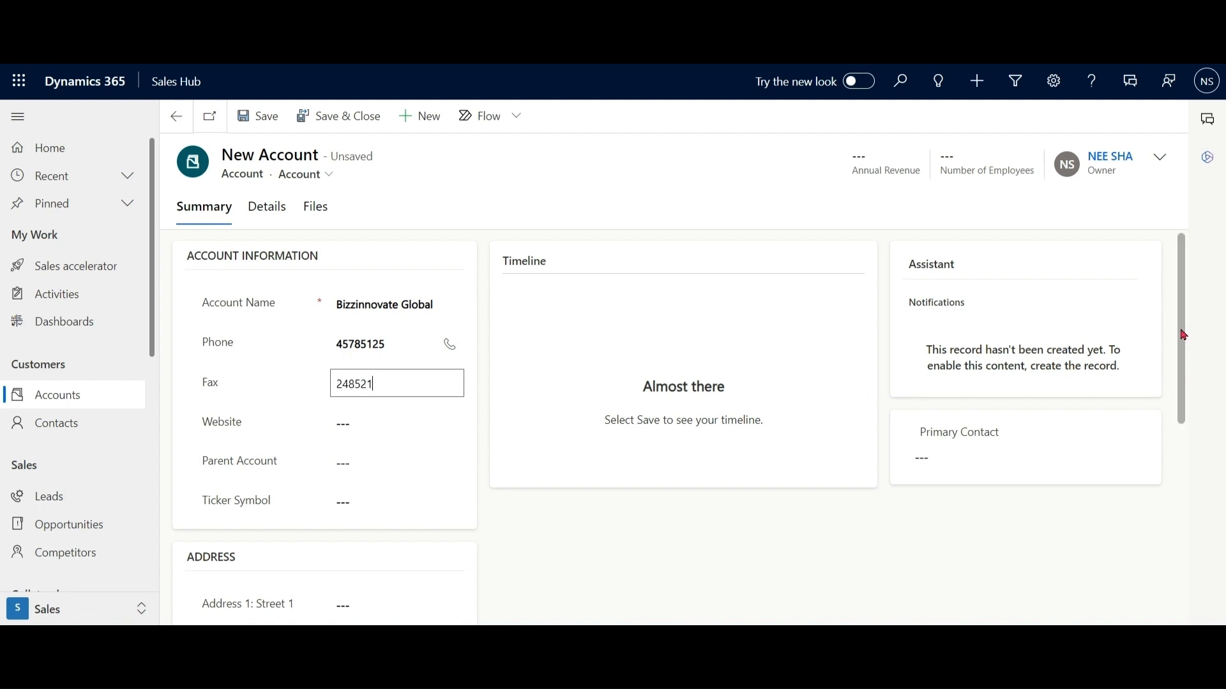
left_click_drag(1182, 334, 1181, 355)
left_click(404, 370)
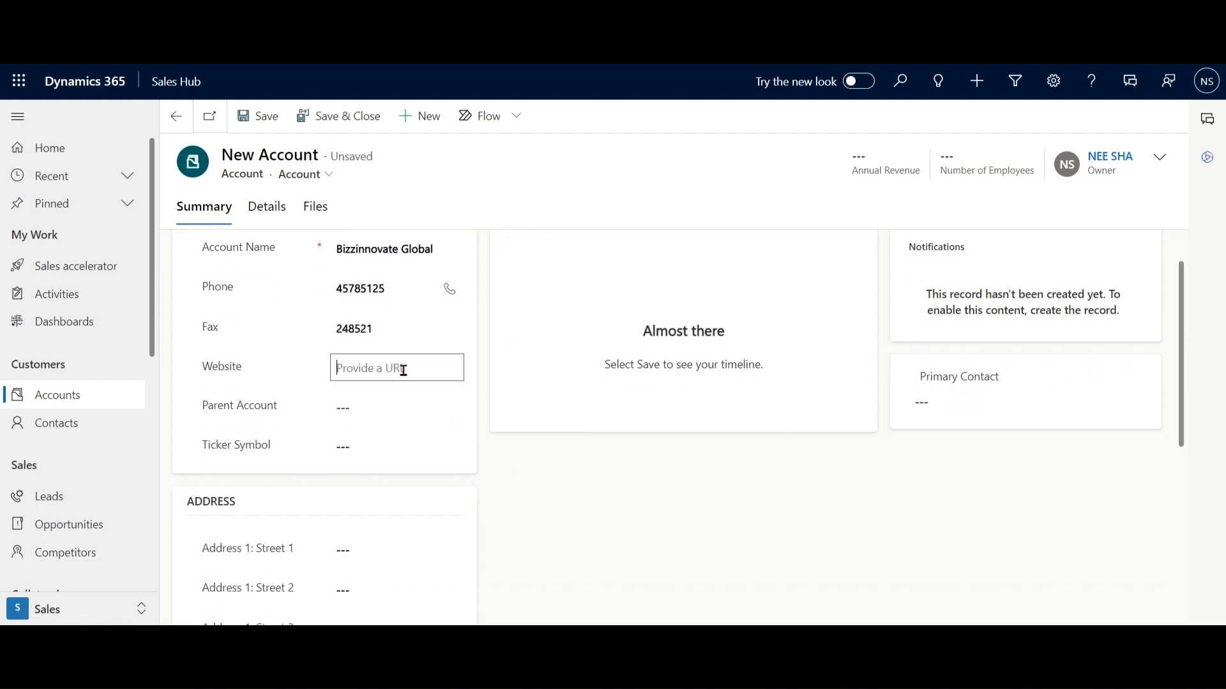
type("htt")
type("p://bizzinnovate.com")
left_click(367, 407)
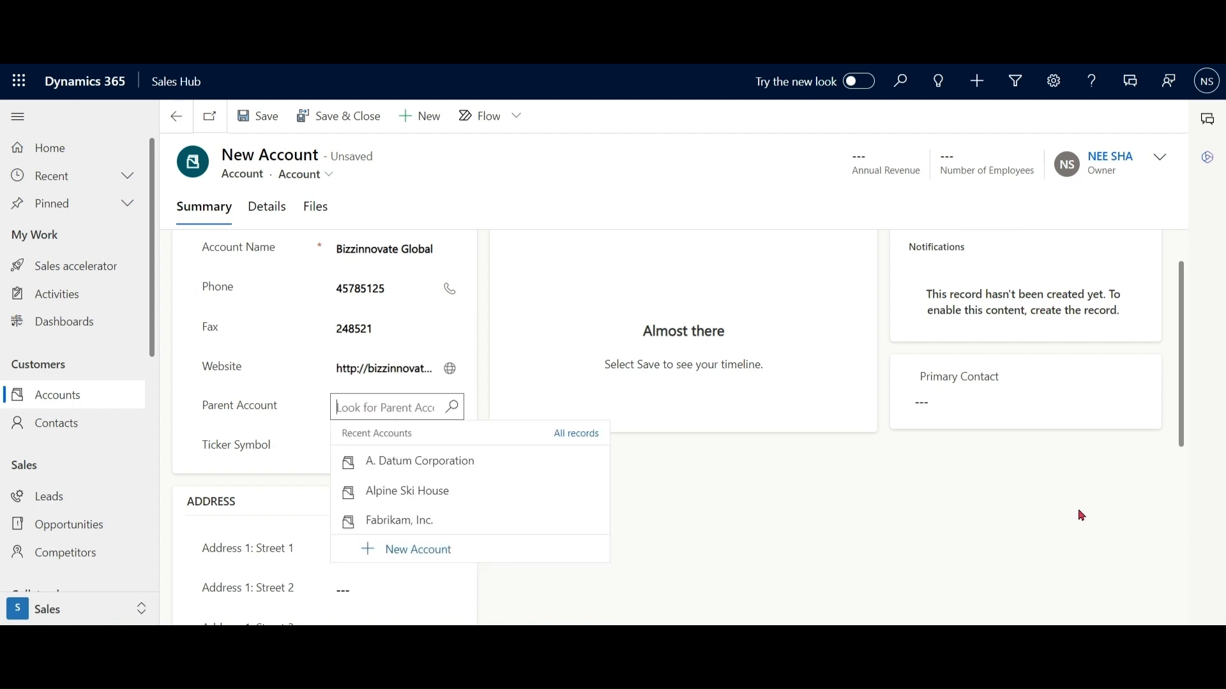
left_click_drag(1181, 418, 1181, 375)
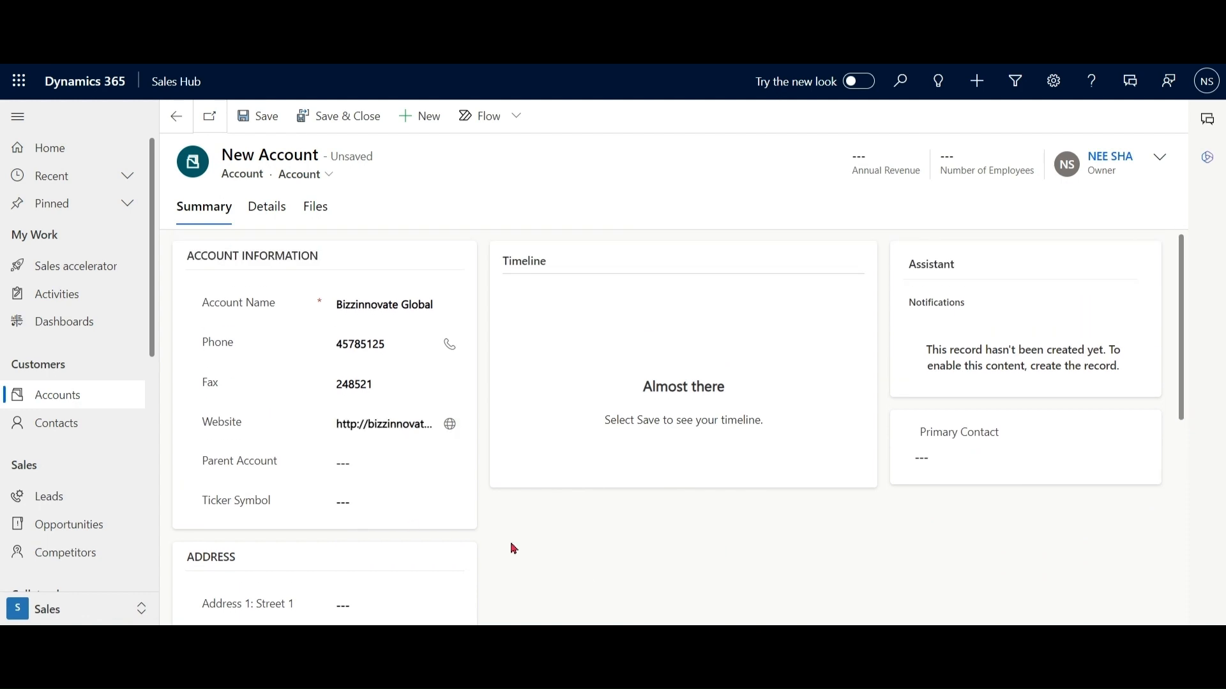
left_click(450, 425)
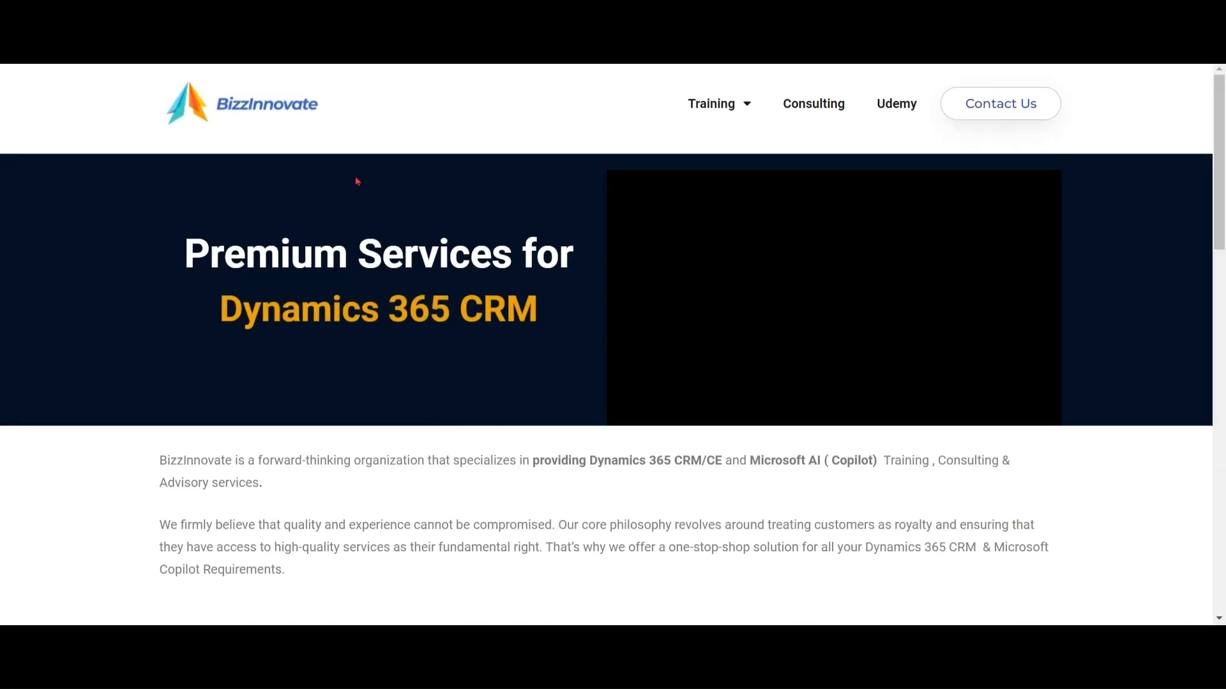
key("ctrl+w")
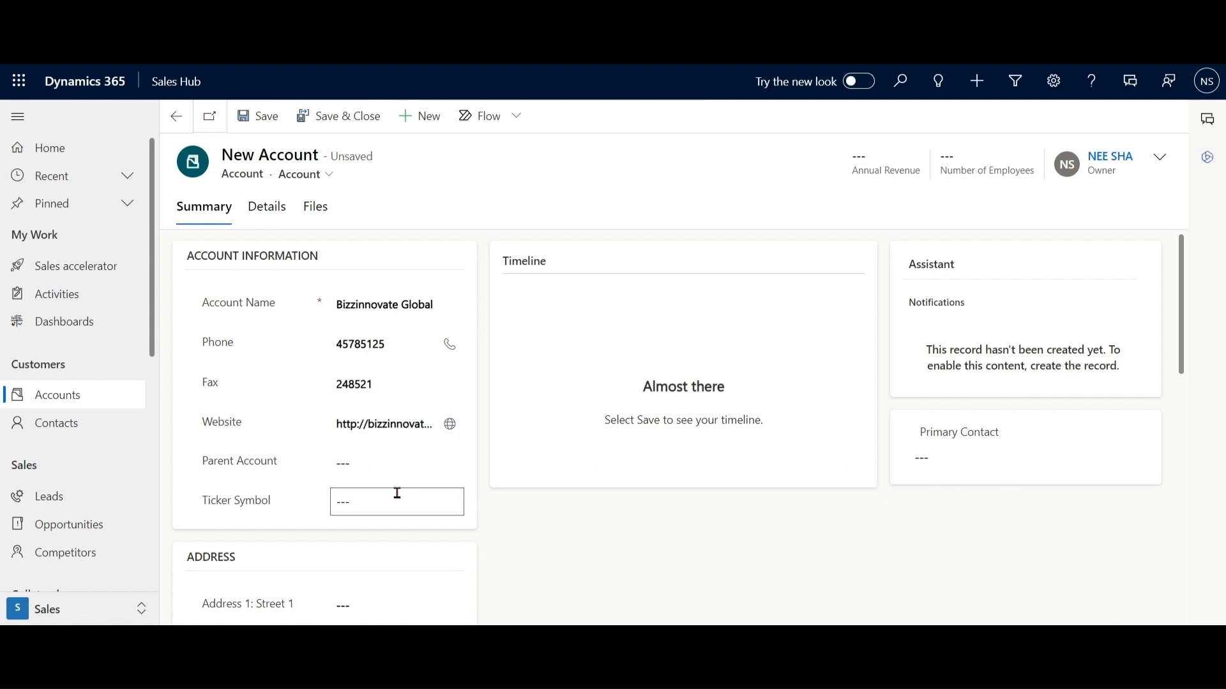
Set the ticker symbol to BZN and fill in the first two street lines of the account's address.
left_click(380, 468)
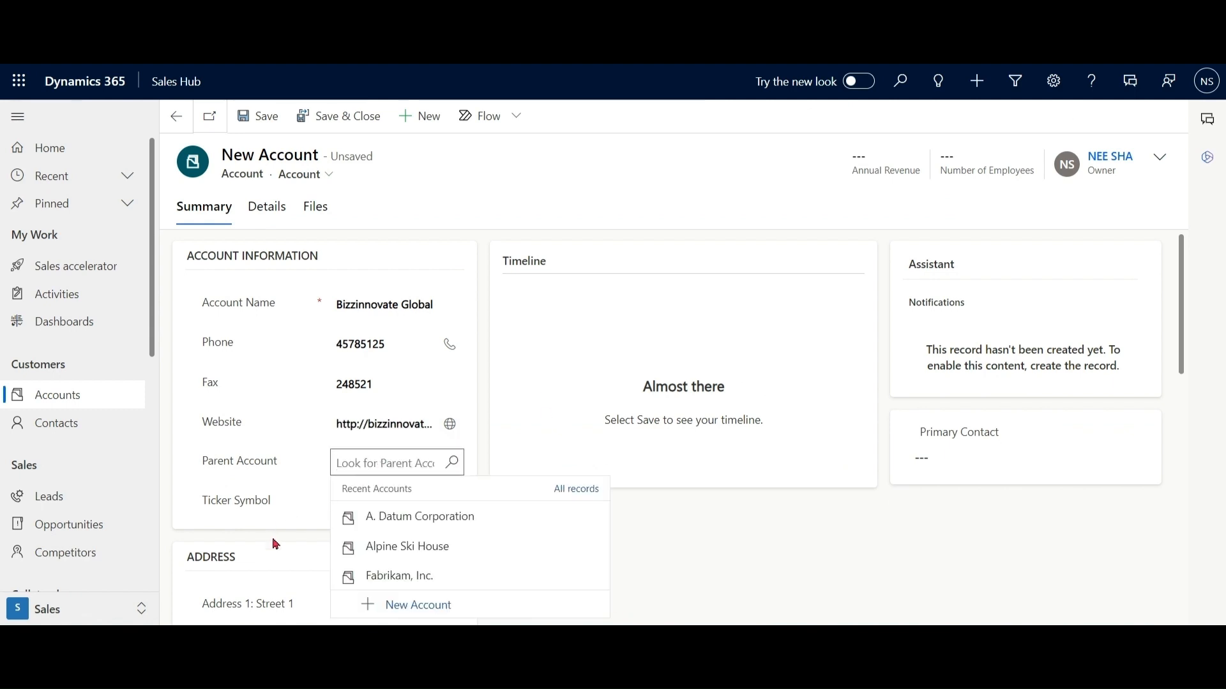
left_click_drag(1181, 272, 1176, 324)
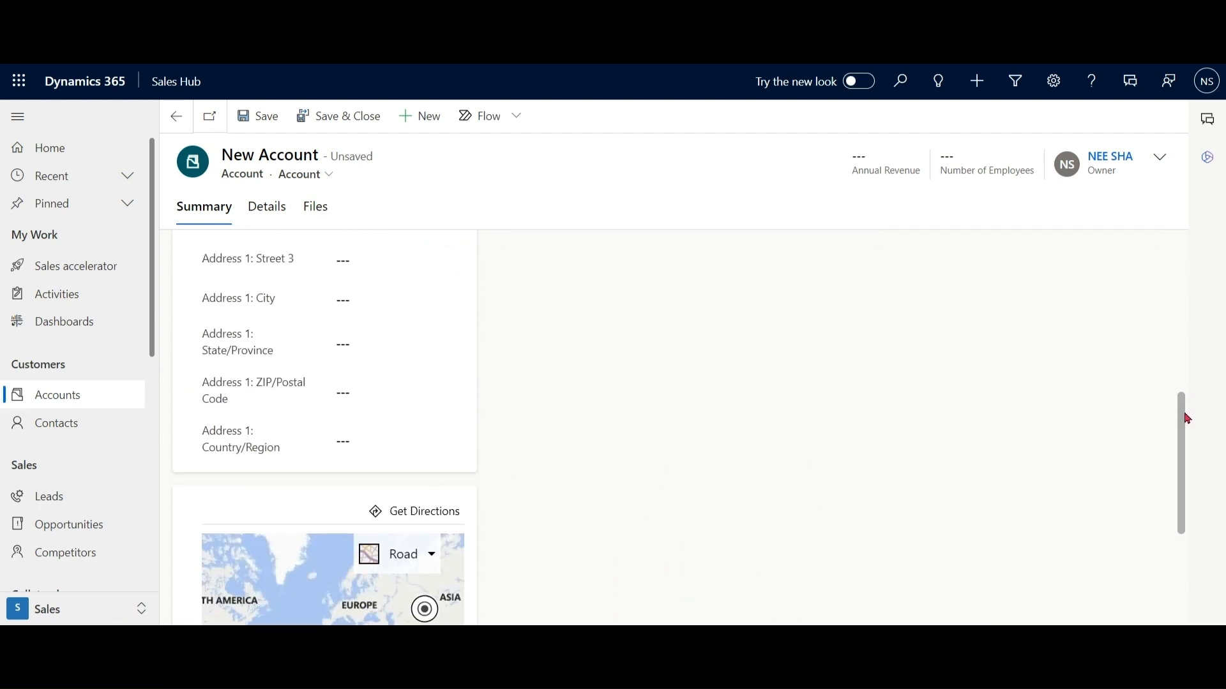
left_click(361, 459)
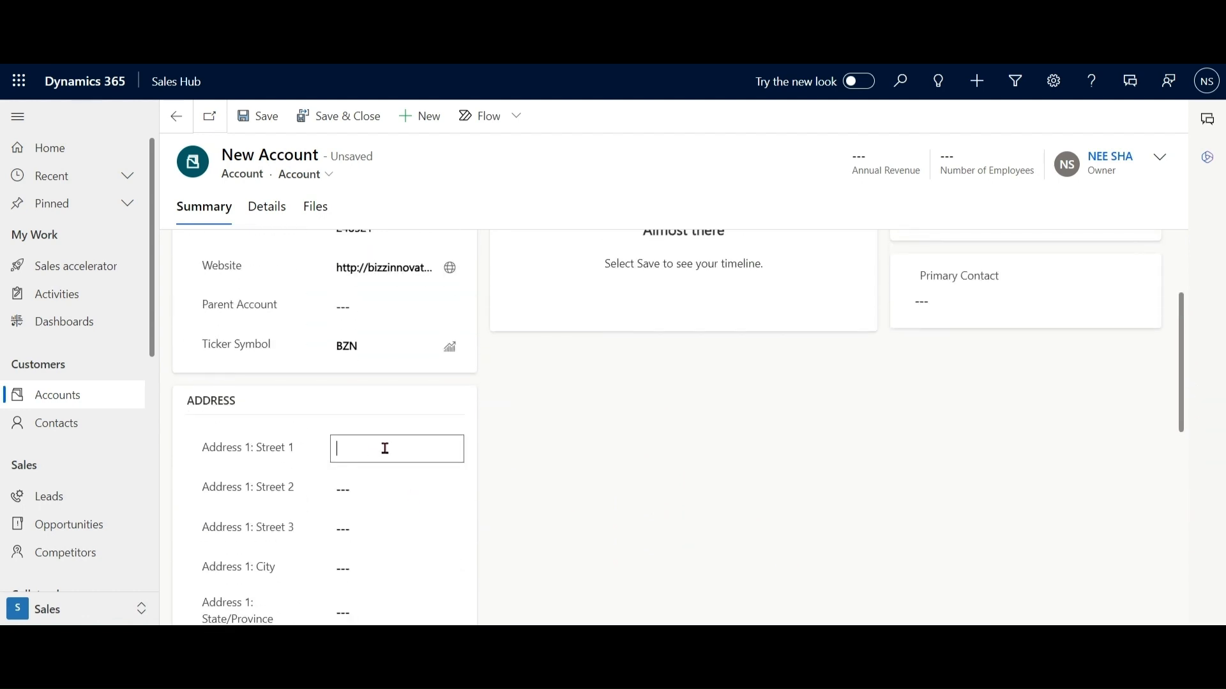
type("microsoft way")
key("Tab")
type("redm")
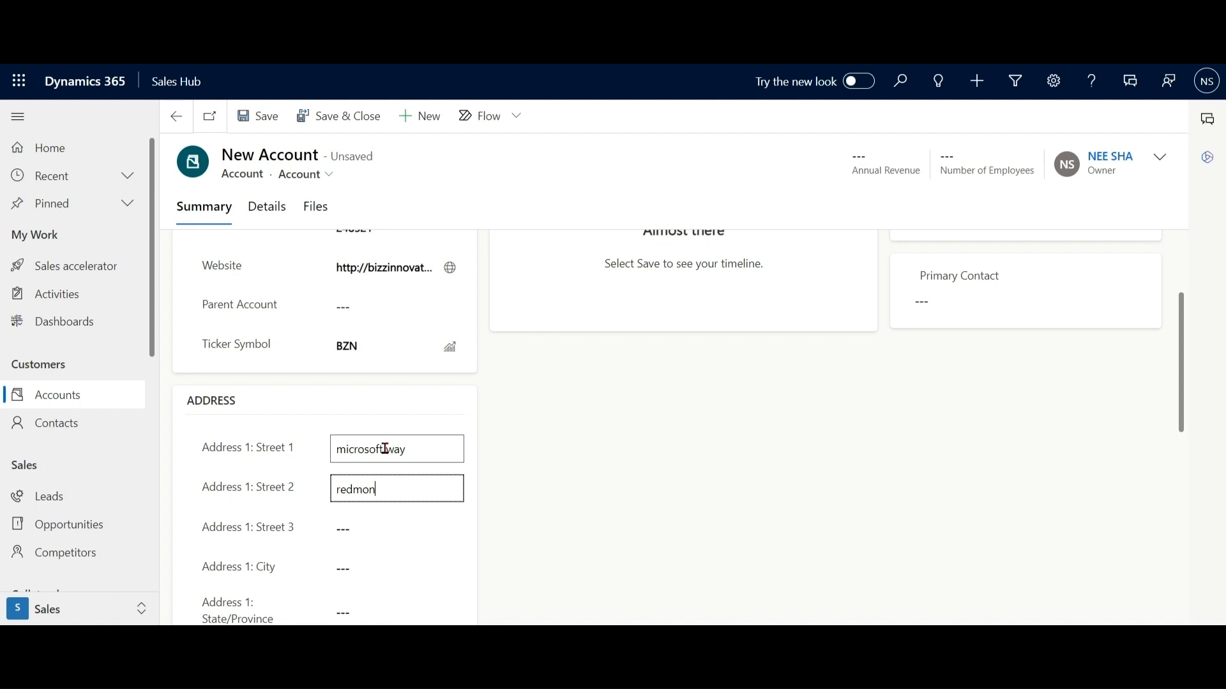
left_click(371, 534)
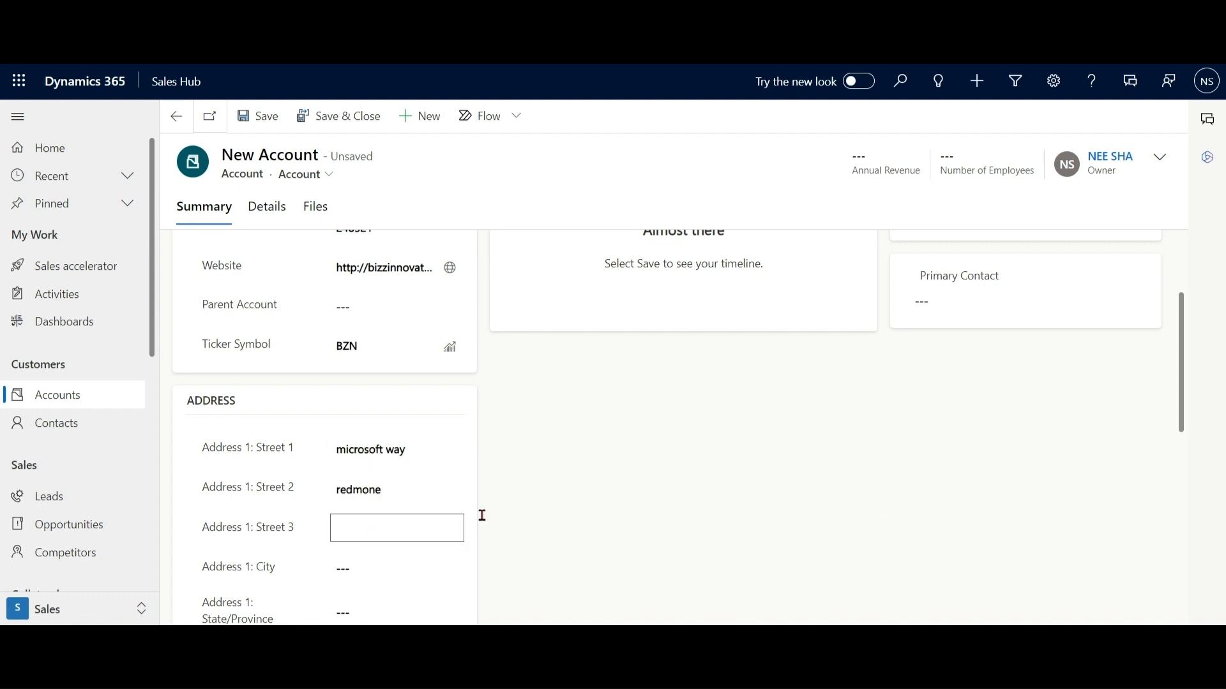
View the address map on the account form and open its directions in Bing Maps.
left_click_drag(1182, 381, 1190, 543)
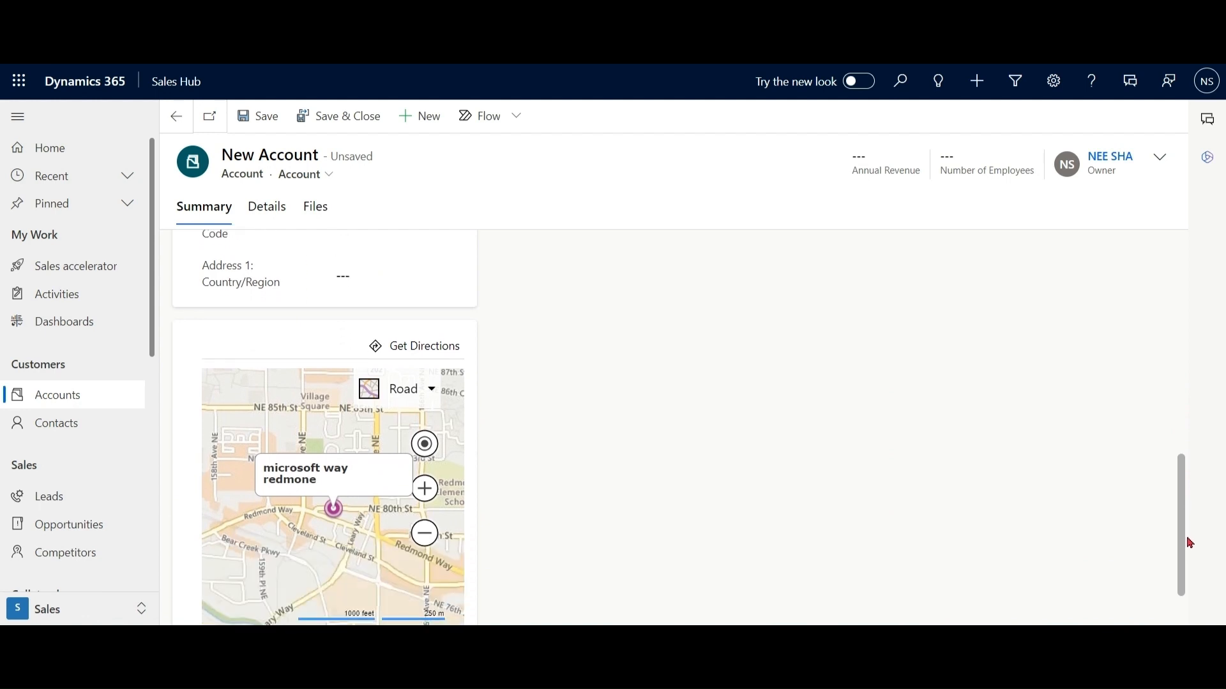
left_click_drag(1190, 543, 1187, 556)
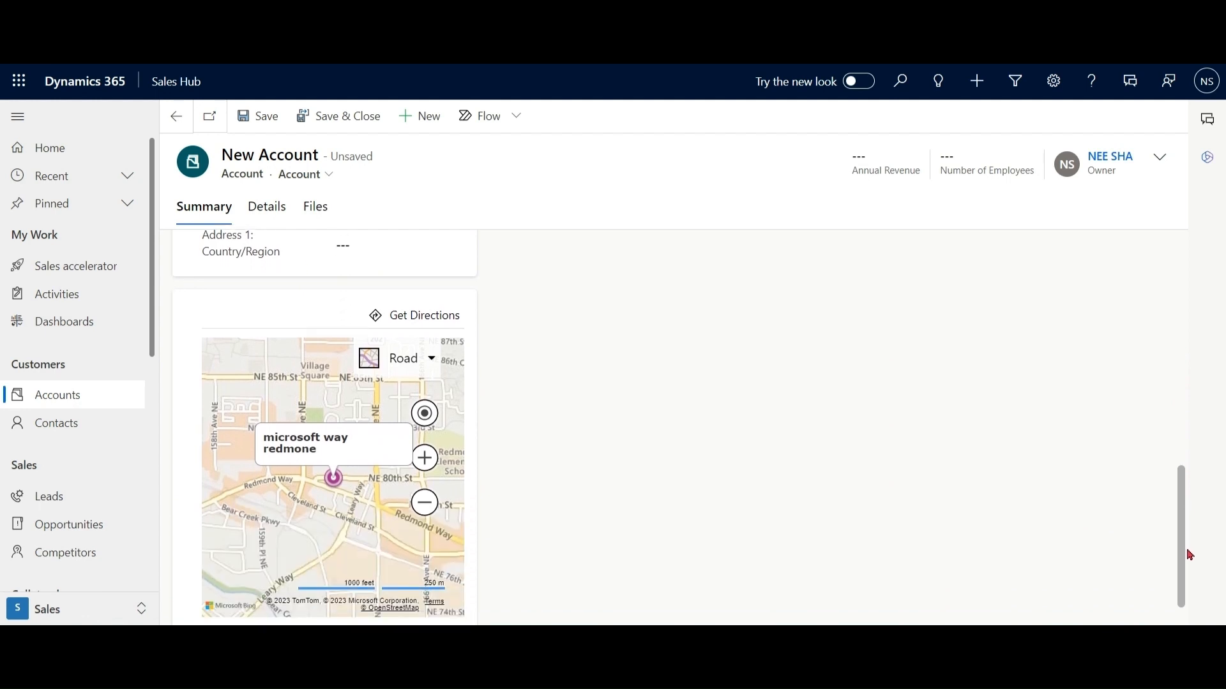
left_click(407, 350)
left_click(428, 316)
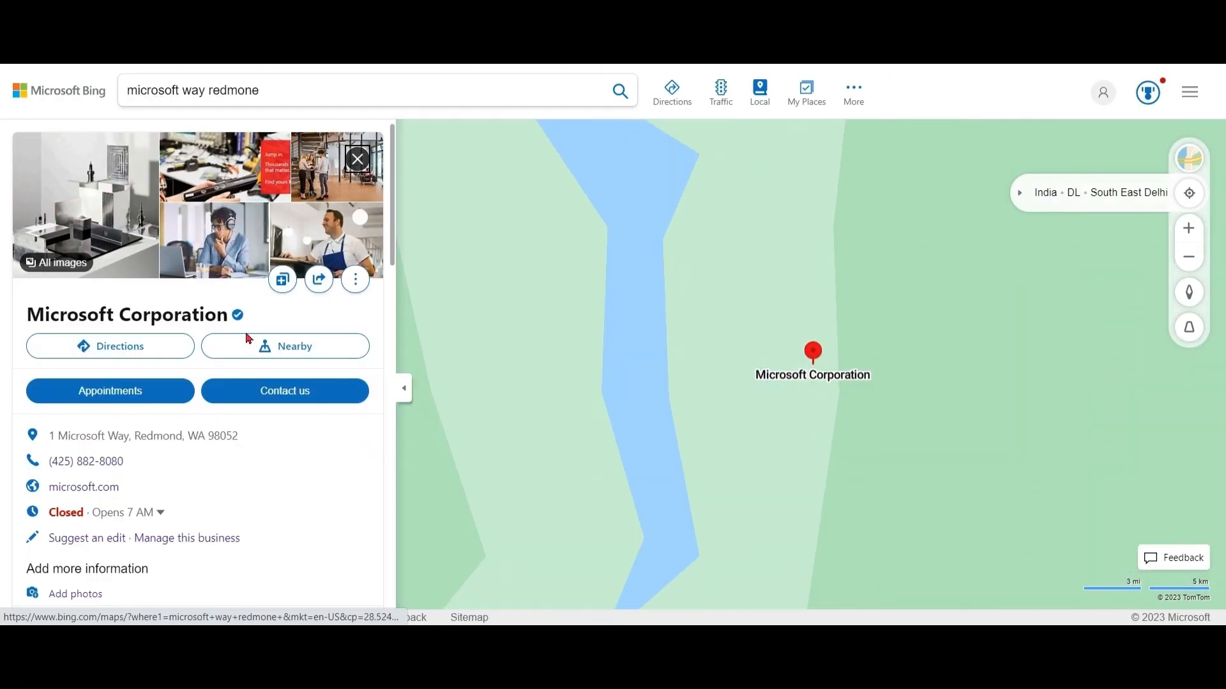
Get directions to Microsoft Corporation from Hartsfield-Jackson Atlanta International Airport.
left_click(167, 346)
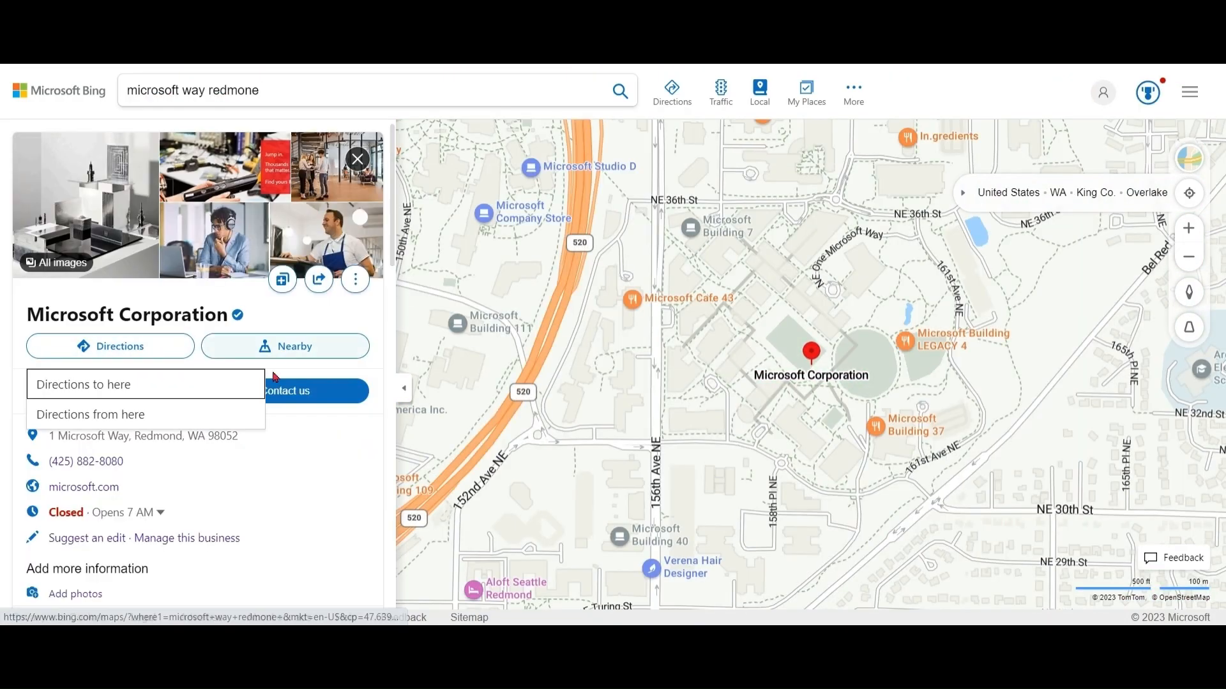
left_click(256, 384)
left_click(214, 217)
type("atlanta a")
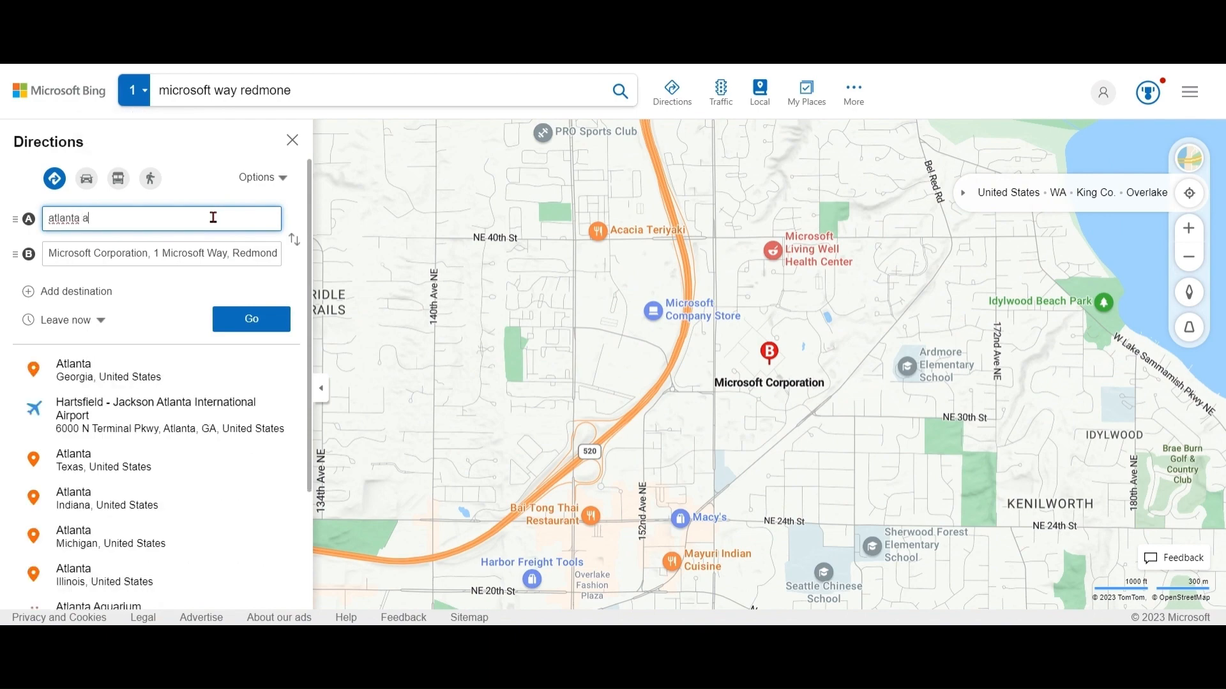
type("irpor")
left_click(151, 383)
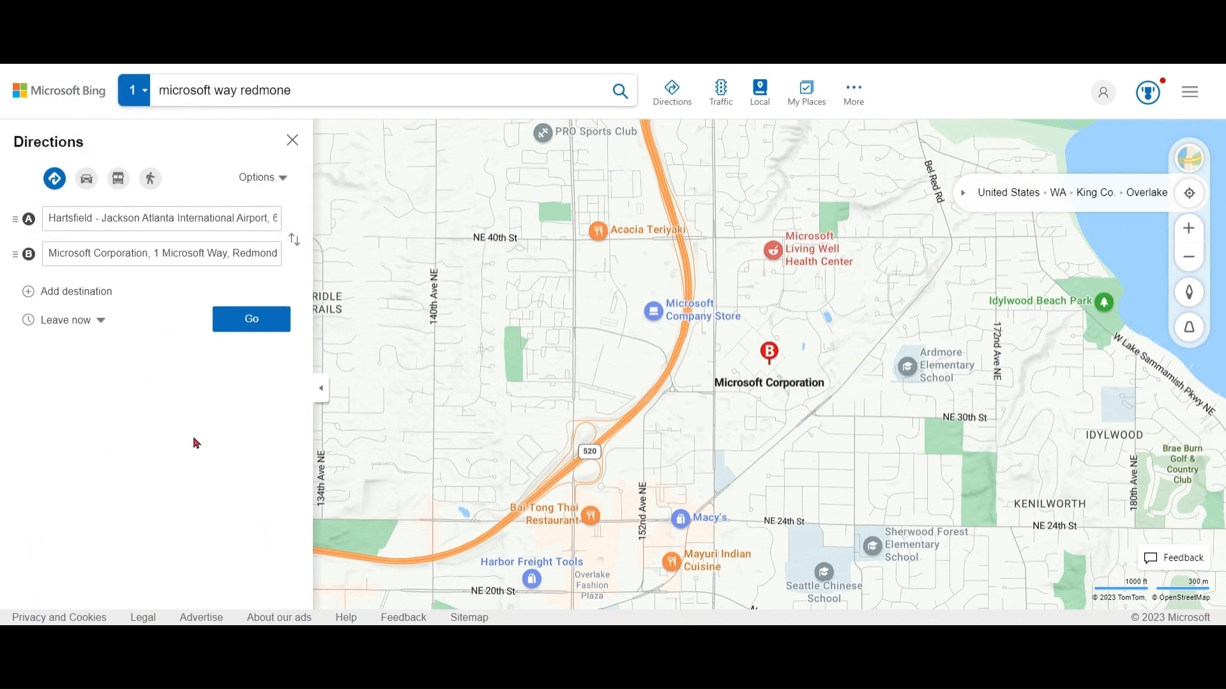
left_click(250, 319)
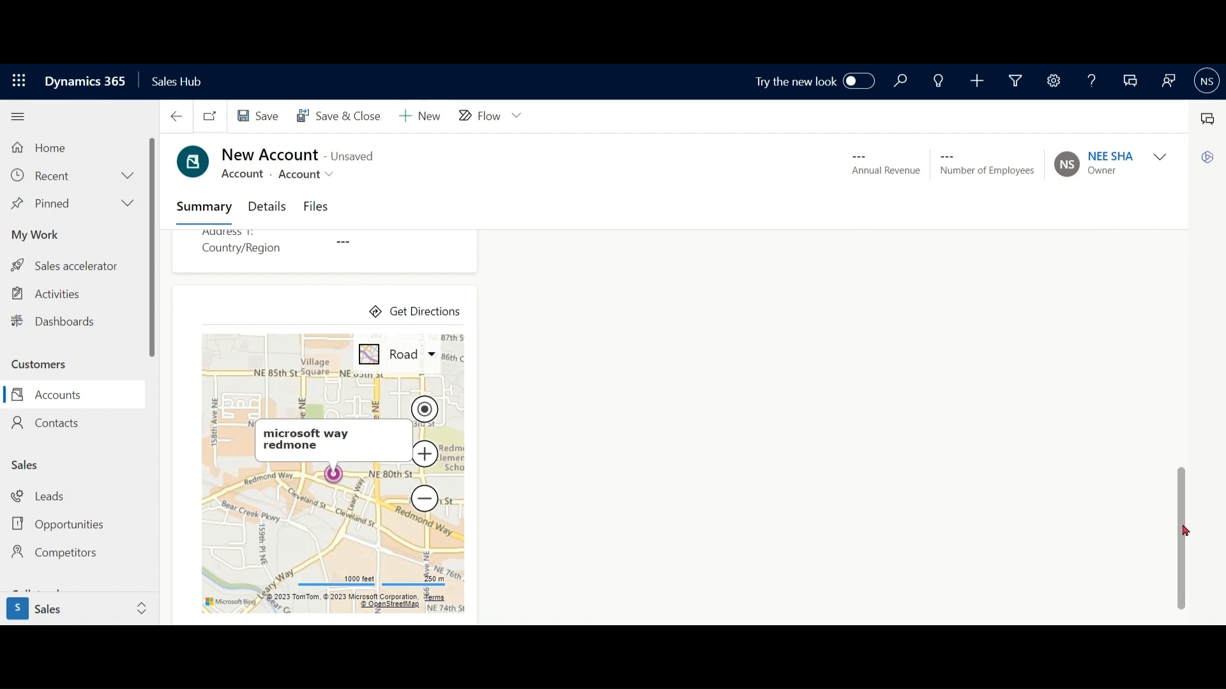
Open the organization's System Settings from the advanced administration area, check the Show Bing Maps on forms option, and close them without changes.
mouse_move(1185, 531)
left_mouse_down()
mouse_move(1179, 350)
mouse_move(1188, 529)
left_mouse_up()
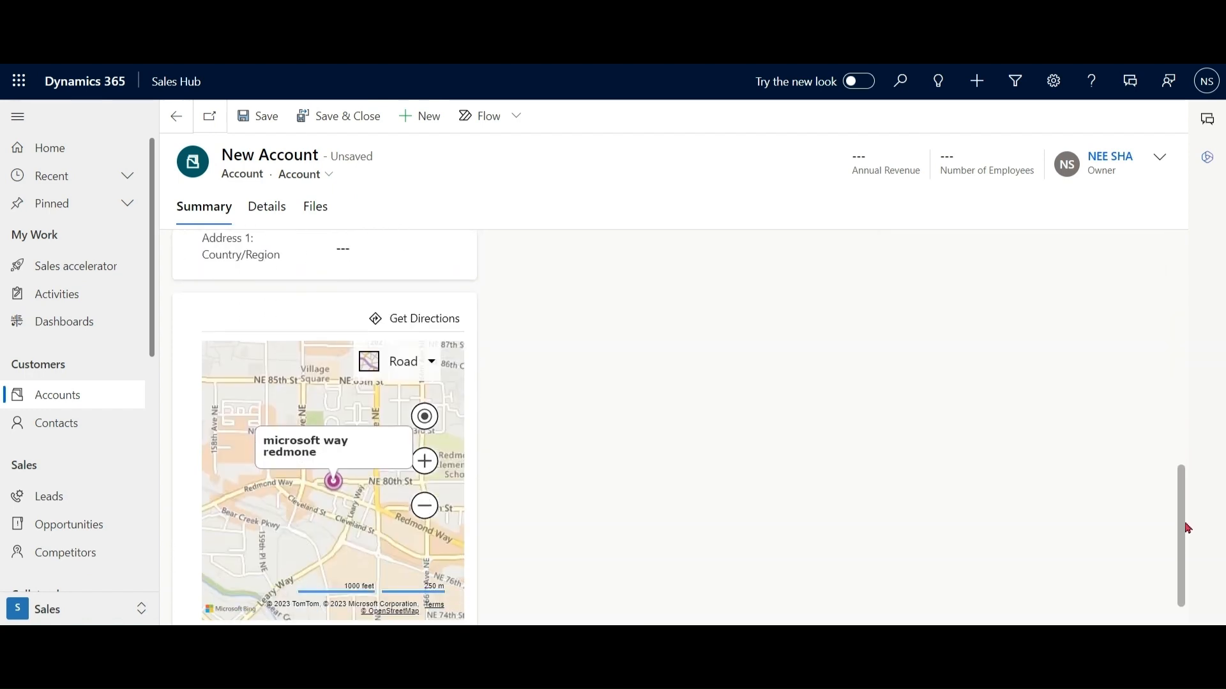
left_click(1060, 89)
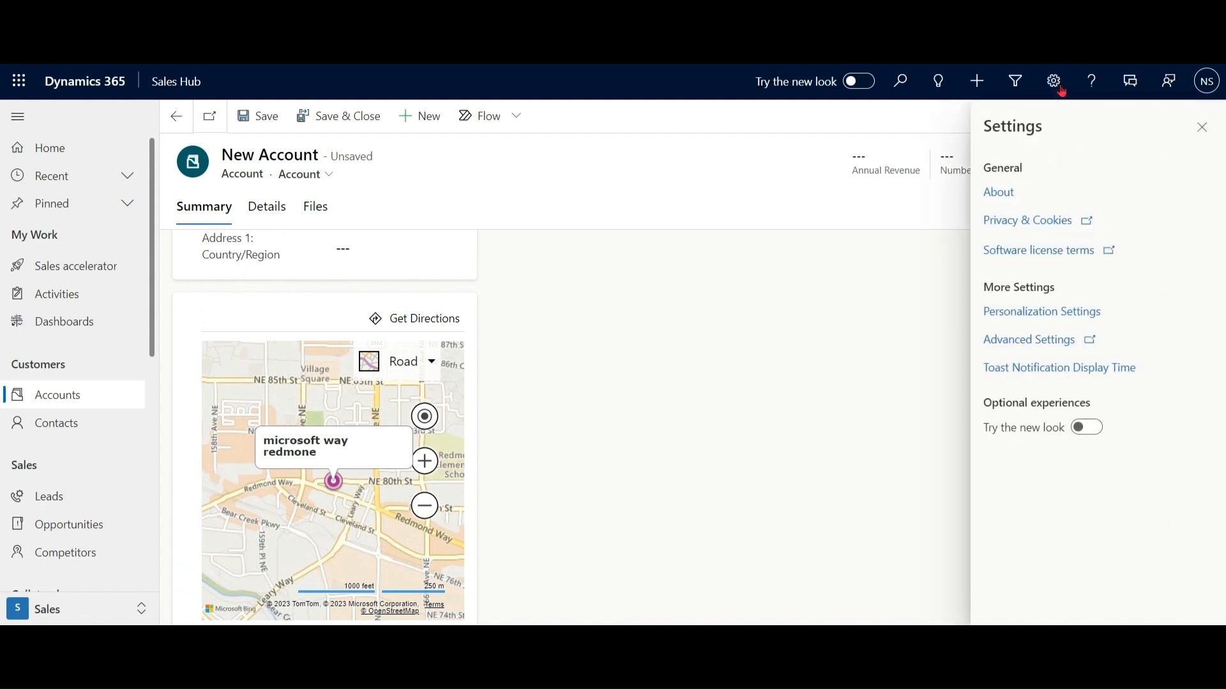
left_click(1034, 343)
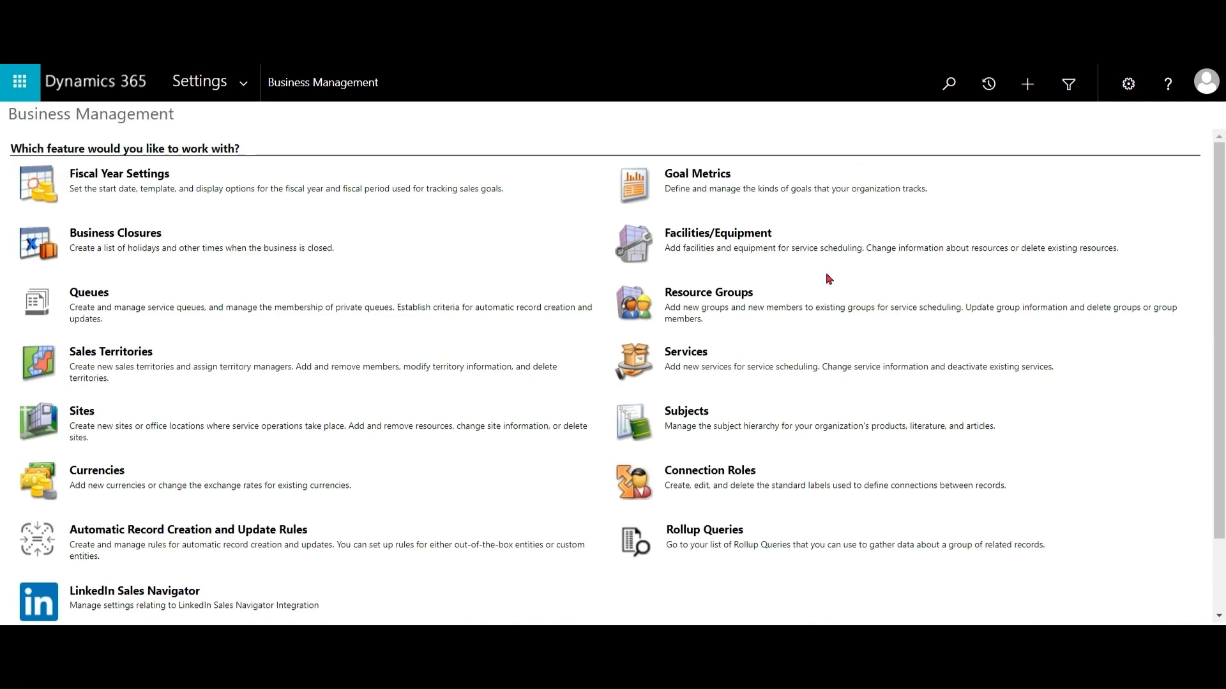
left_click(243, 83)
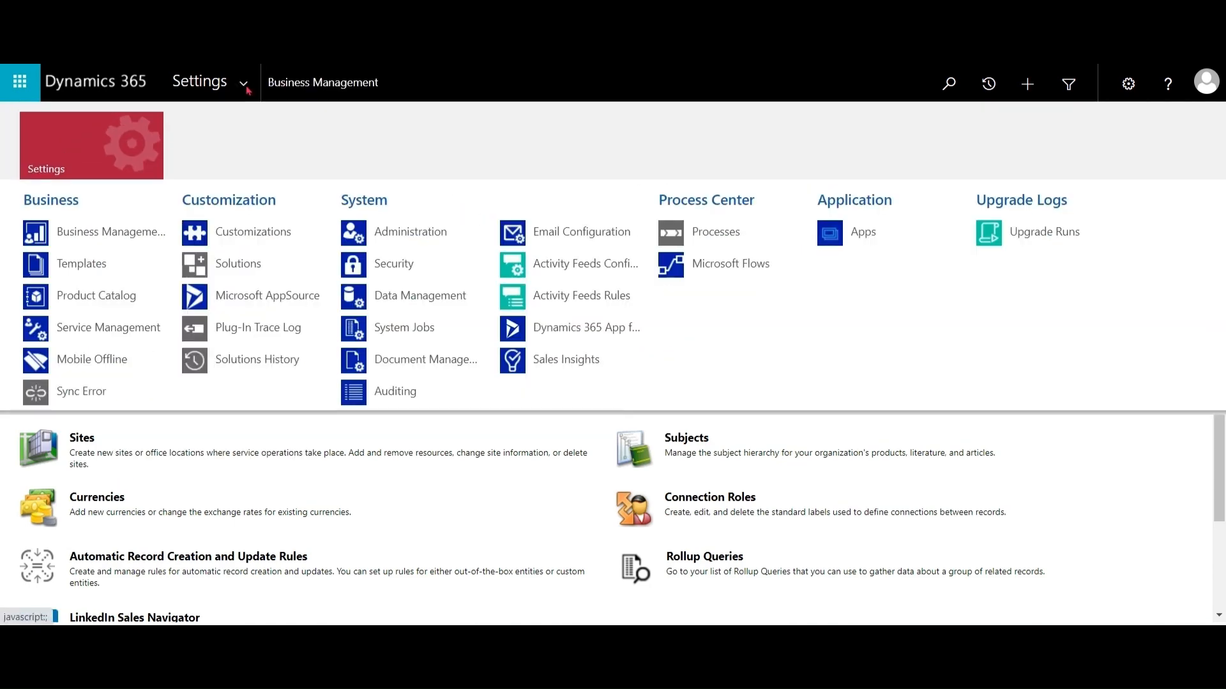
left_click(422, 246)
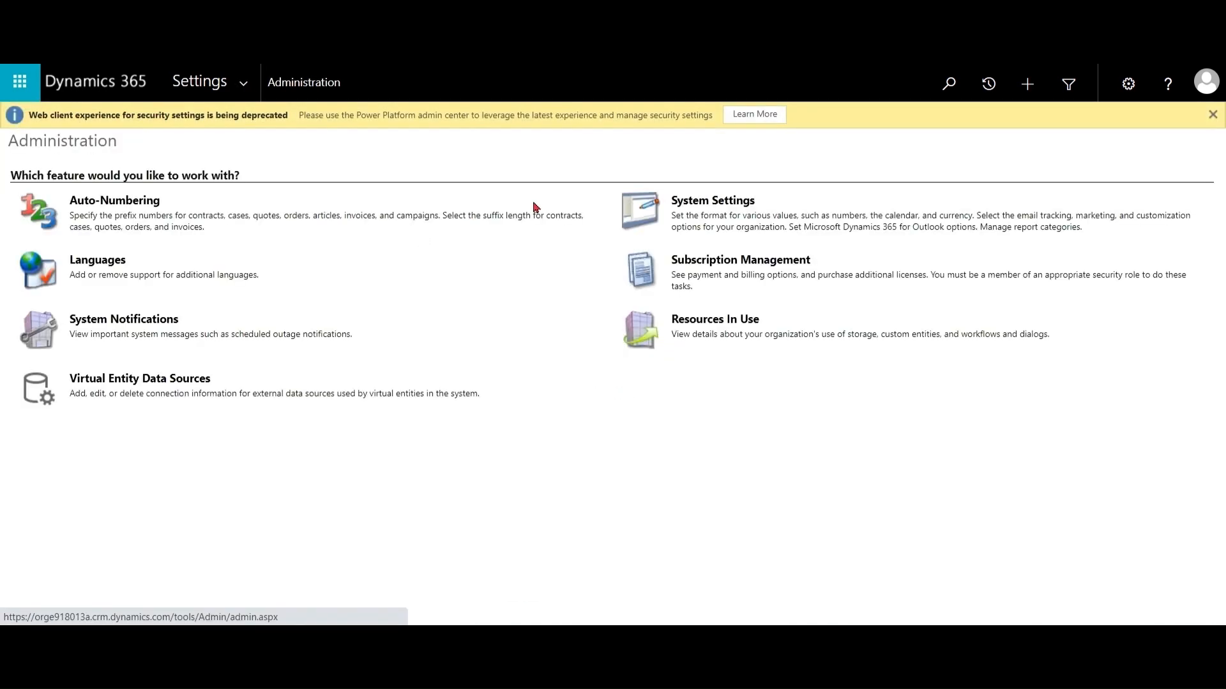
left_click(707, 213)
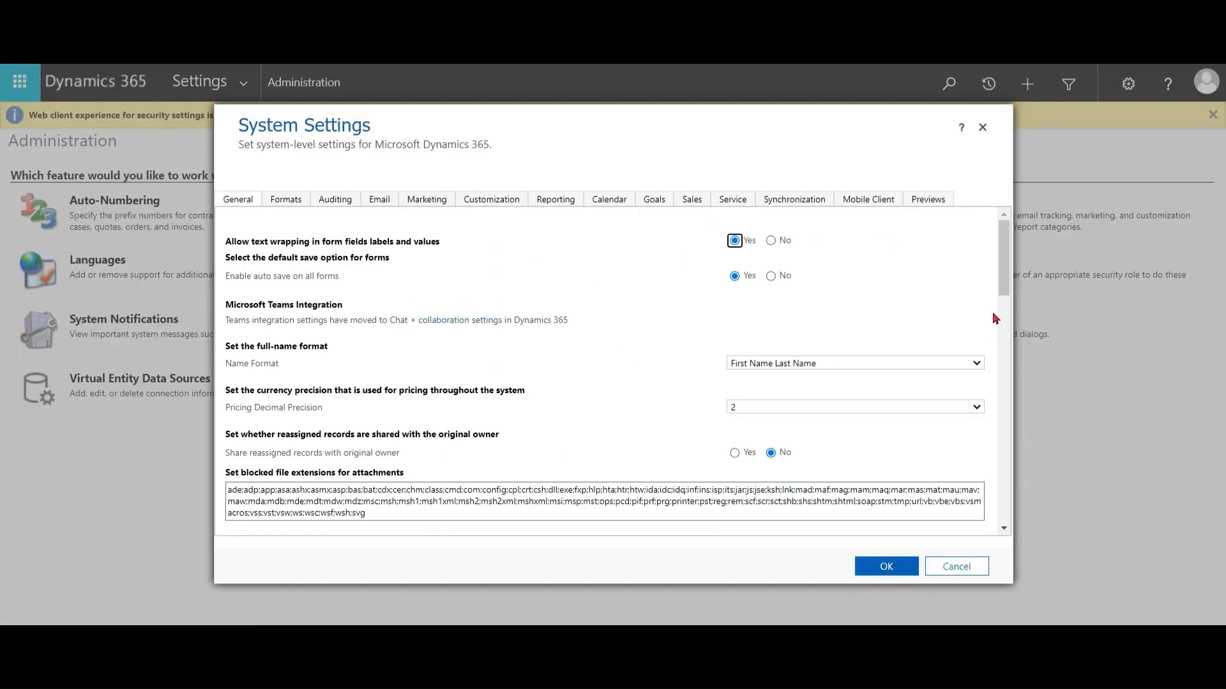
scroll(350, 240, "down", 5)
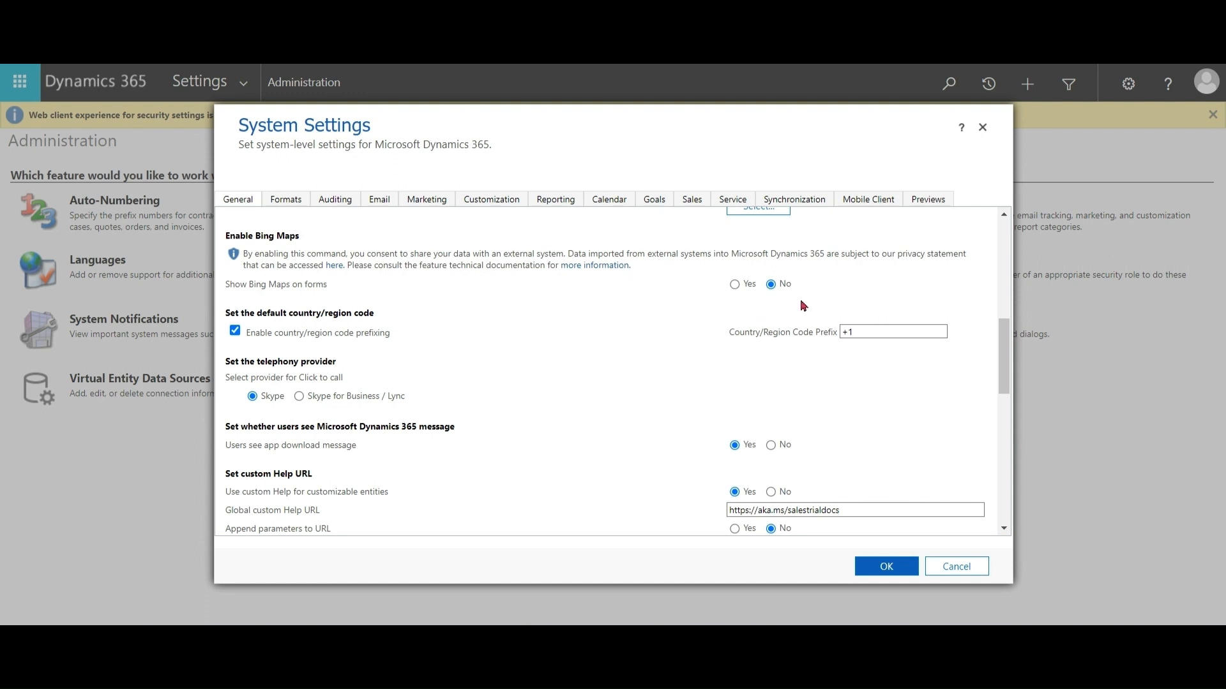
left_click(981, 128)
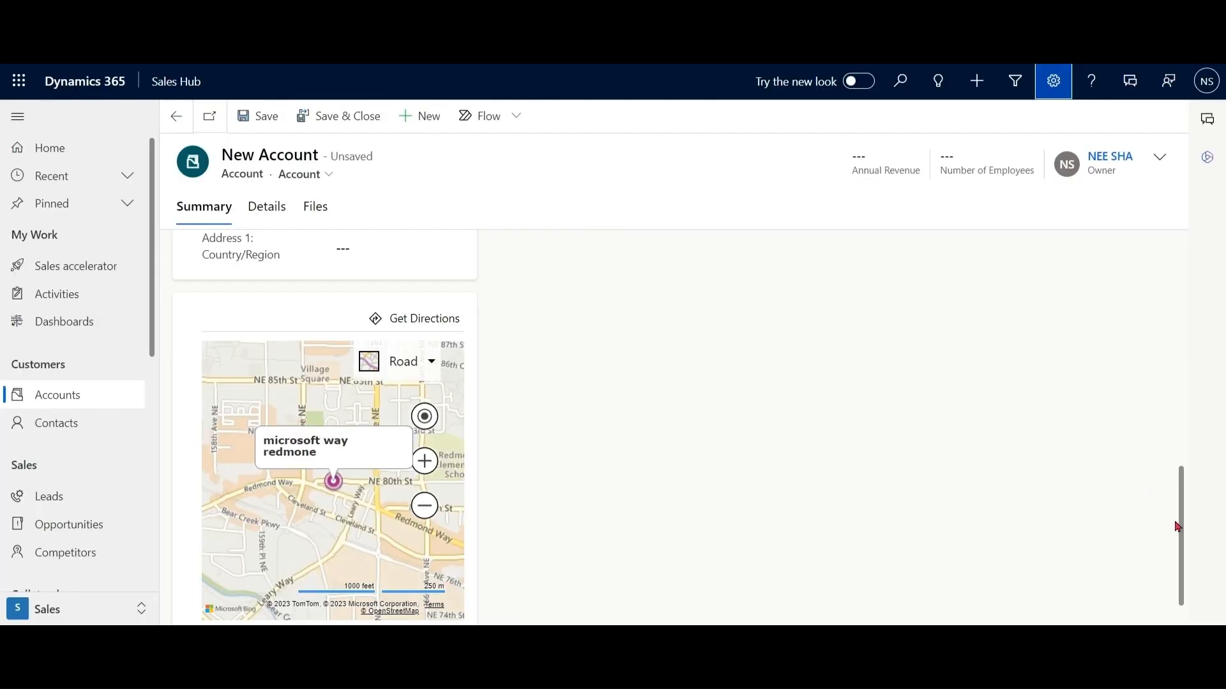
Set the new account's annual revenue to 100,000 and number of employees to 25, saving and closing the record.
scroll(1184, 526, "up", 10)
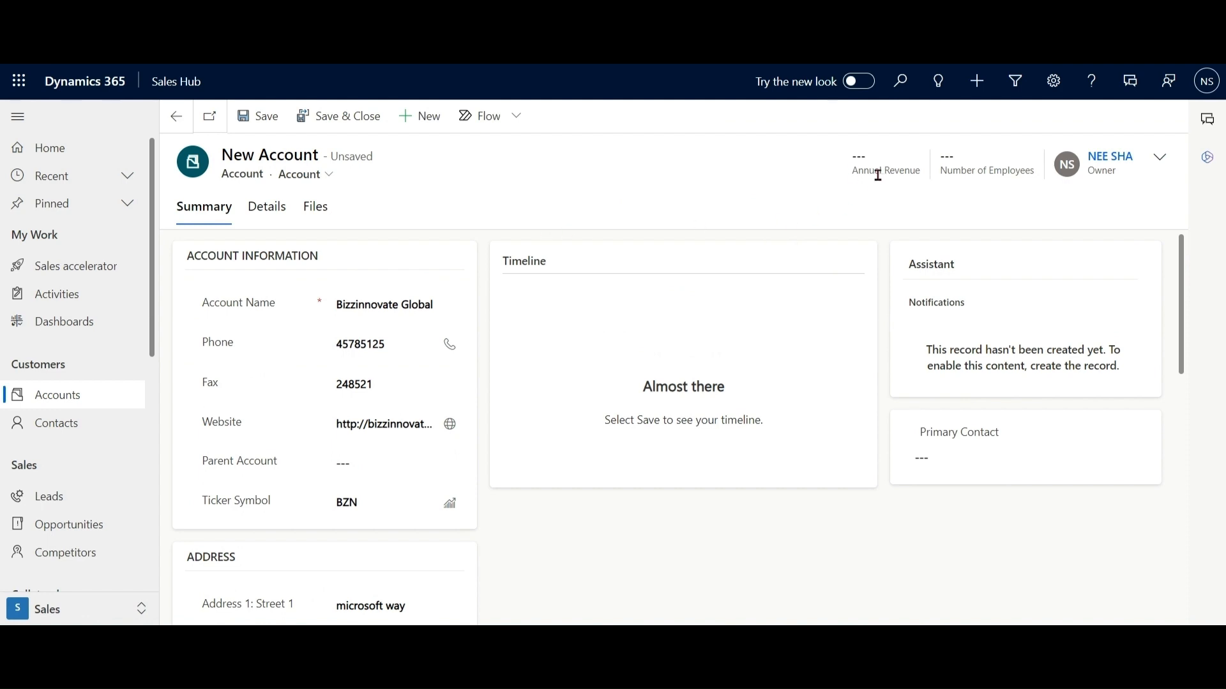
left_click(1161, 161)
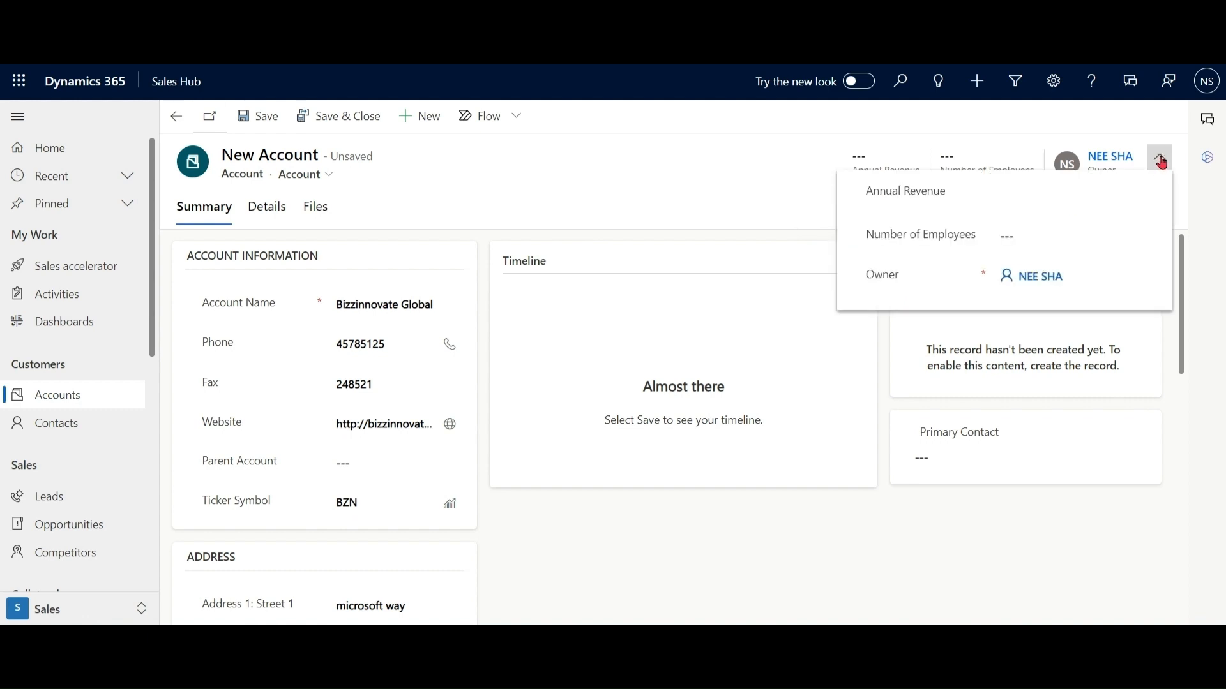
left_click(1037, 203)
type("1")
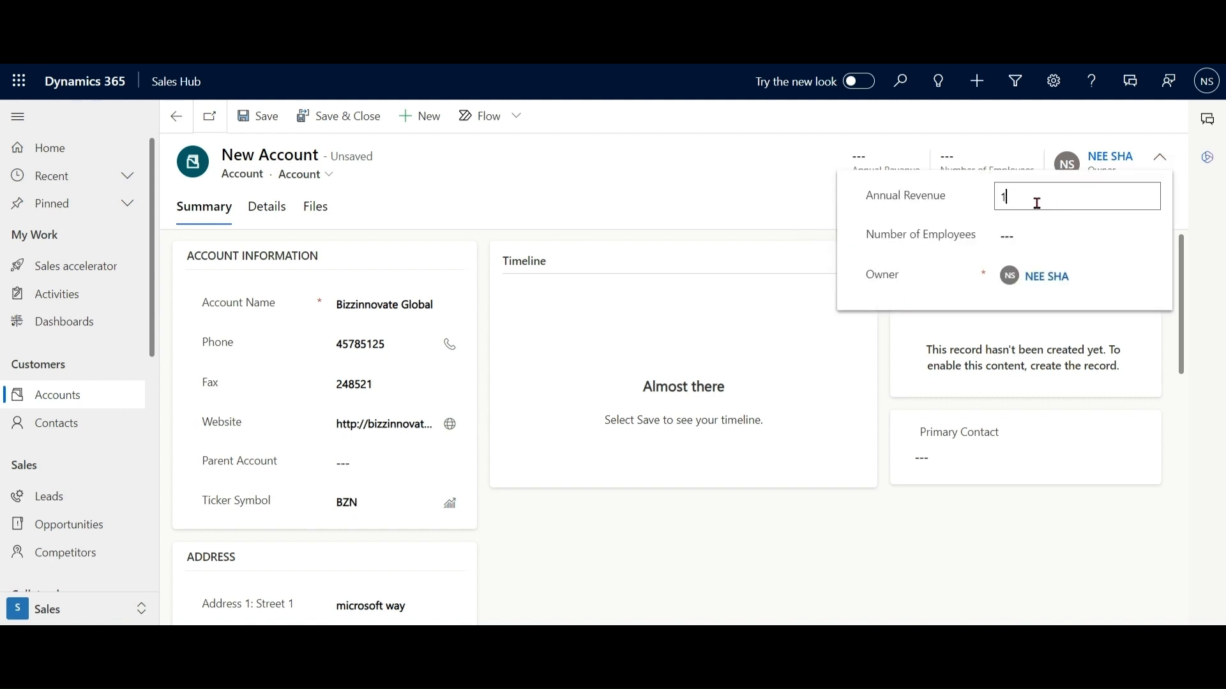
type("00,000")
left_click(1011, 230)
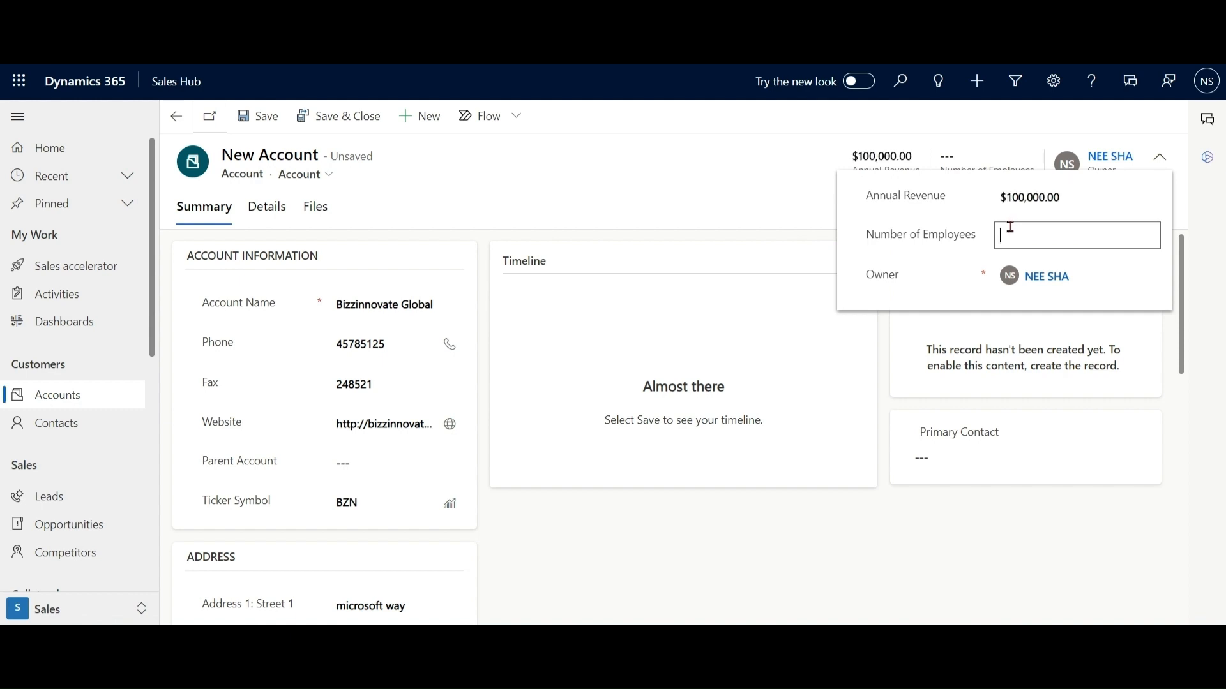
type("25")
left_click(740, 235)
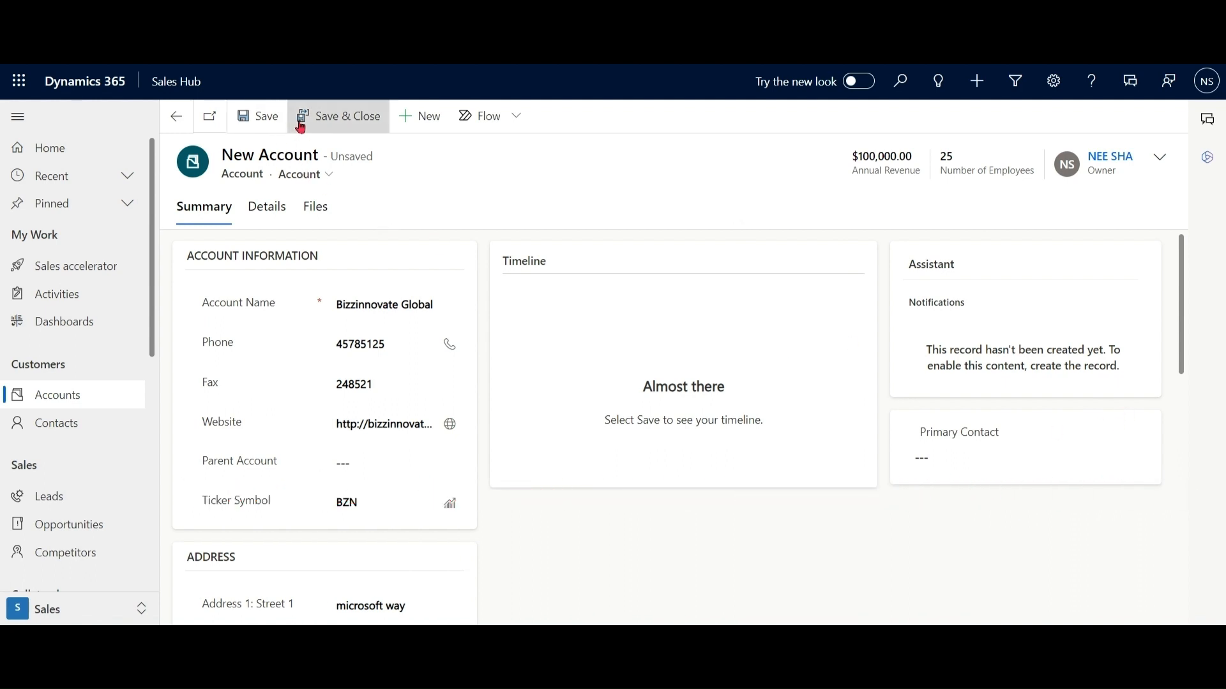
left_click(335, 123)
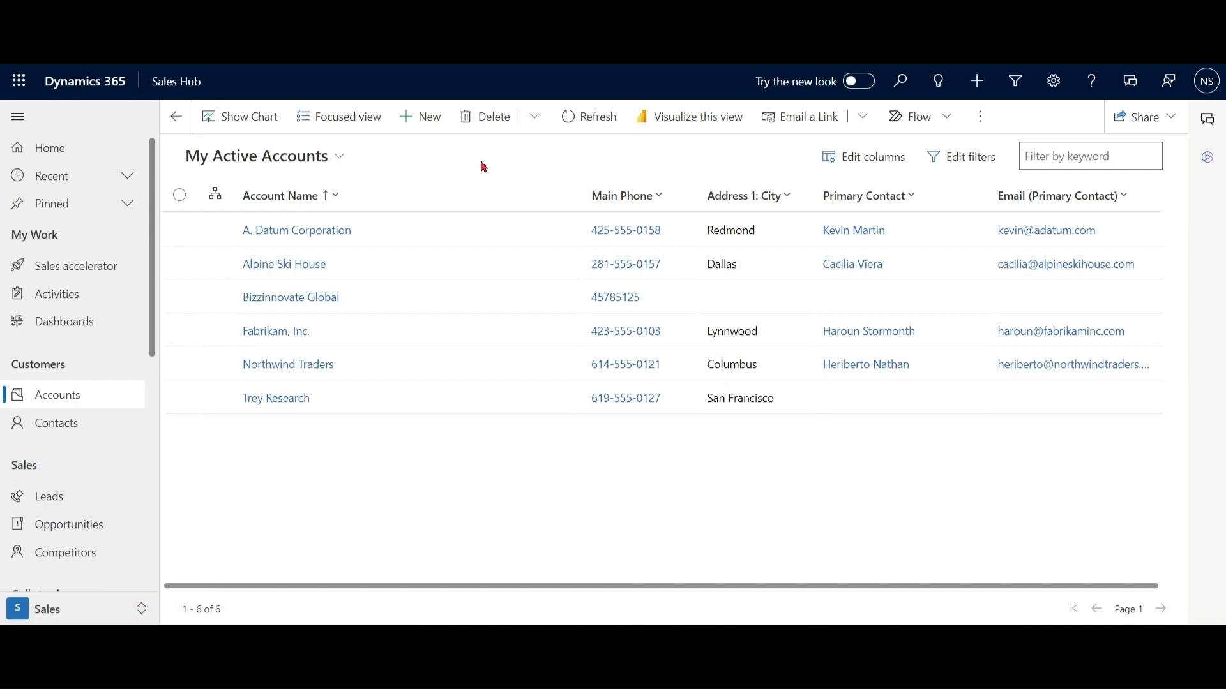
Create a new contact record with the contact's first and last name and save it.
left_click(78, 427)
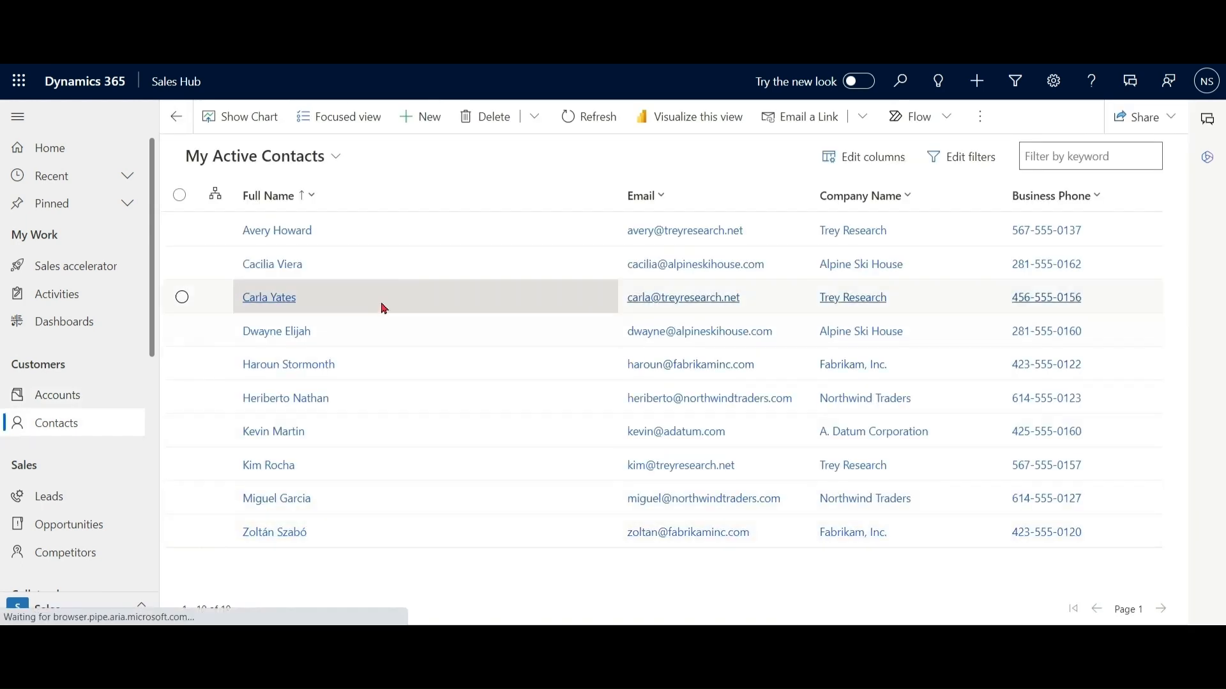
left_click(433, 128)
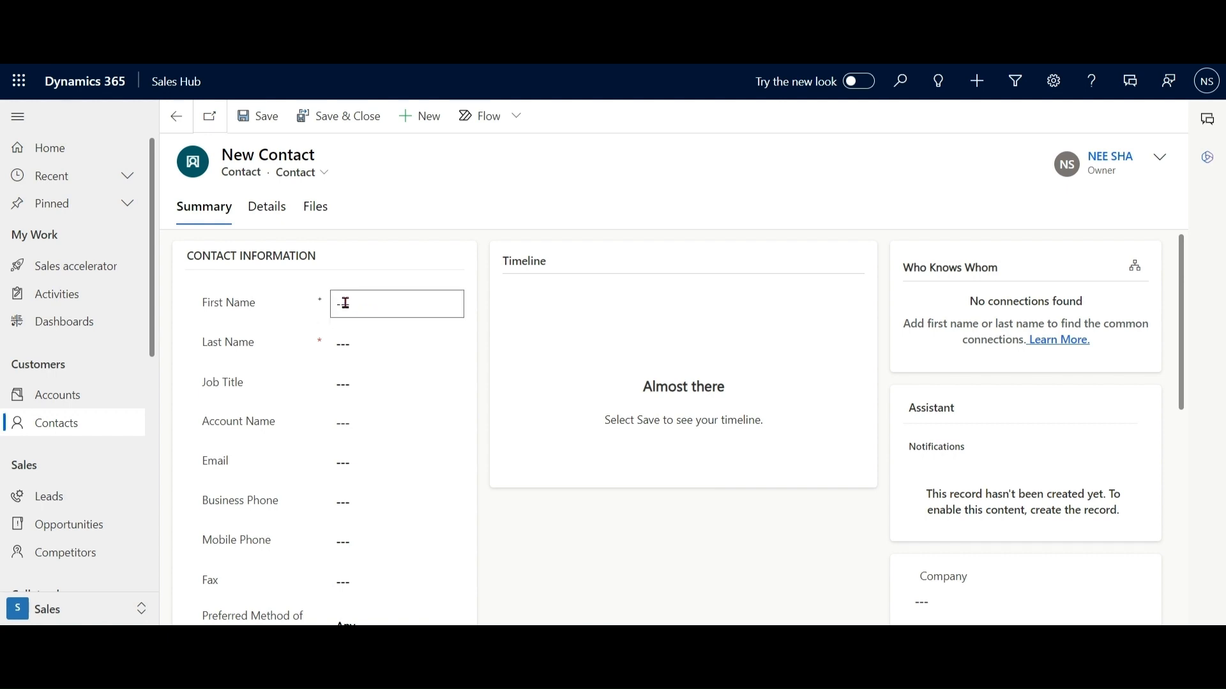
left_click(409, 345)
type("Jackson")
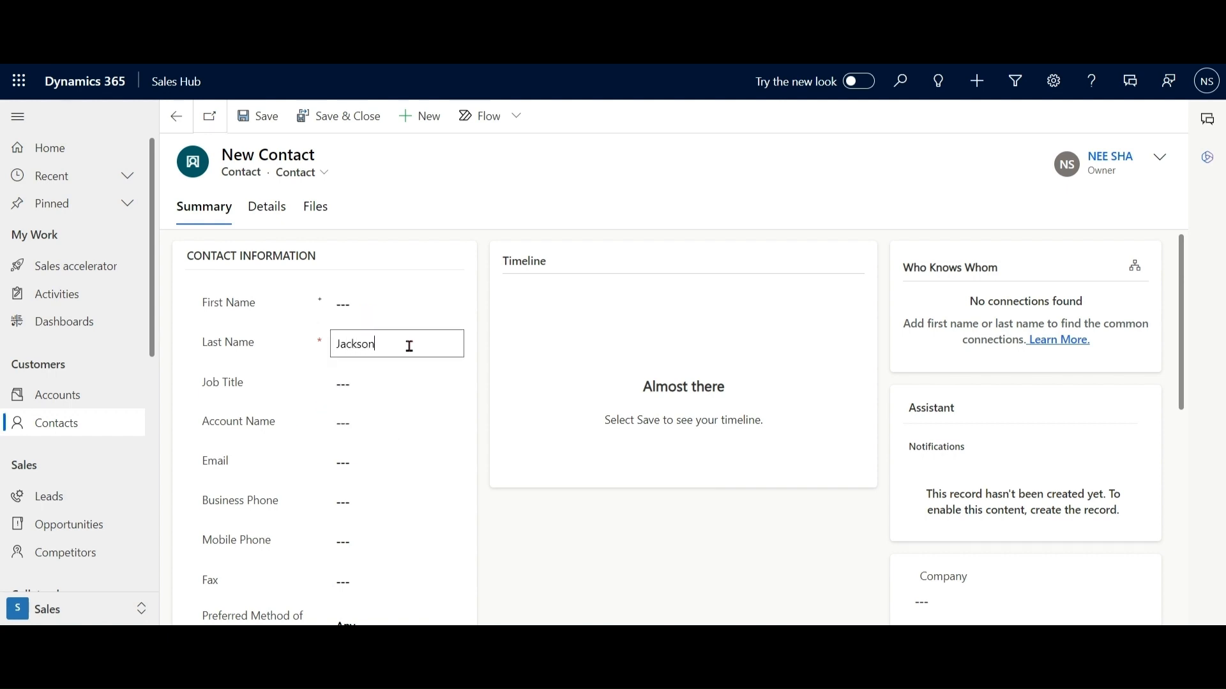
left_click(388, 306)
type("allan")
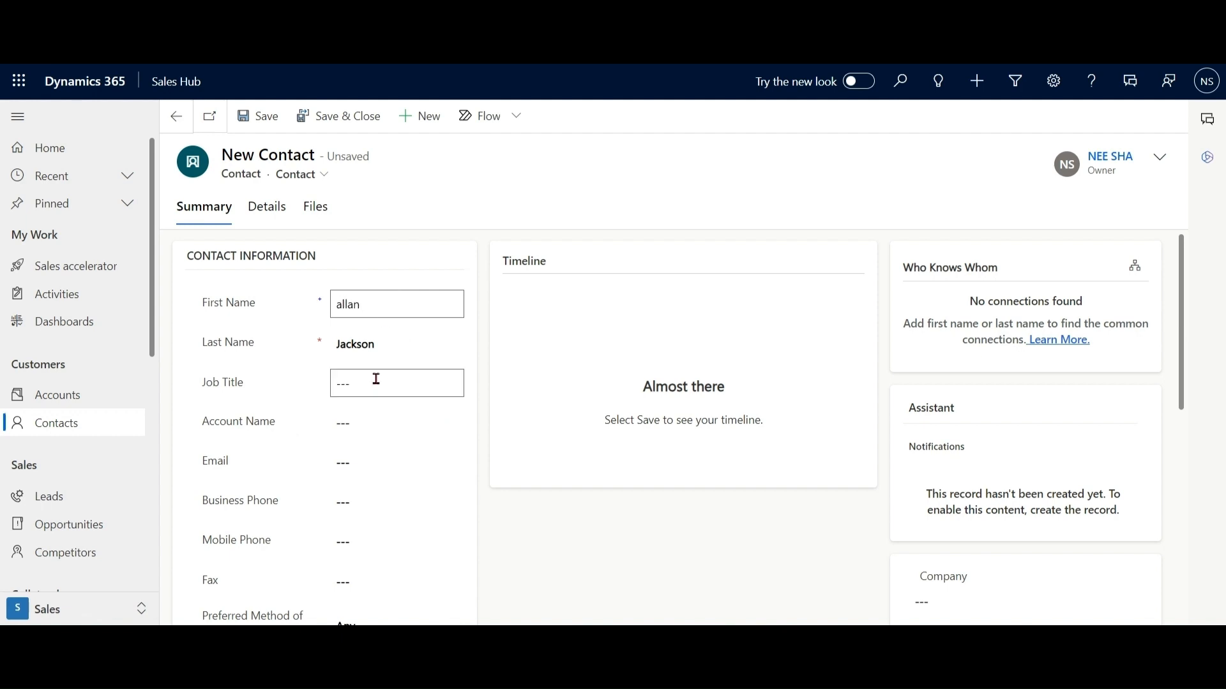
left_click(383, 391)
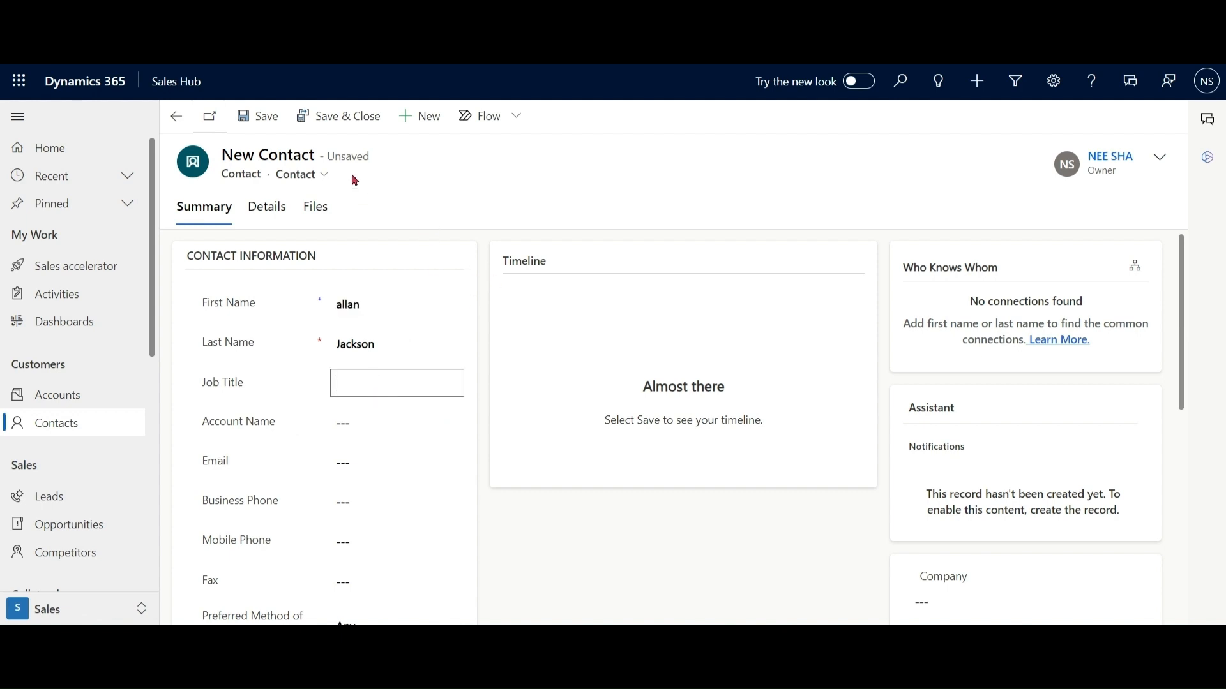
left_click(272, 130)
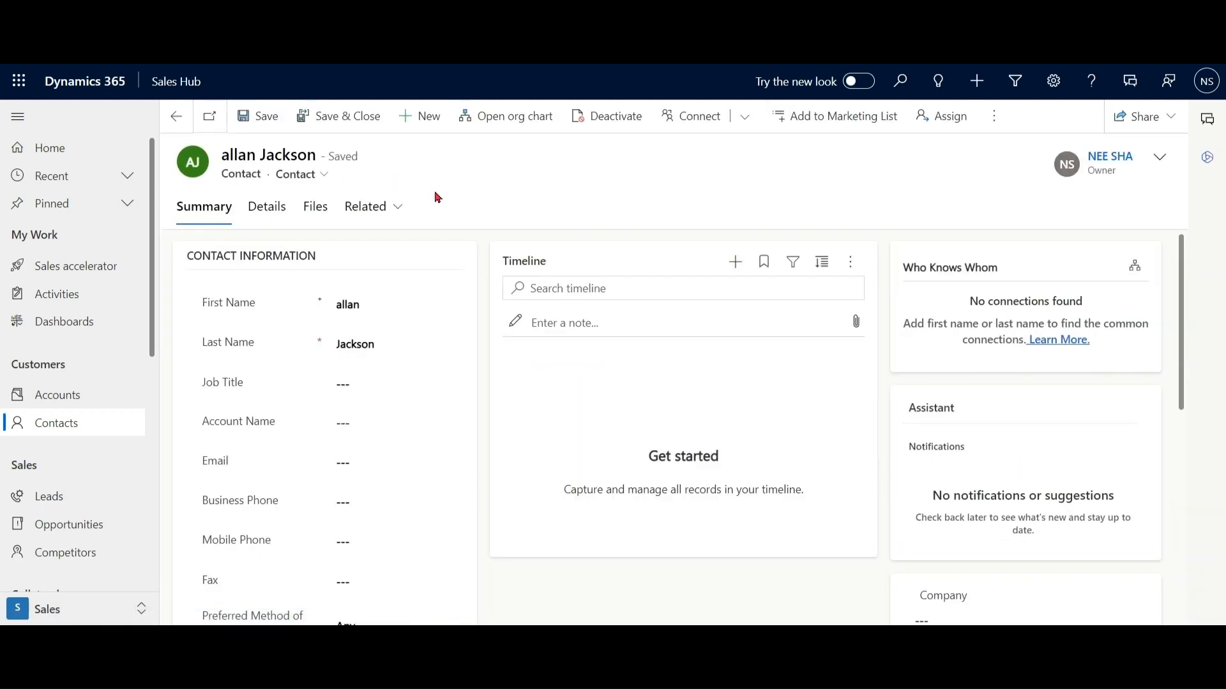
left_click_drag(385, 304, 321, 312)
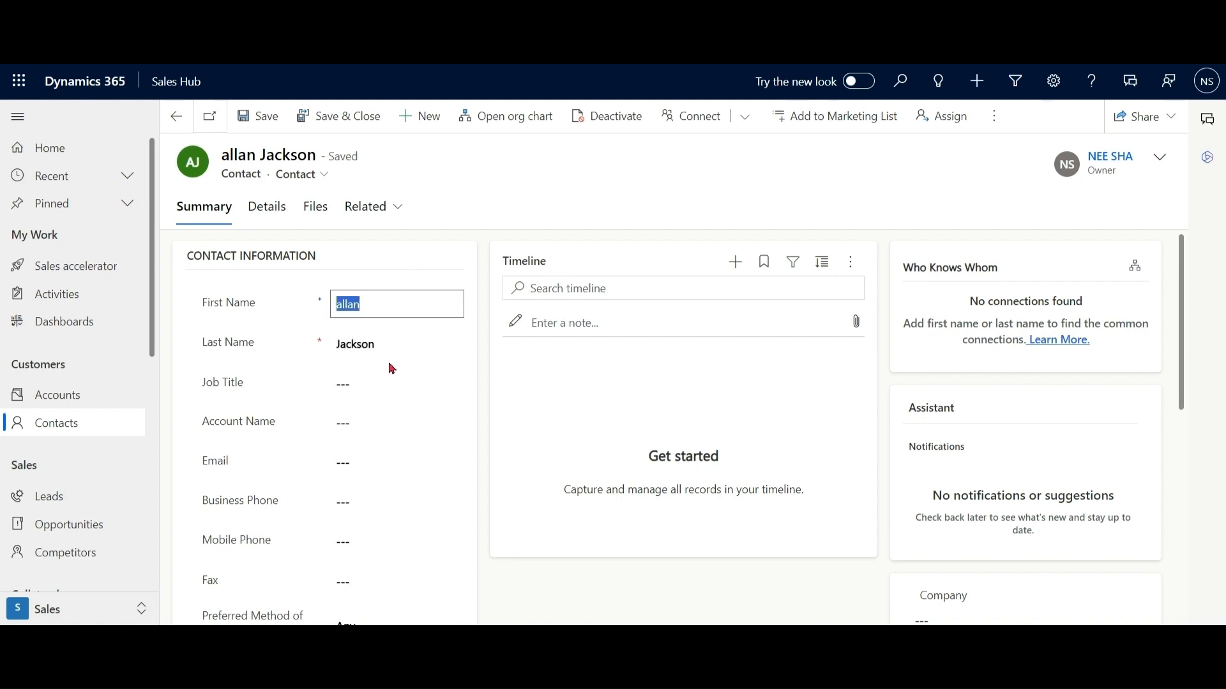
left_click(396, 341)
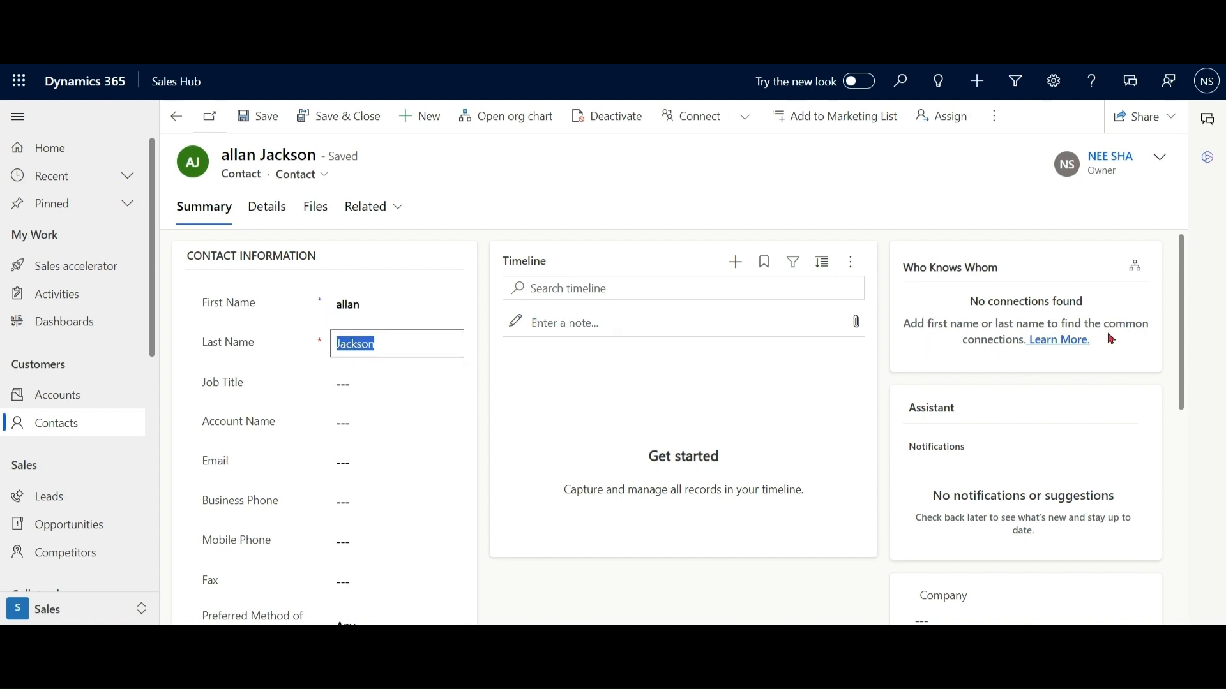
left_click_drag(1181, 313, 1182, 316)
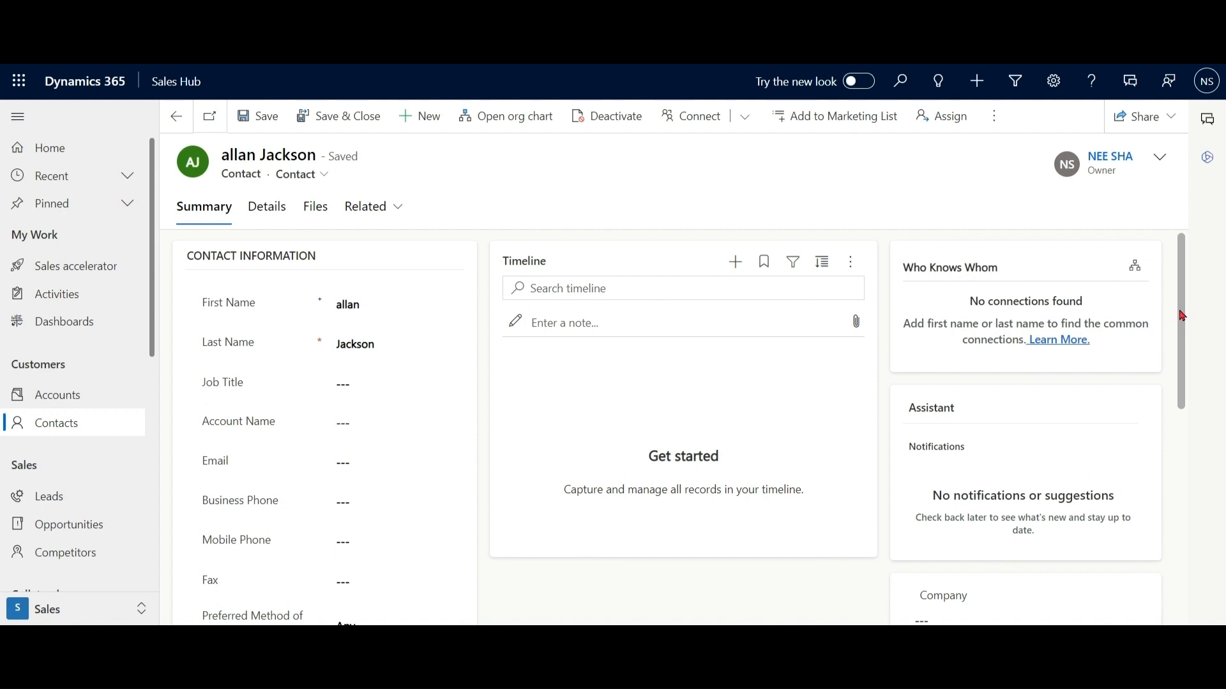
left_click_drag(1180, 311, 1181, 307)
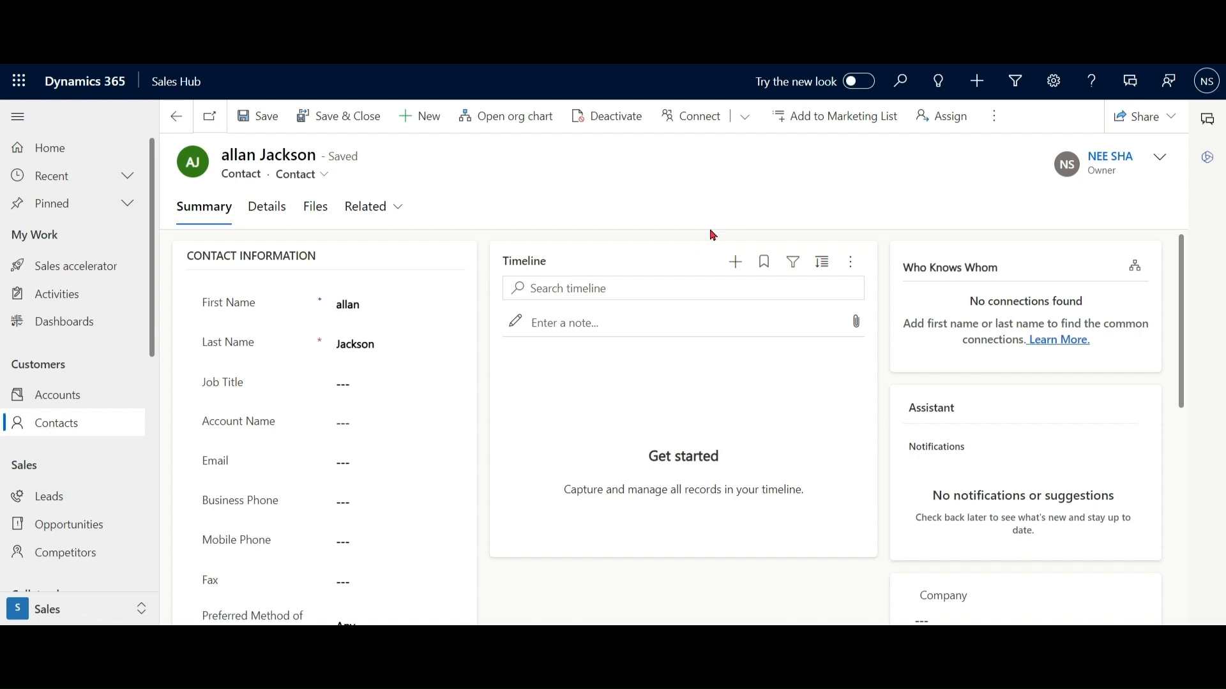
Link the saved contact to the Bizzinnovate Global account through its account name and save the record.
left_click(346, 423)
type("bizzin")
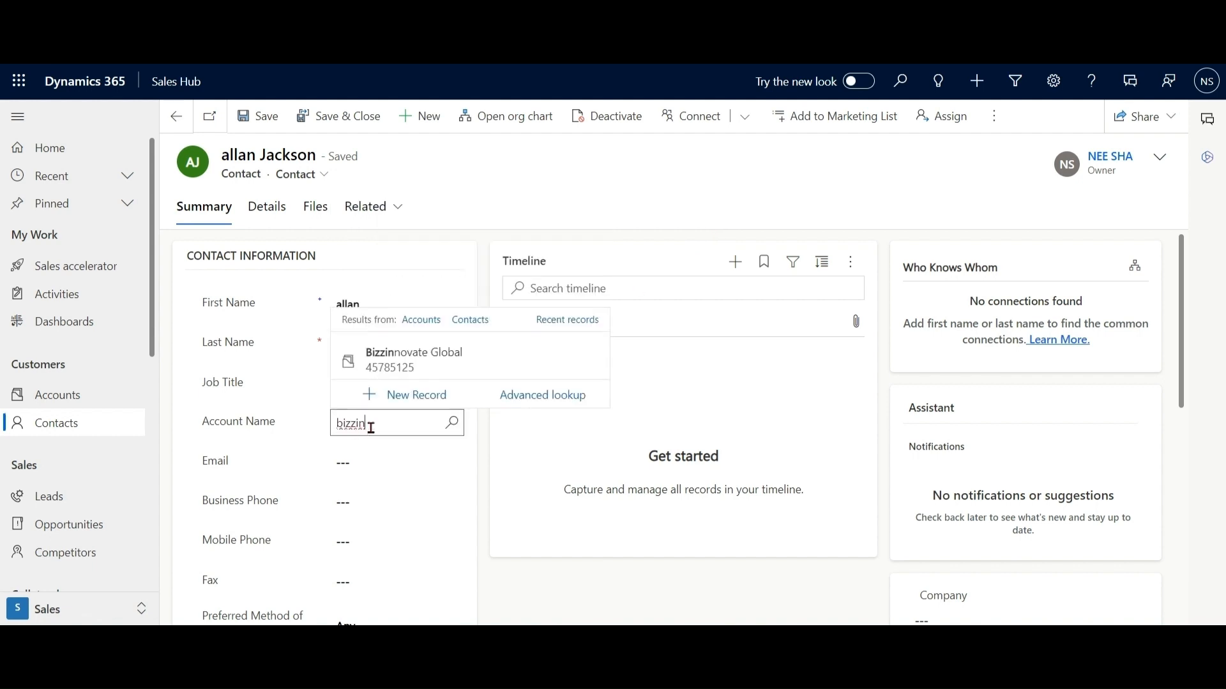
left_click(432, 357)
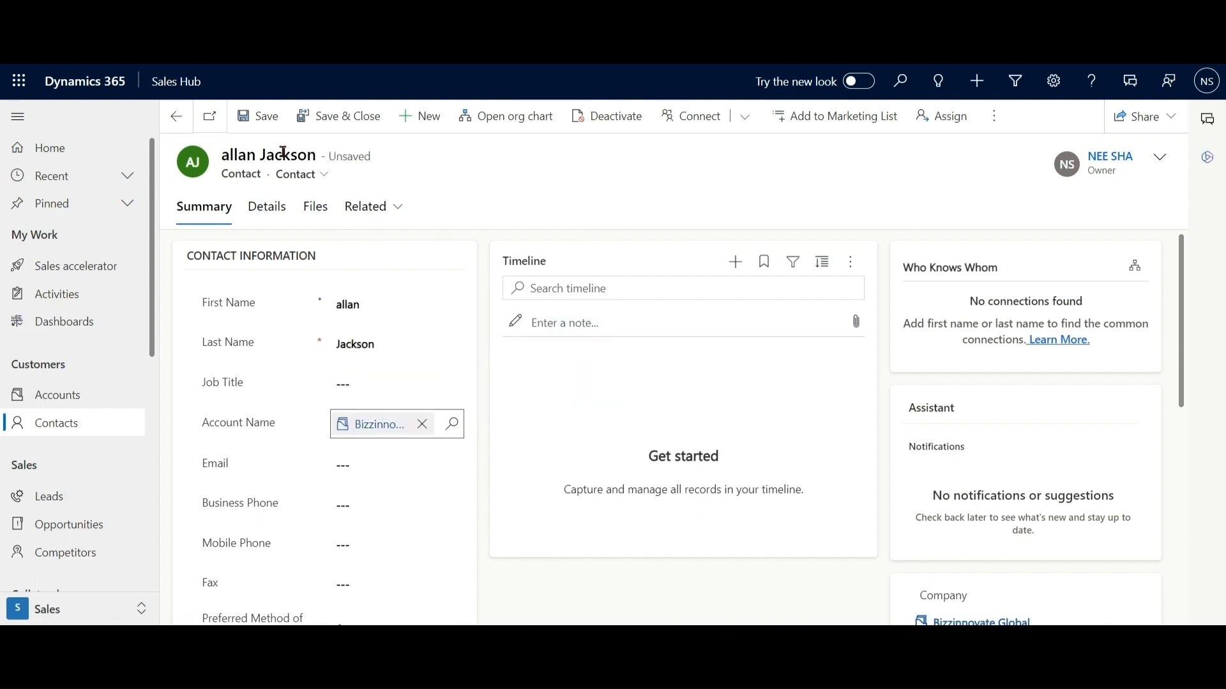
left_click(251, 118)
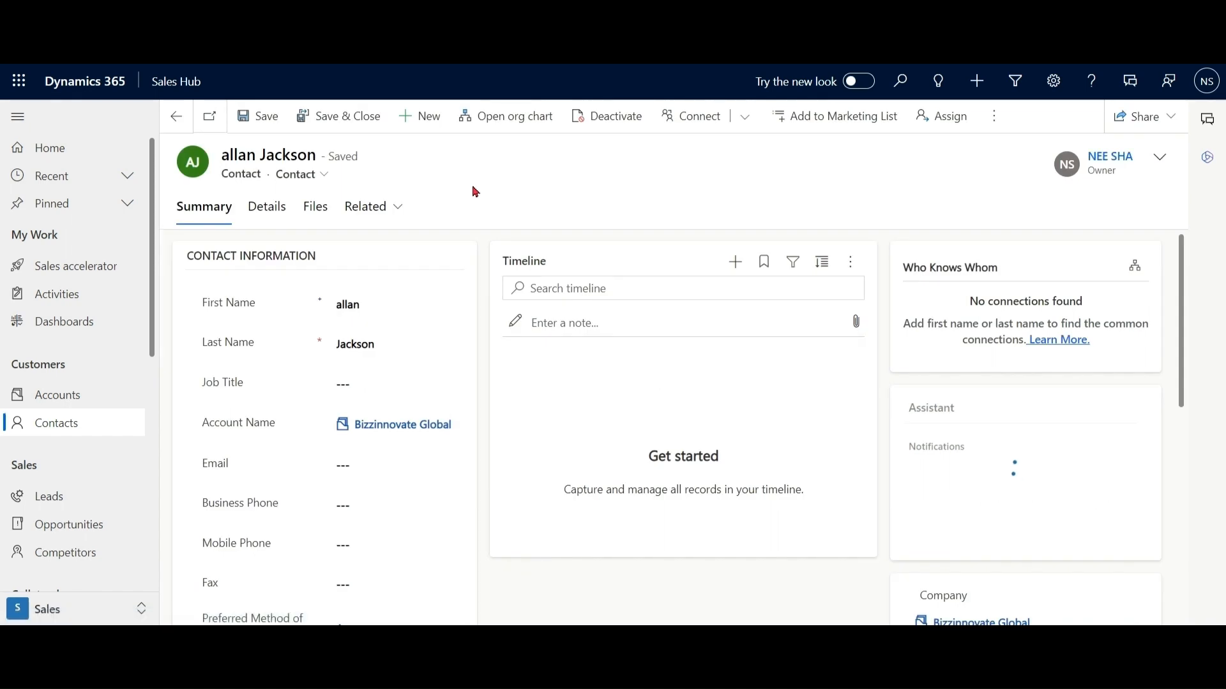
Create a second contact with only a last name, assign it to the Bizzinnovate Global account, and save and close it.
left_click(422, 117)
left_click(386, 338)
type("Ale")
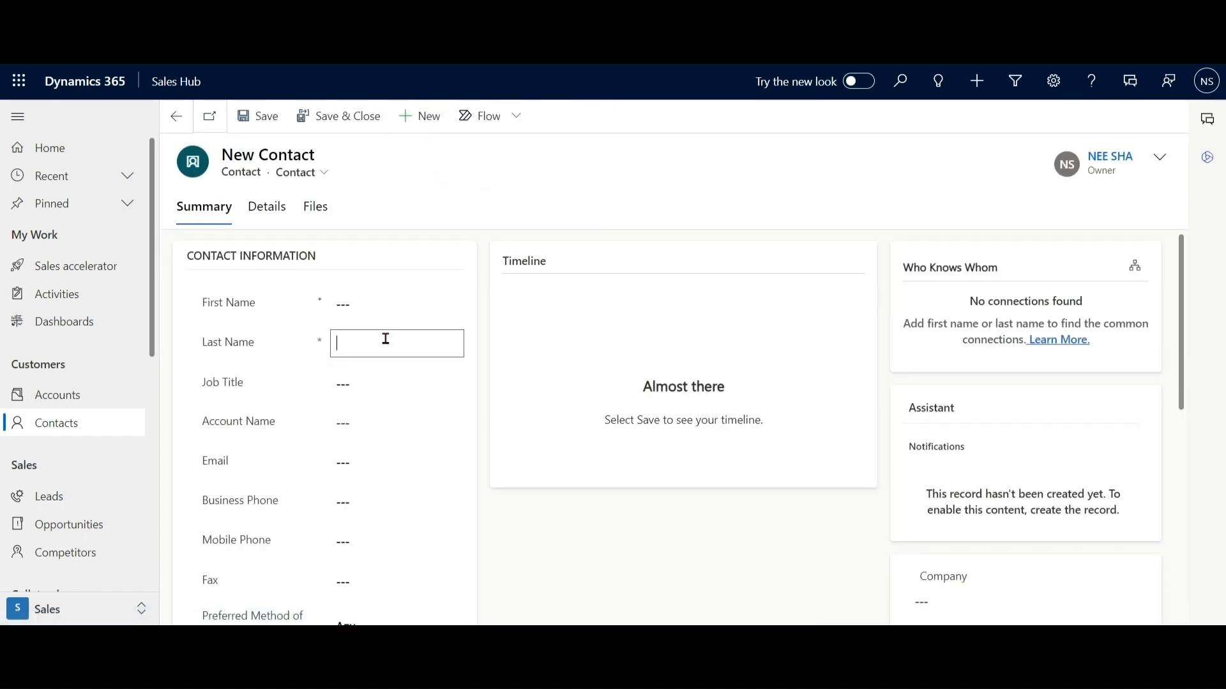
type("x")
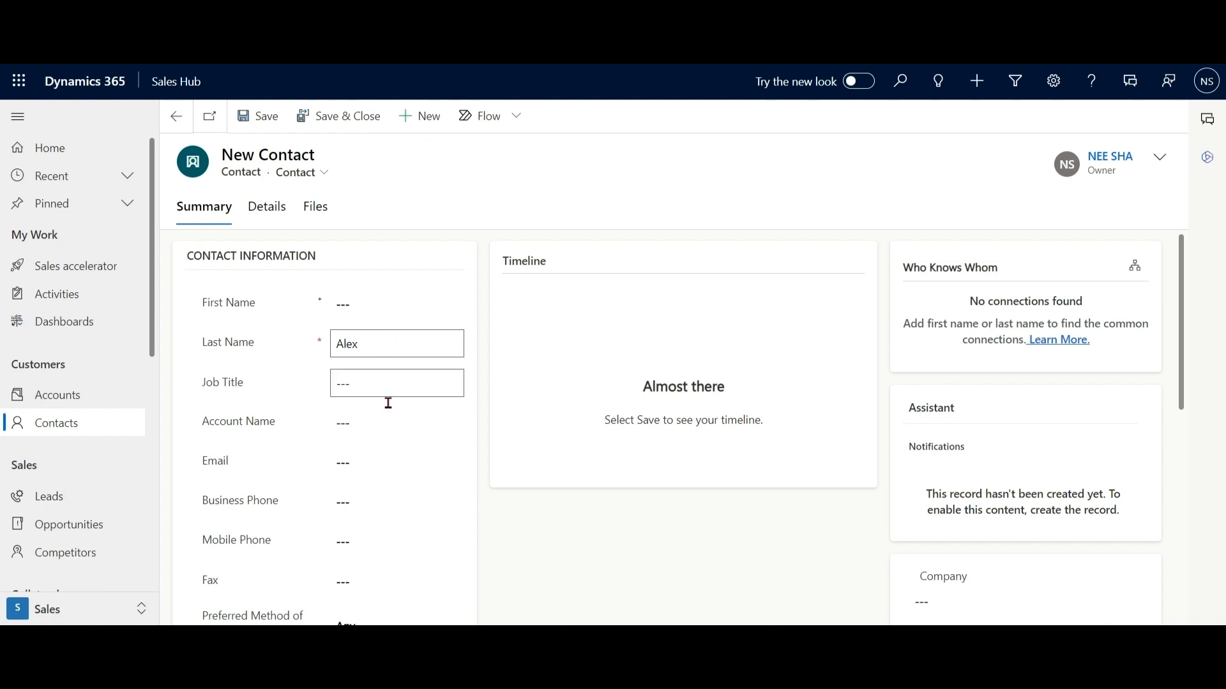
left_click(384, 424)
type("bizz")
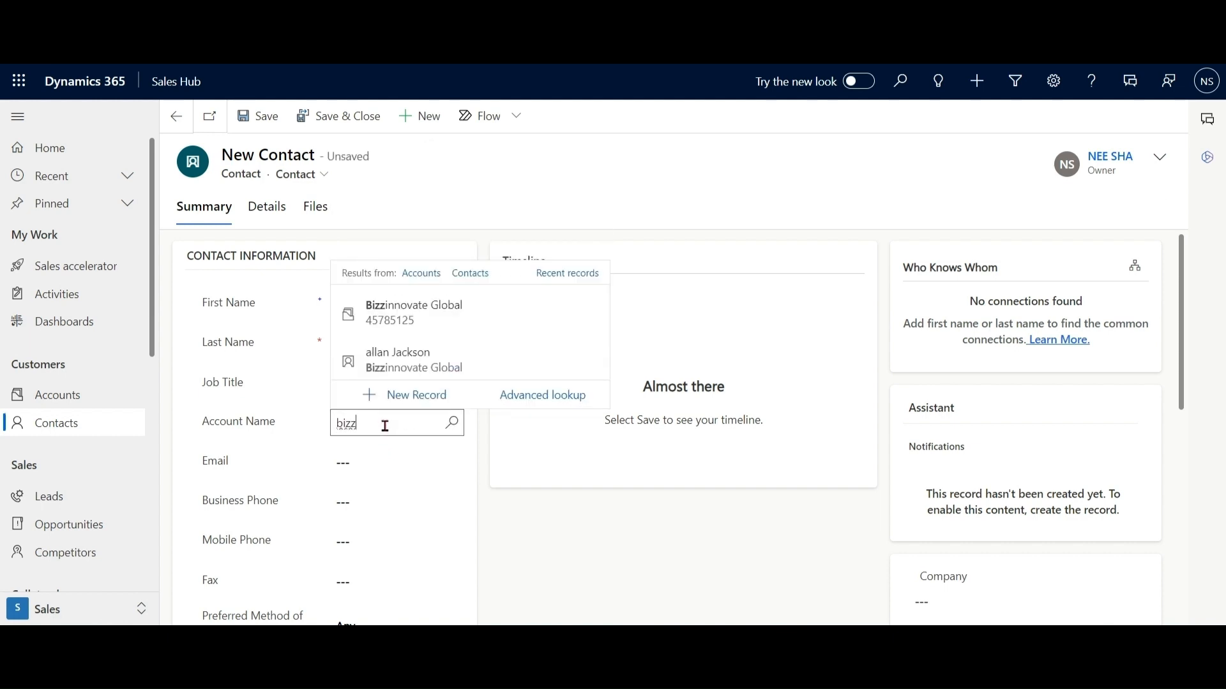
left_click(429, 314)
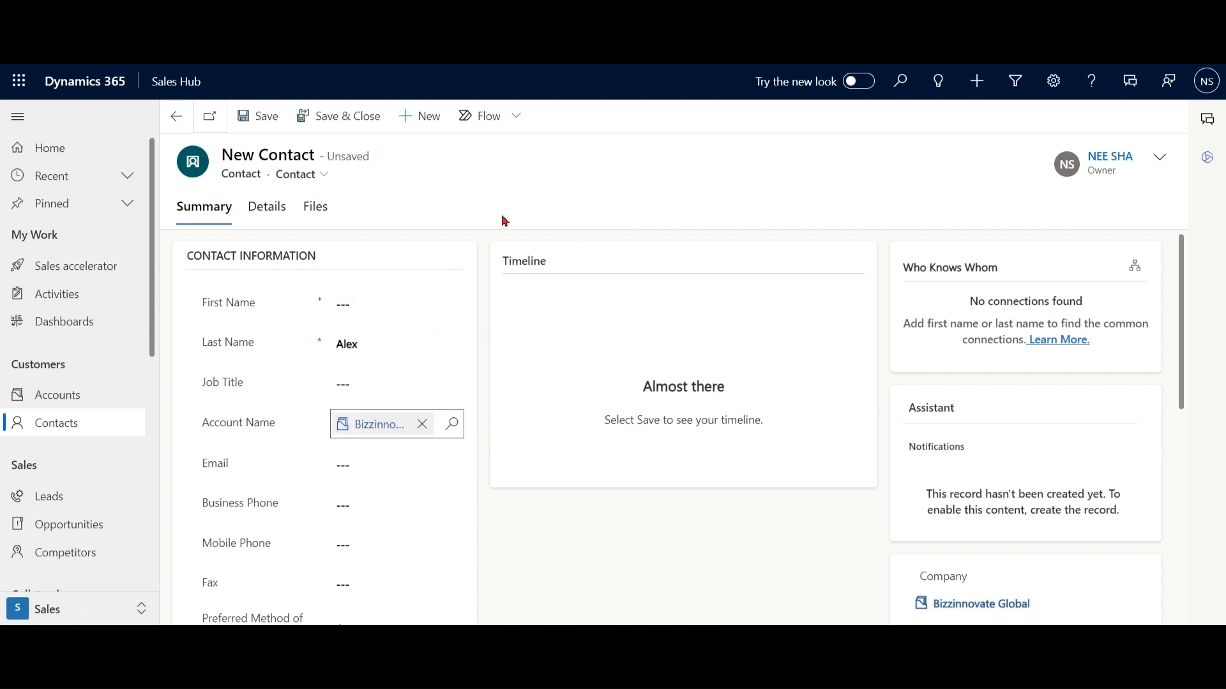
left_click(359, 124)
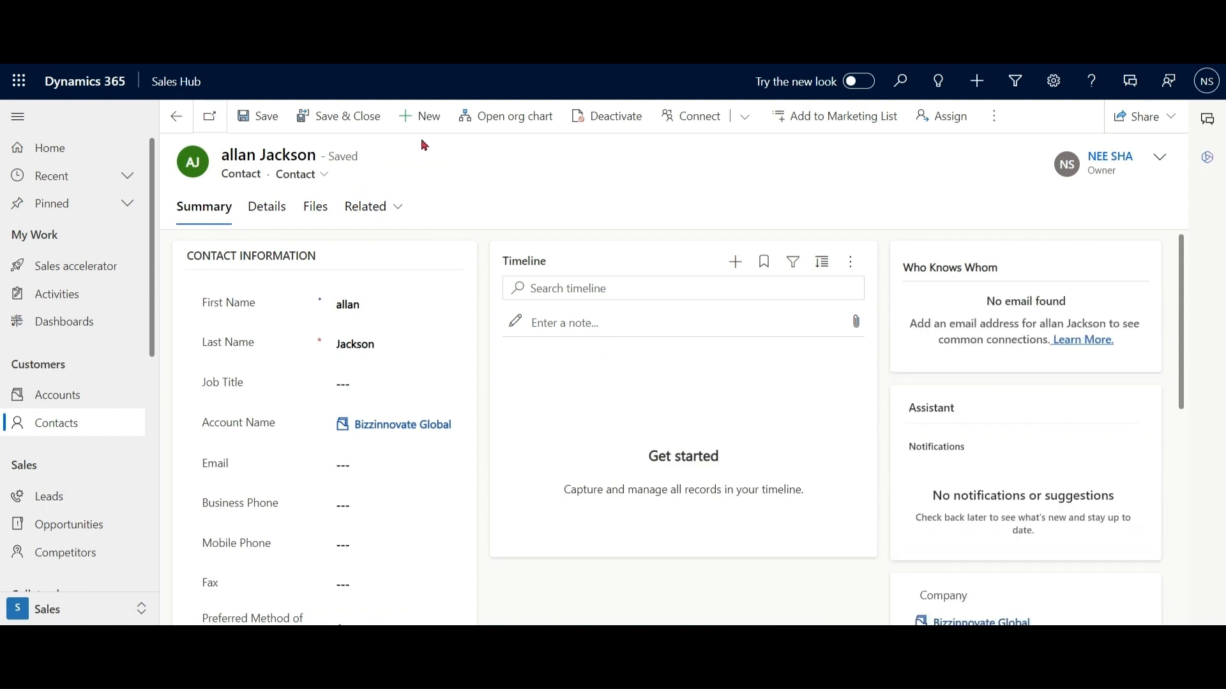
Add a third contact with its last name and Bizzinnovate Global as the account, saving and closing the record.
left_click(422, 121)
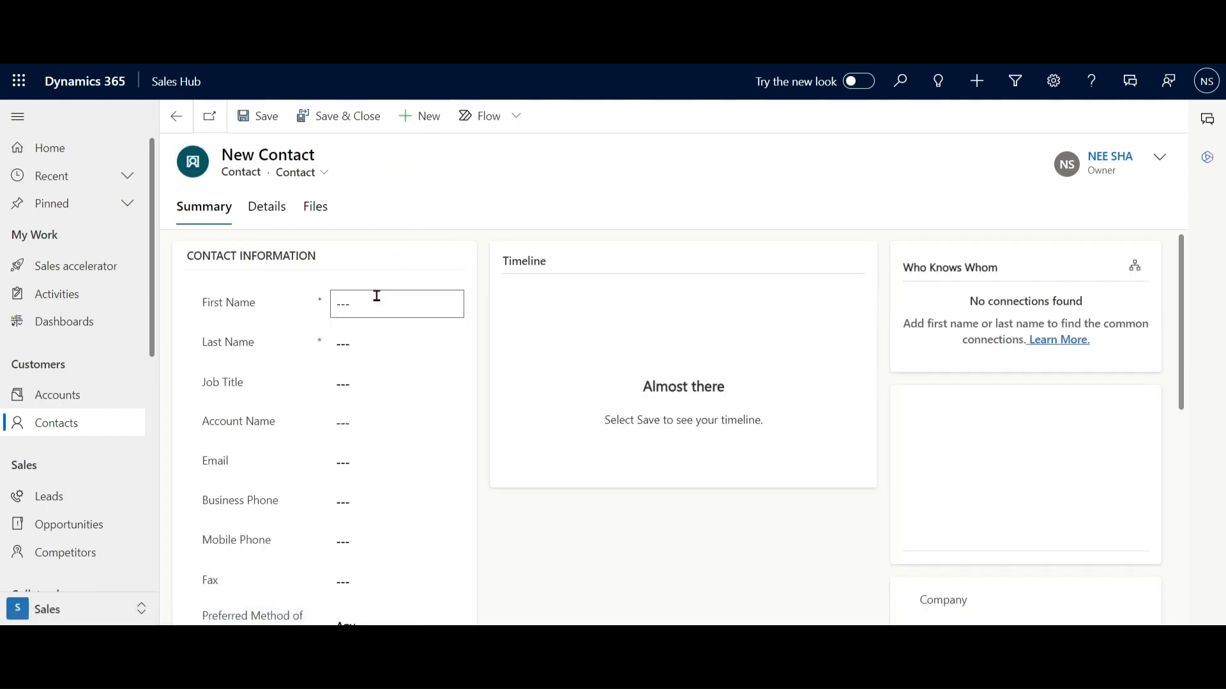
key("Tab")
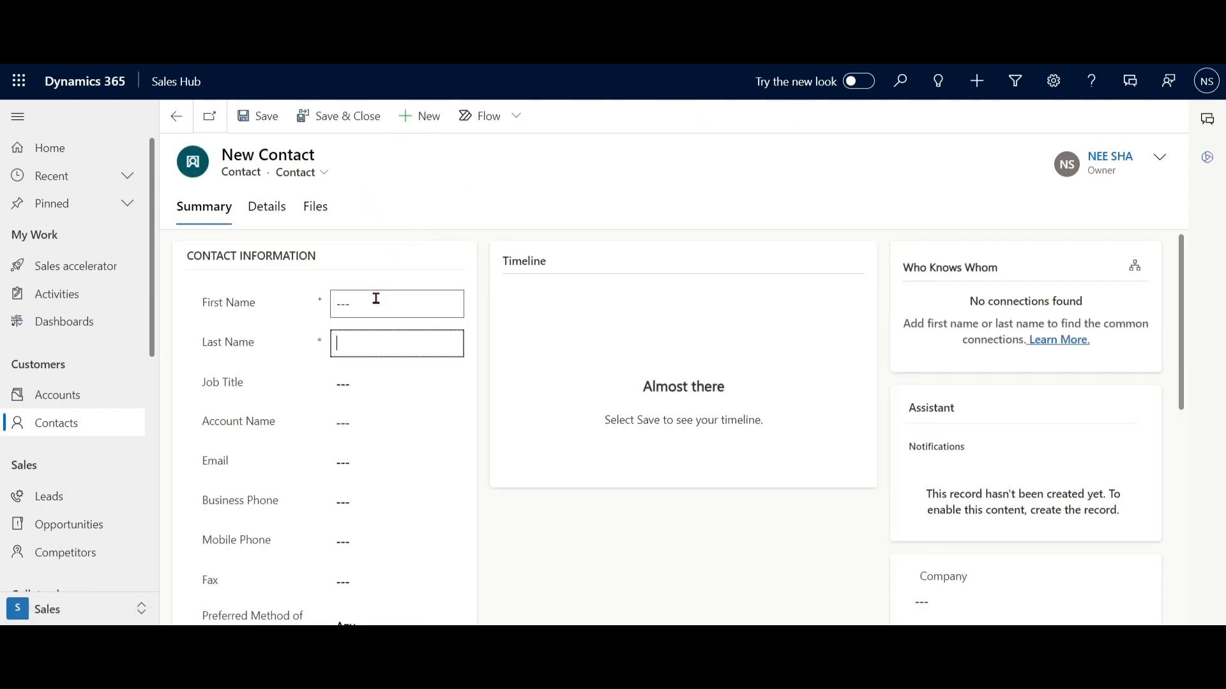
type("Ben")
left_click(382, 423)
type("b")
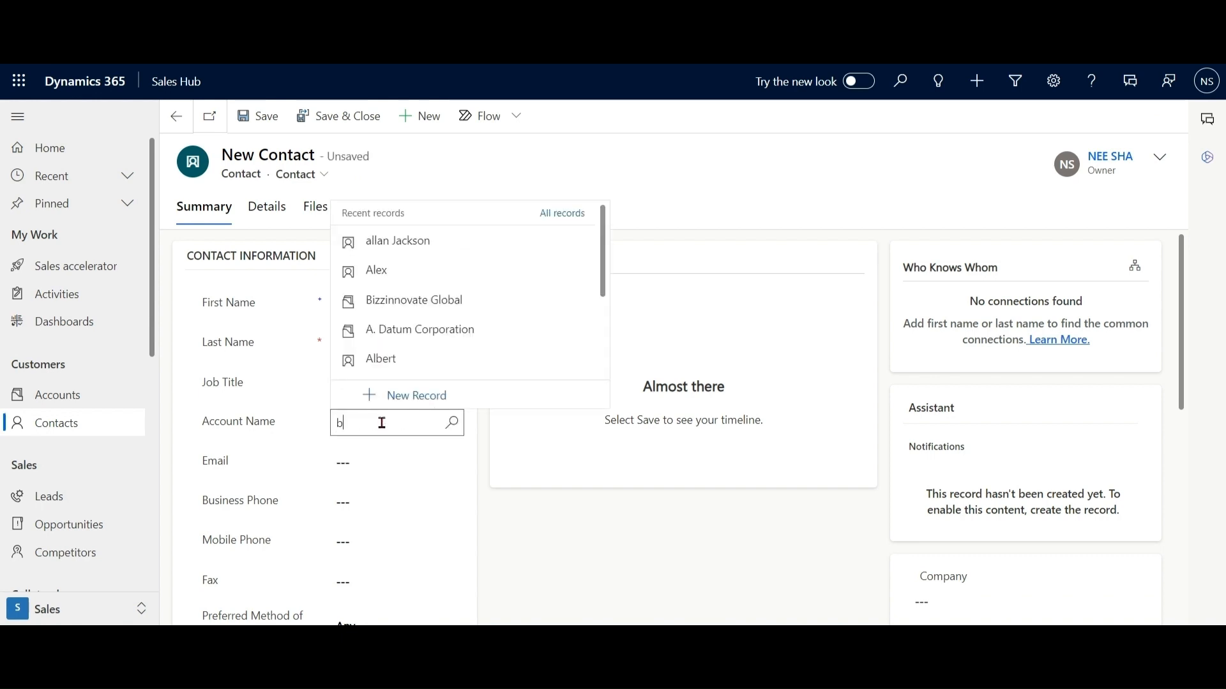
type("izzin")
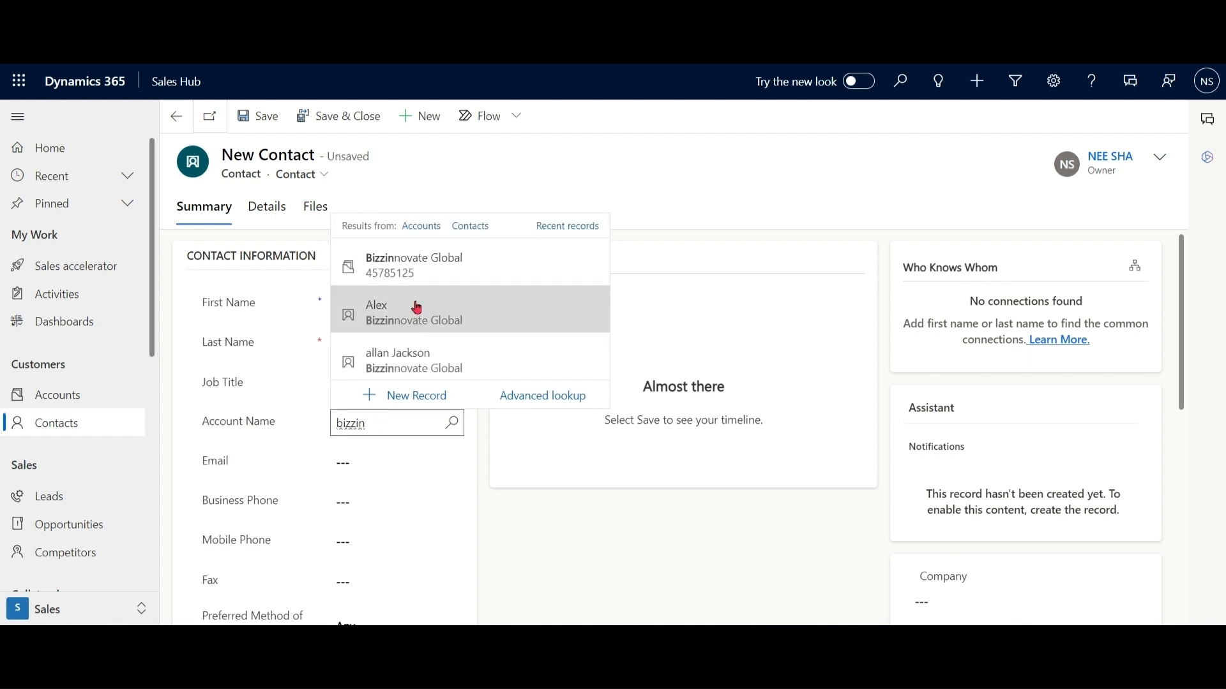
left_click(423, 265)
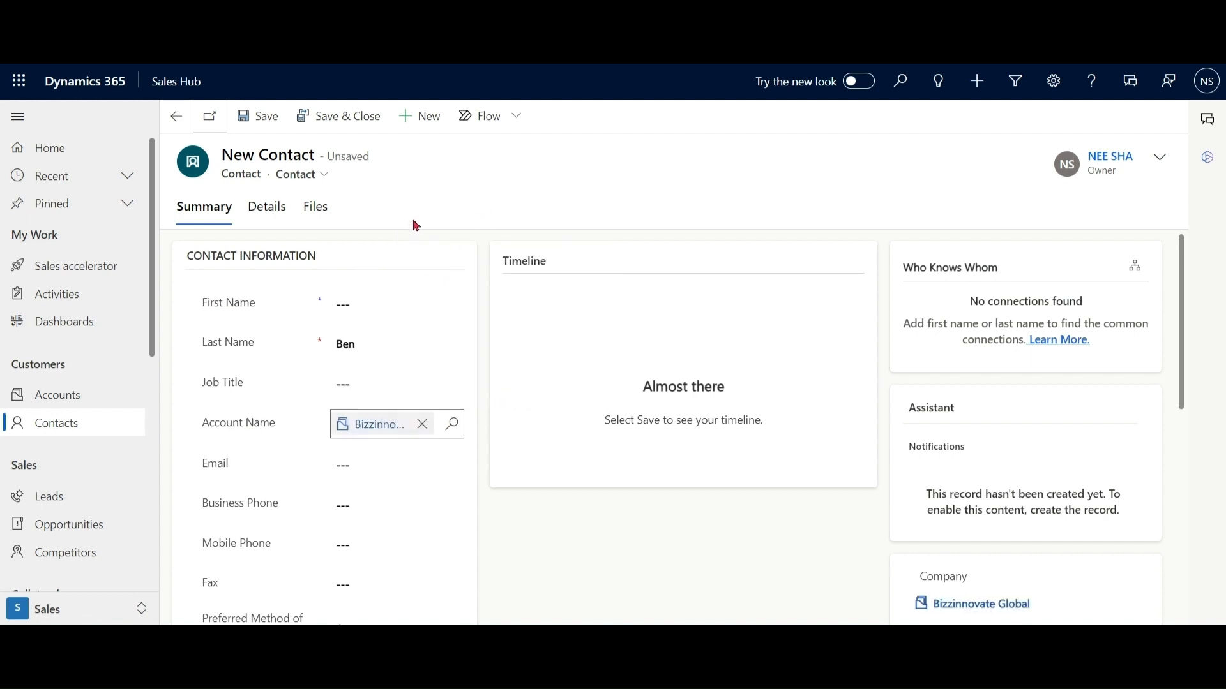
left_click(357, 122)
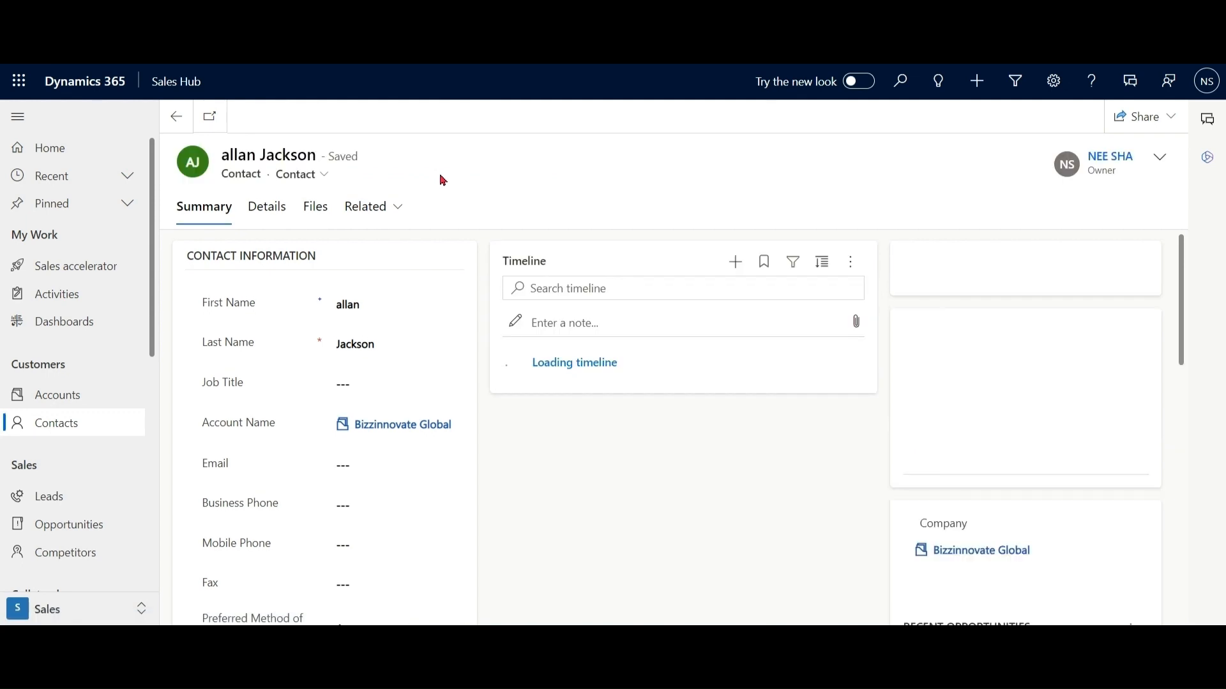
Check the active contacts list and view the related contacts of the Bizzinnovate Global account.
left_click(63, 432)
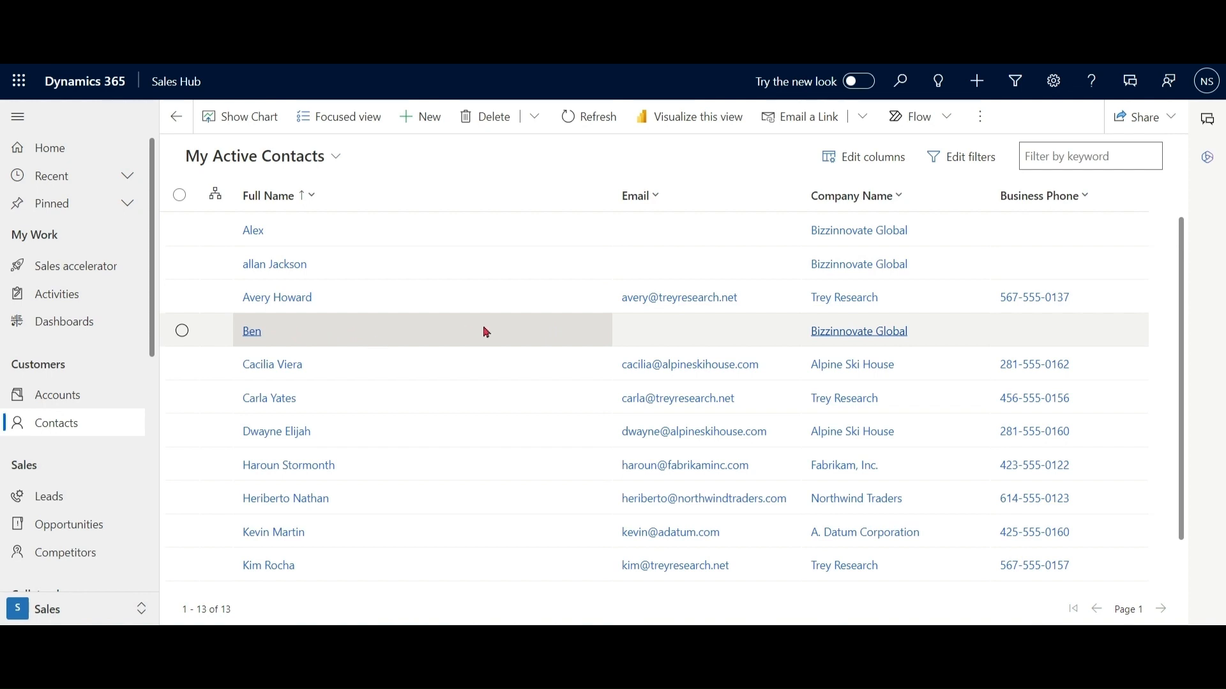
left_click(70, 406)
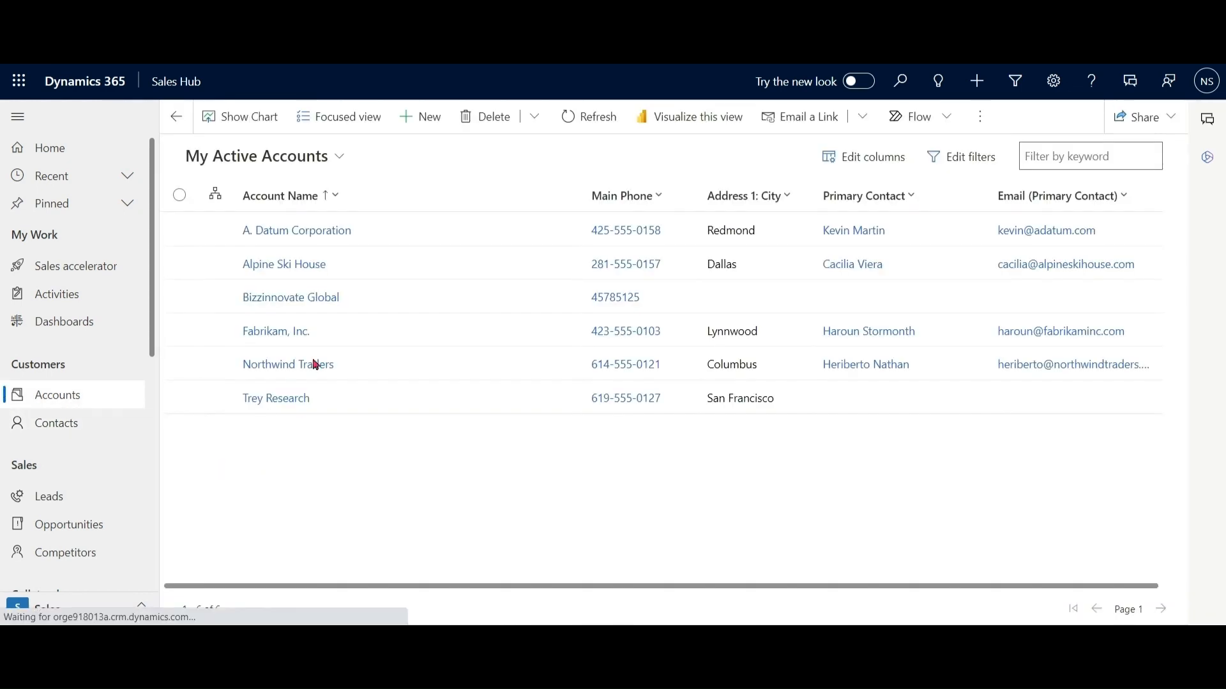
left_click(318, 297)
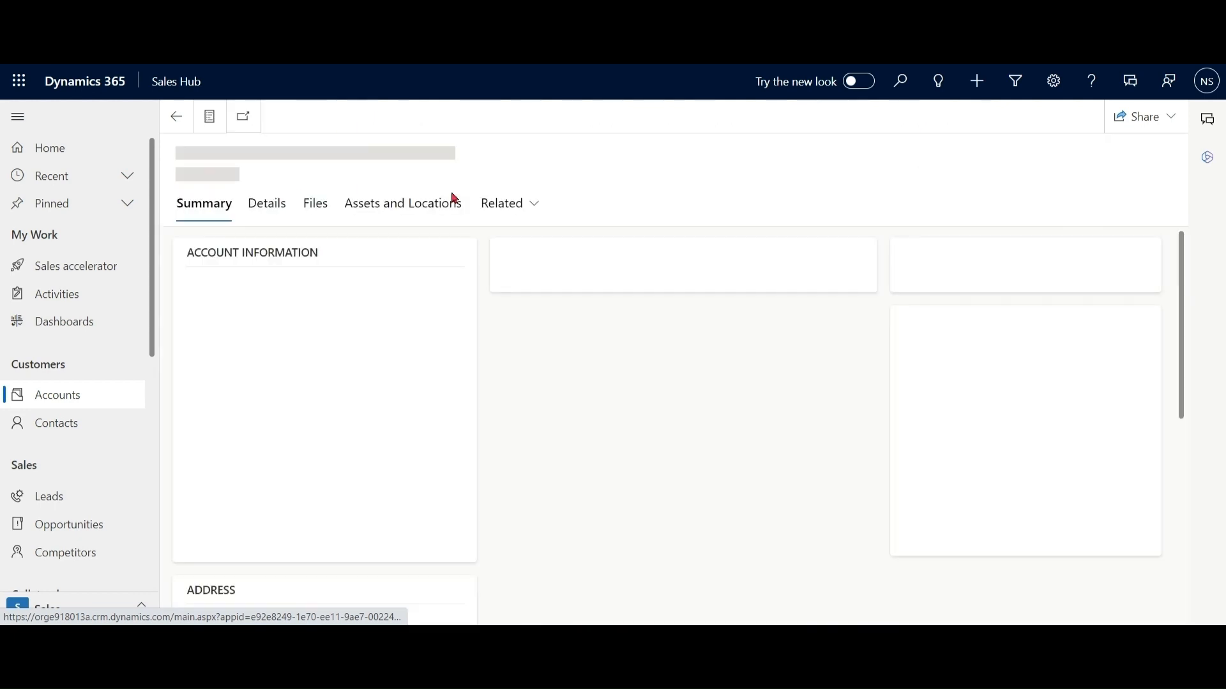
left_click(536, 208)
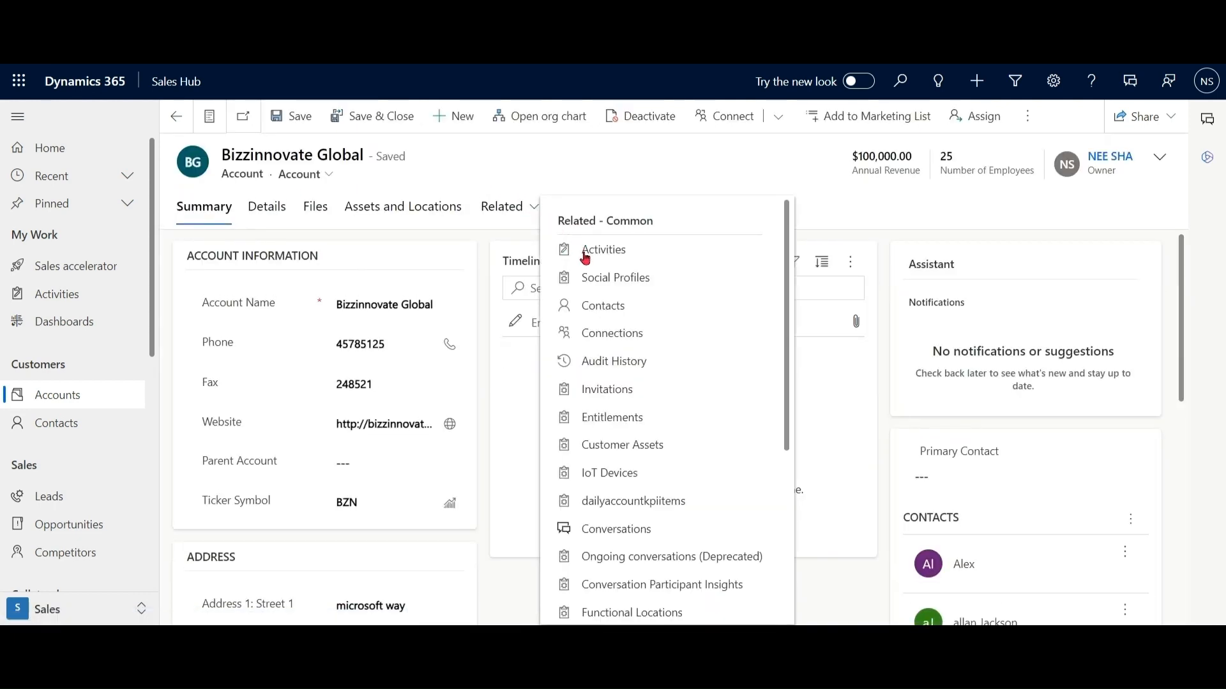
left_click(599, 305)
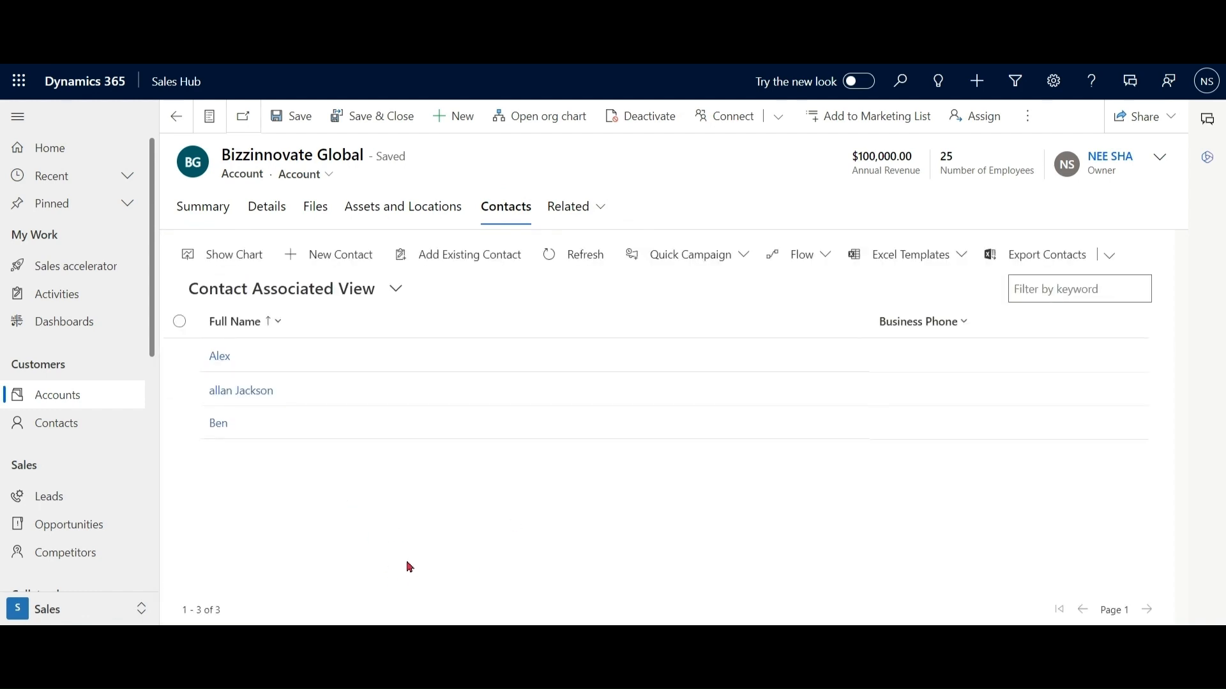
Create a new contact from the Bizzinnovate Global account's related contacts, entering only the last name, and save and close it.
left_click(351, 264)
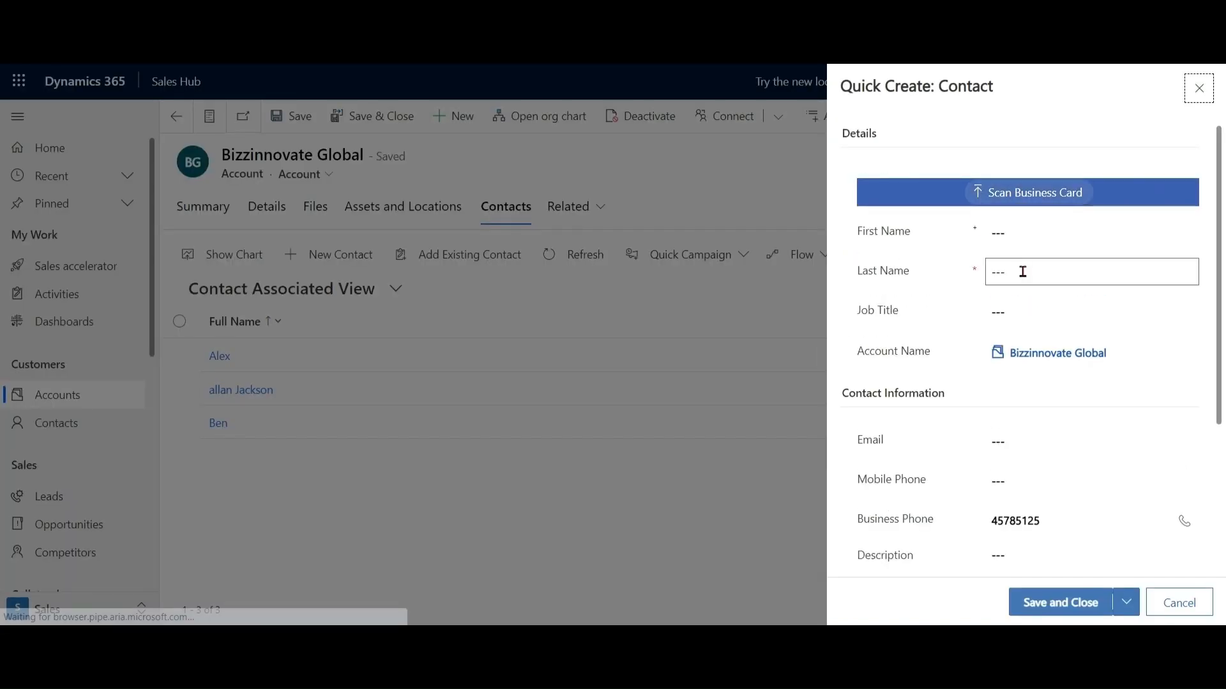
left_click(1023, 271)
type("All")
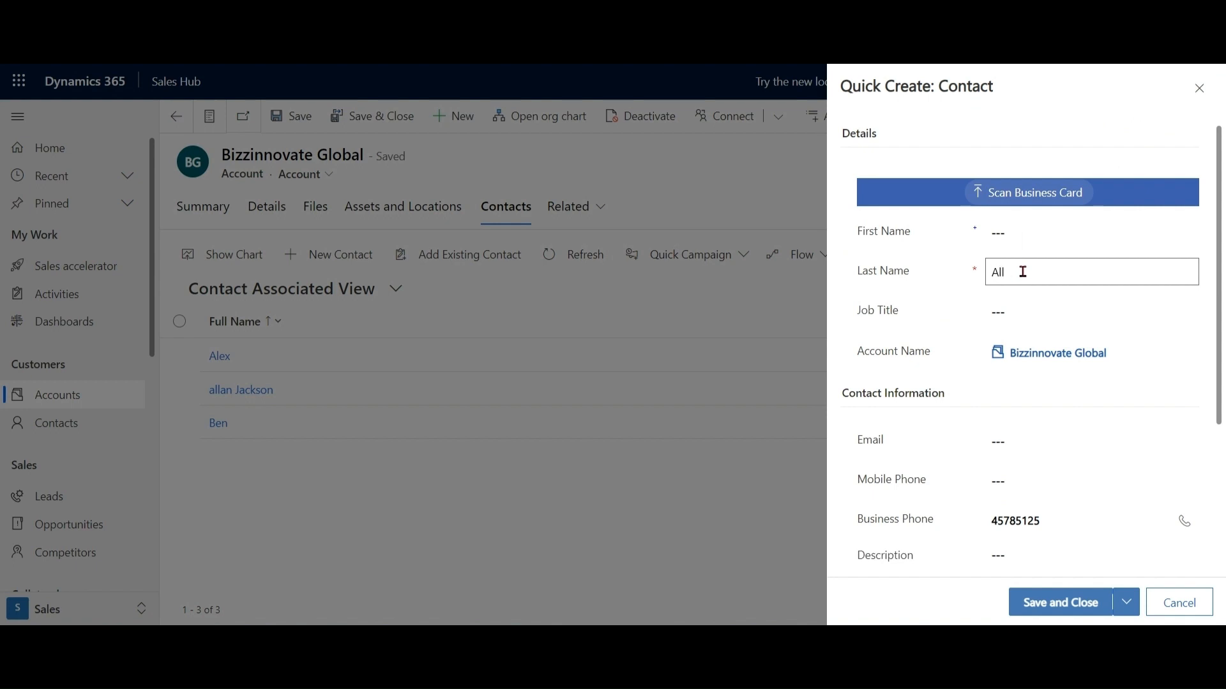
type("y")
left_click(1064, 613)
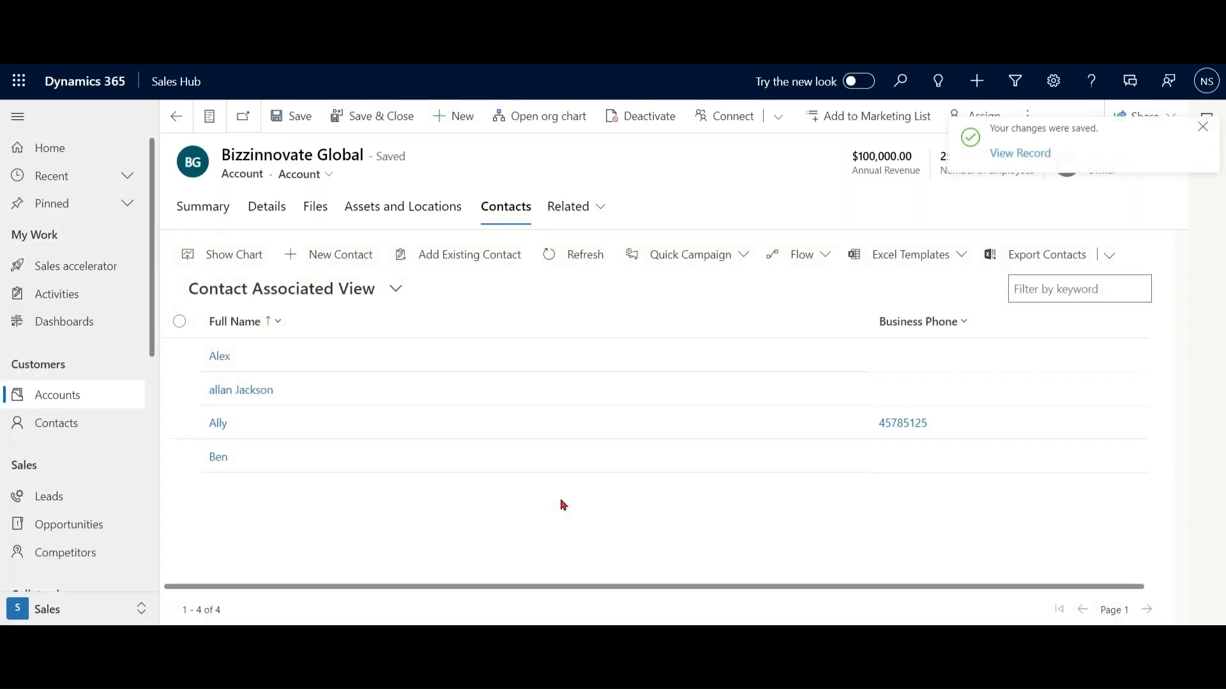
Review the active contacts list and the Bizzinnovate Global record, and check which commands are available for that account in the accounts list.
left_click(69, 430)
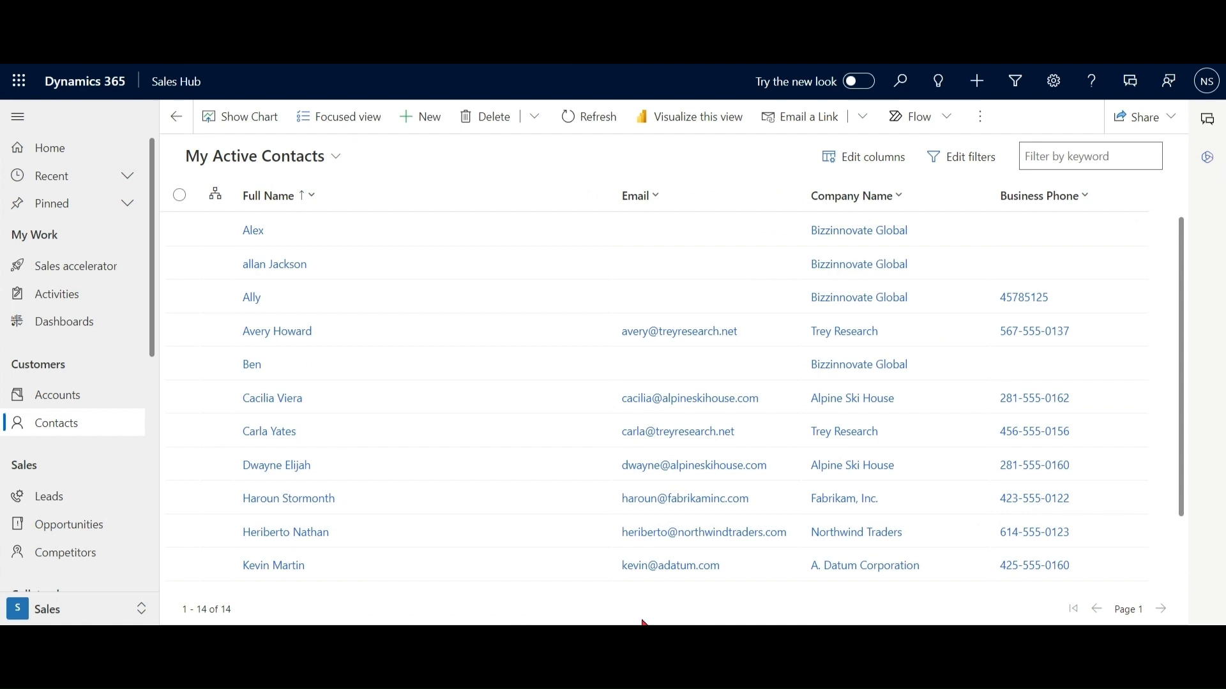
left_click(71, 402)
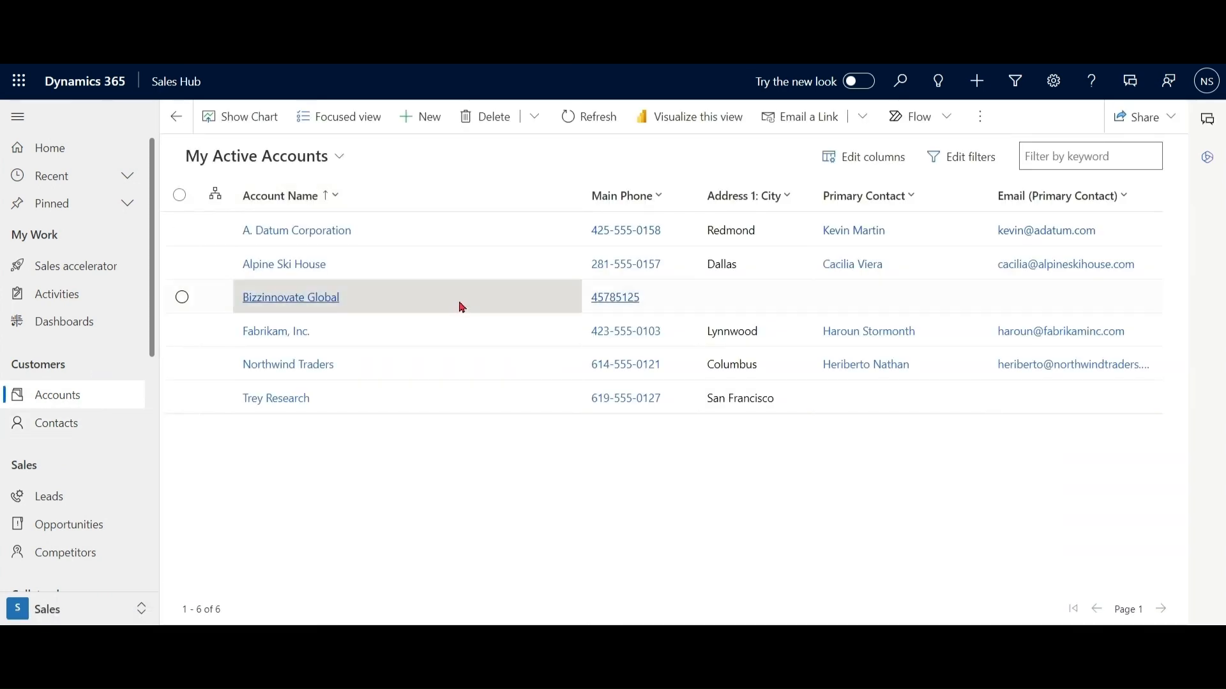
double_click(402, 300)
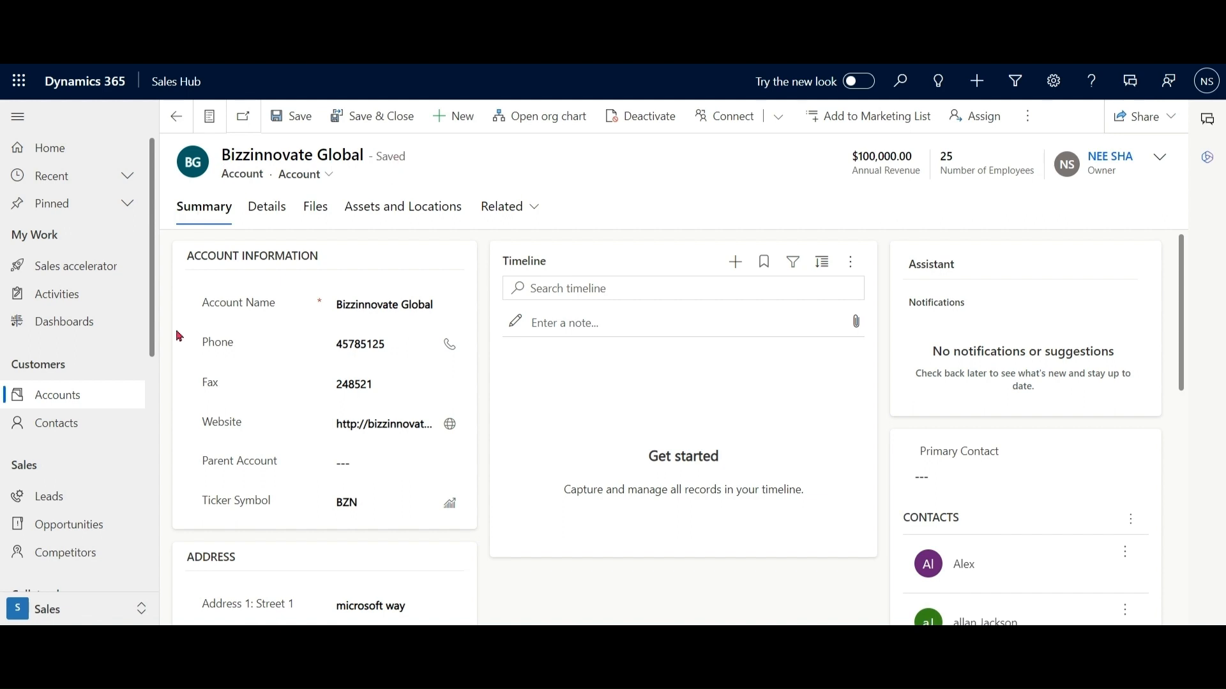
left_click(51, 406)
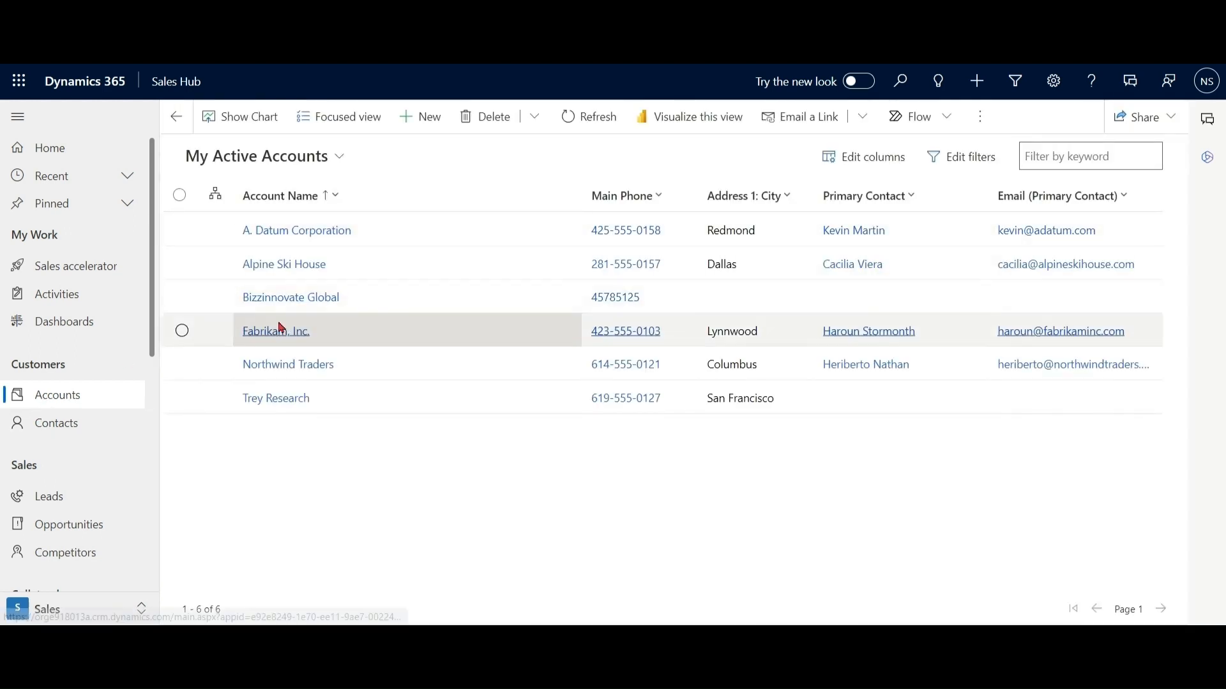
left_click(181, 298)
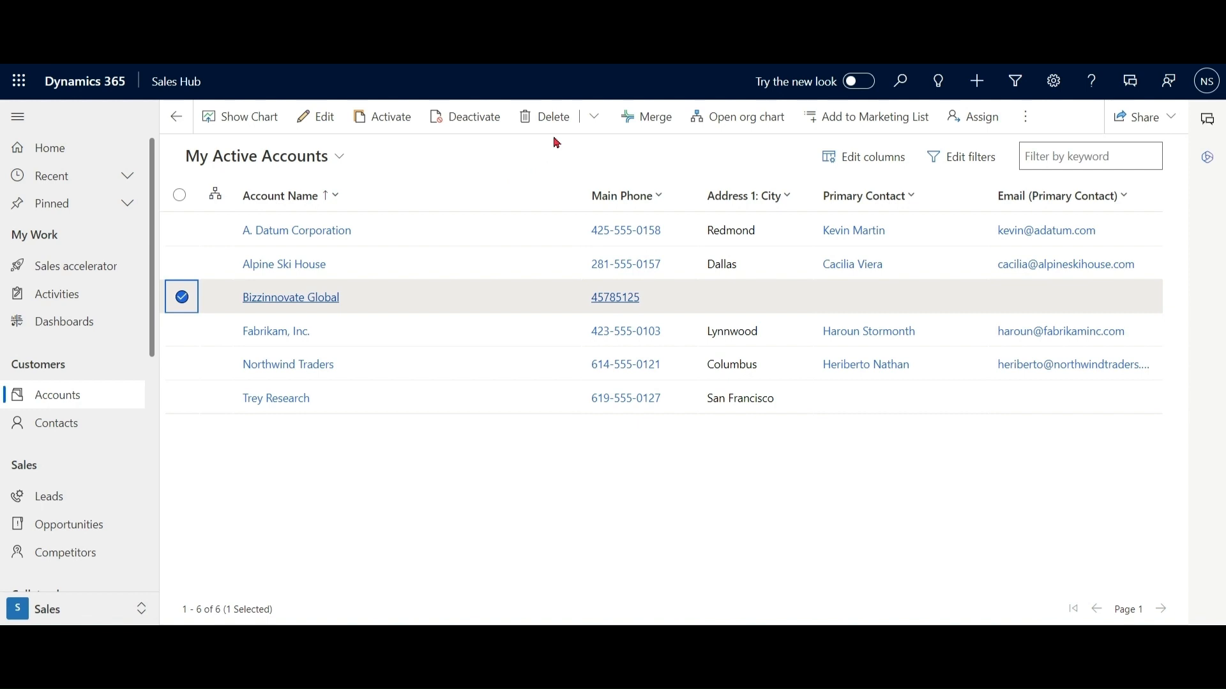
left_click(181, 298)
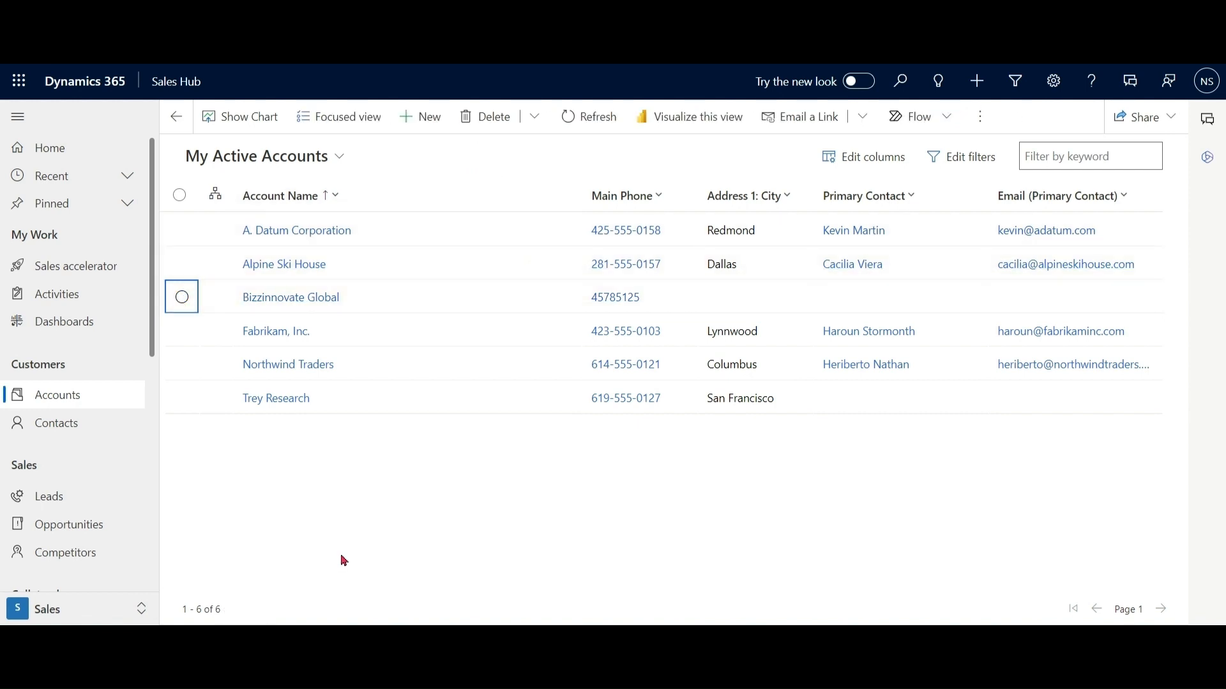
left_click(182, 364)
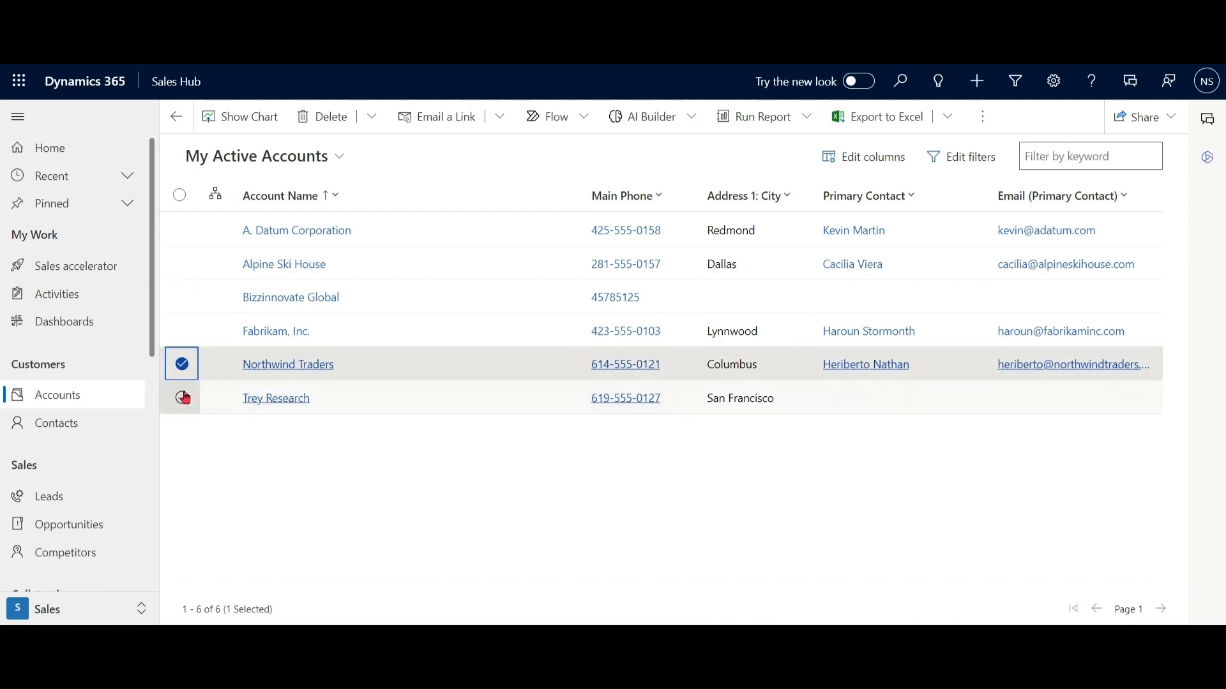
left_click(182, 397)
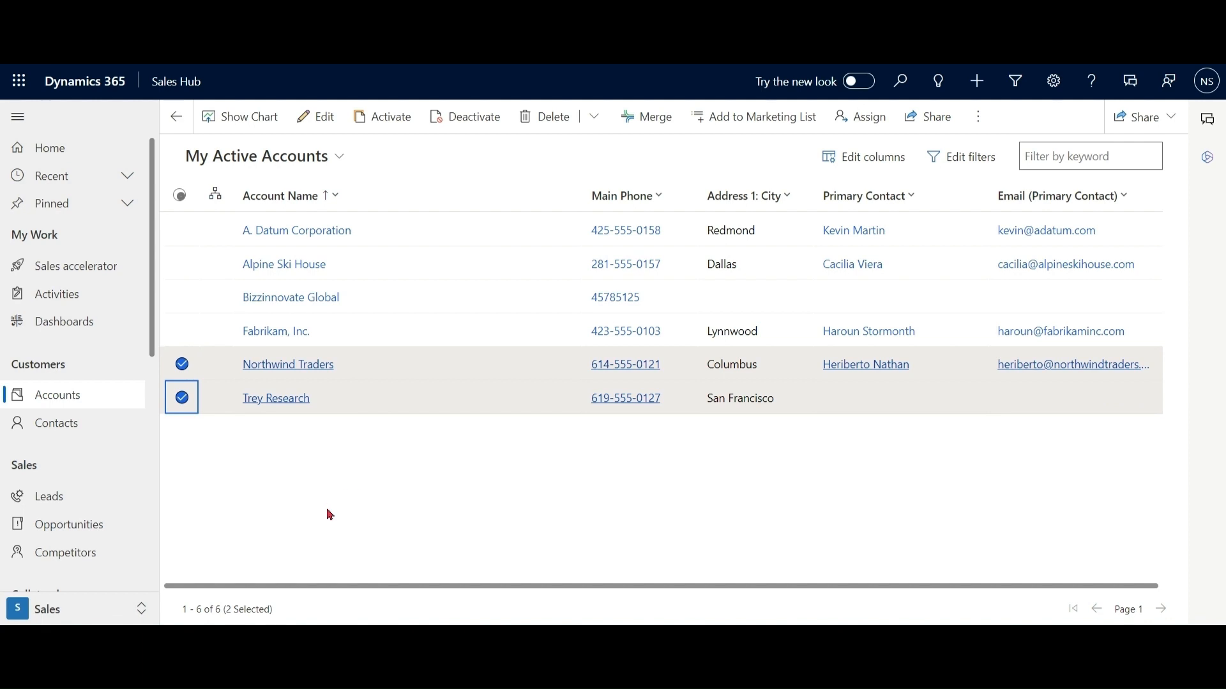
left_click(648, 117)
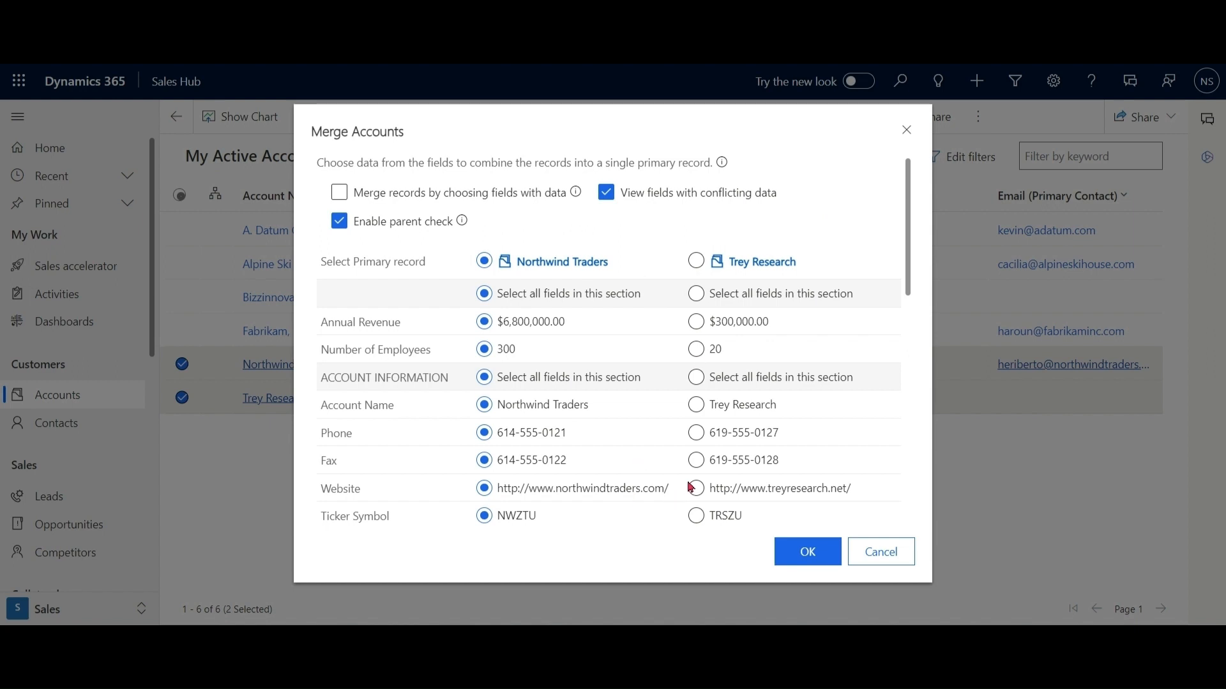
left_click(696, 461)
left_click(696, 433)
left_click(696, 516)
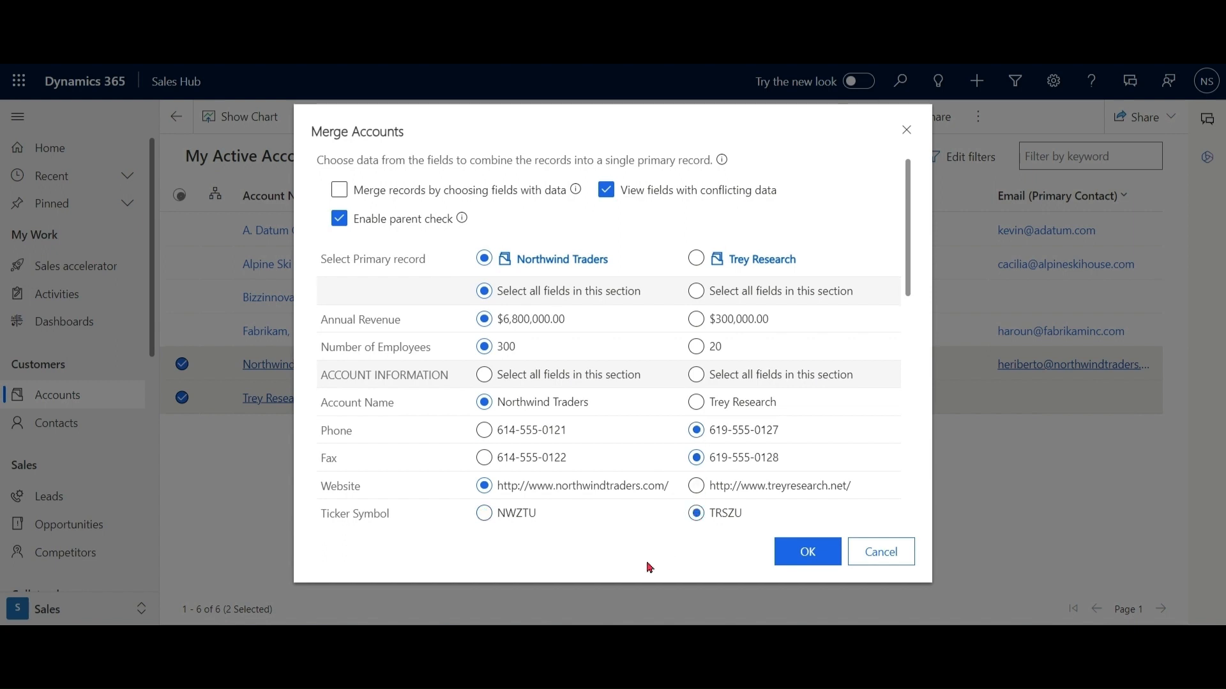
left_click(810, 570)
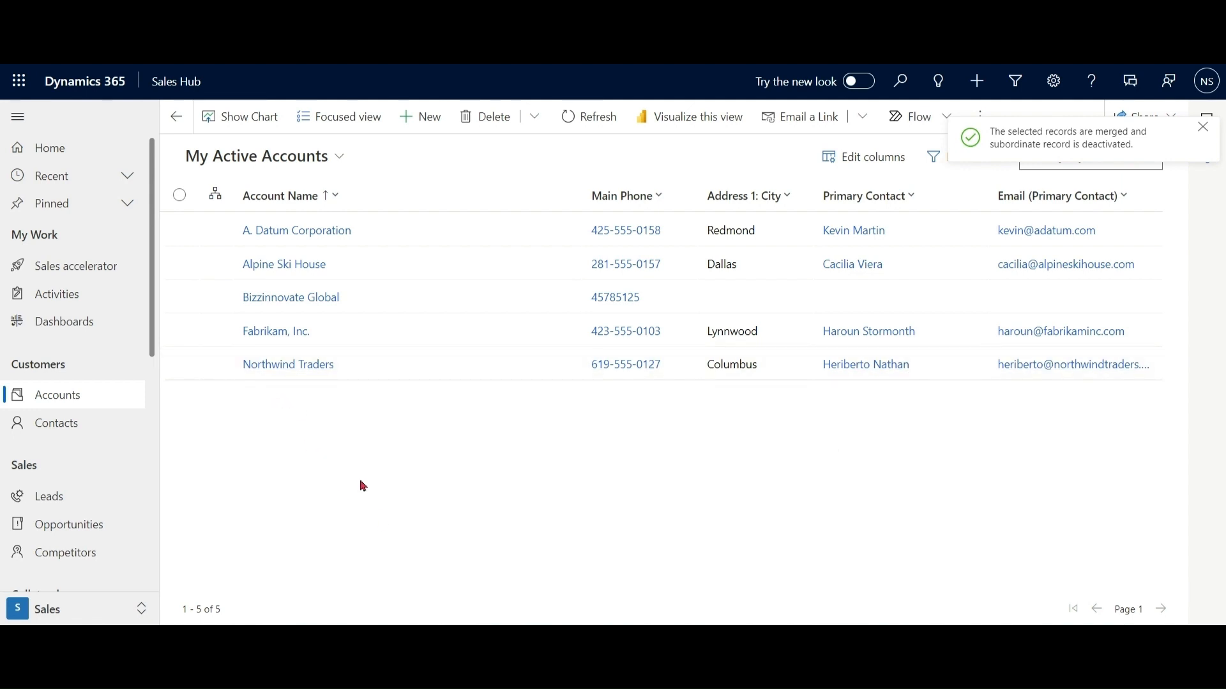
Check the Inactive Accounts view for the merged account and return to My Active Accounts.
left_click(317, 161)
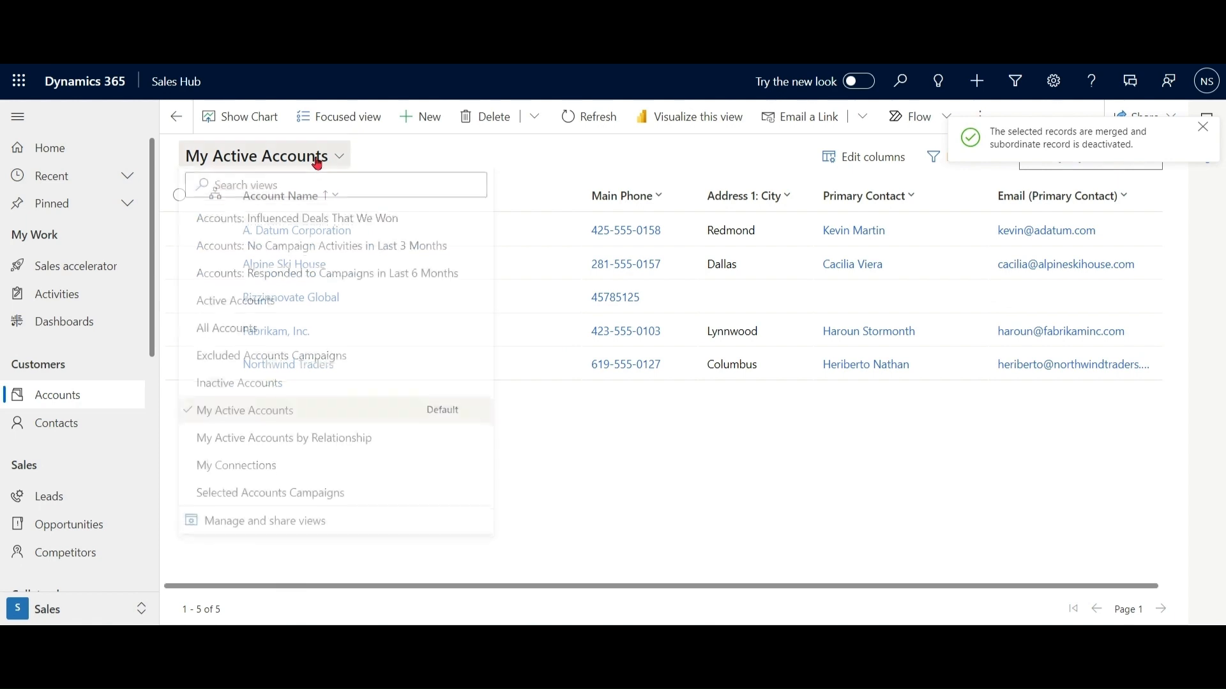
left_click(275, 391)
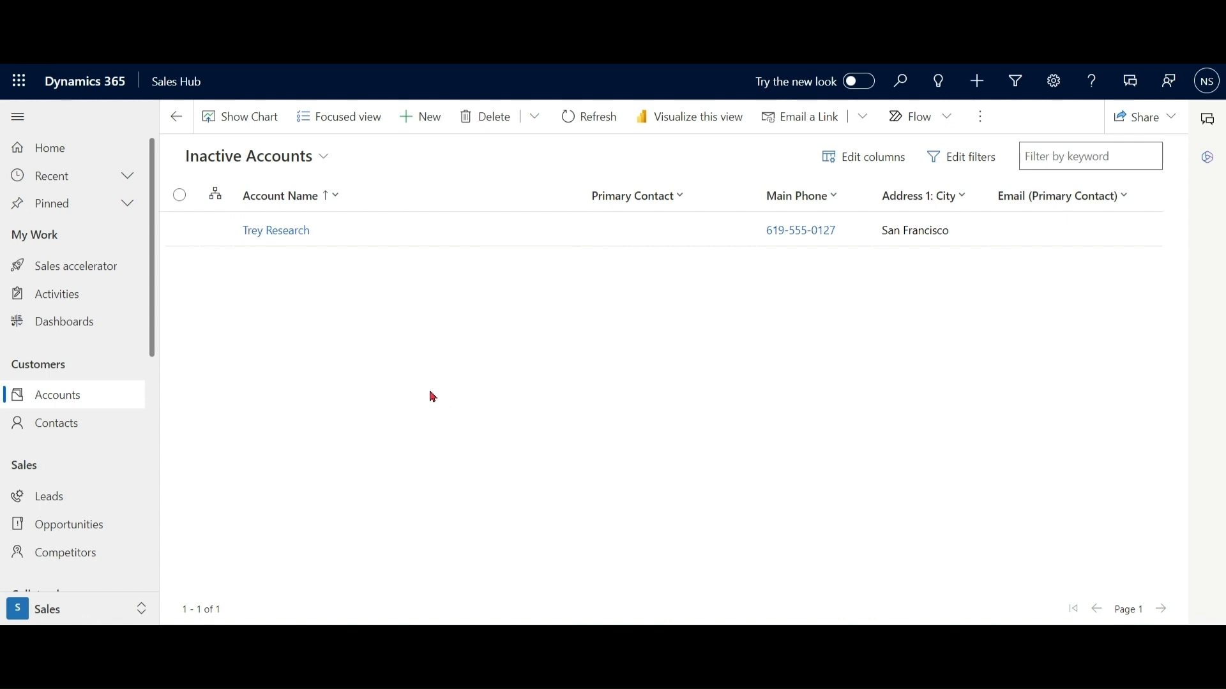
left_click(265, 156)
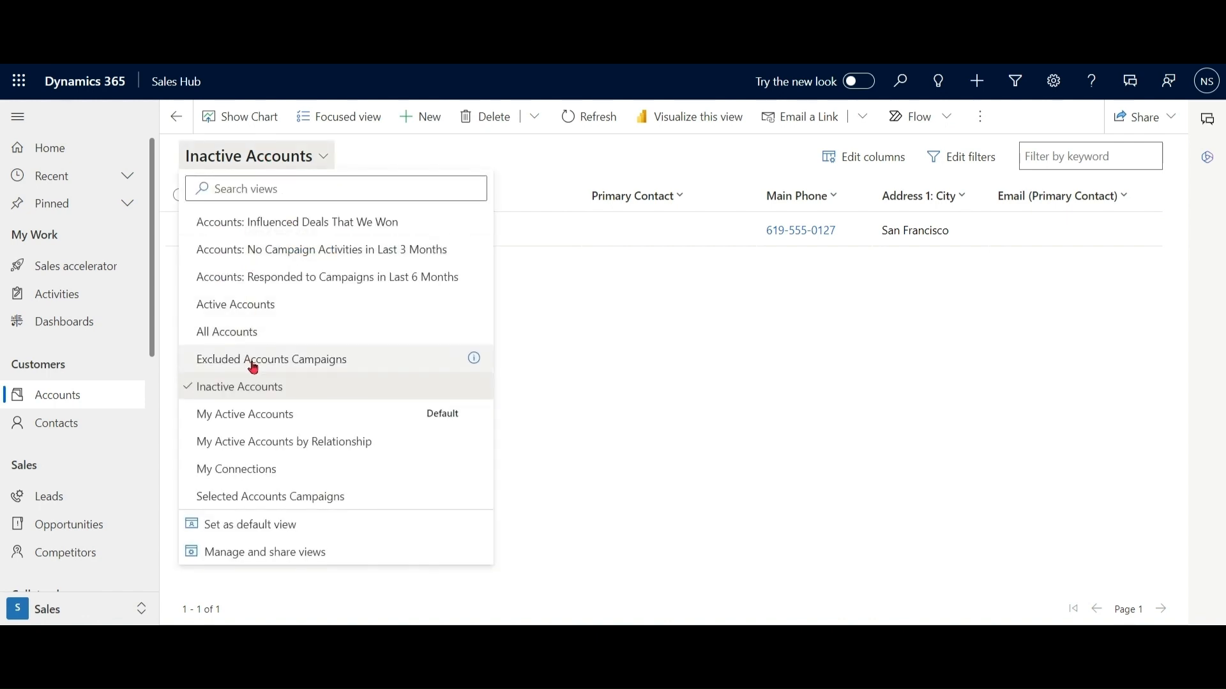
left_click(258, 421)
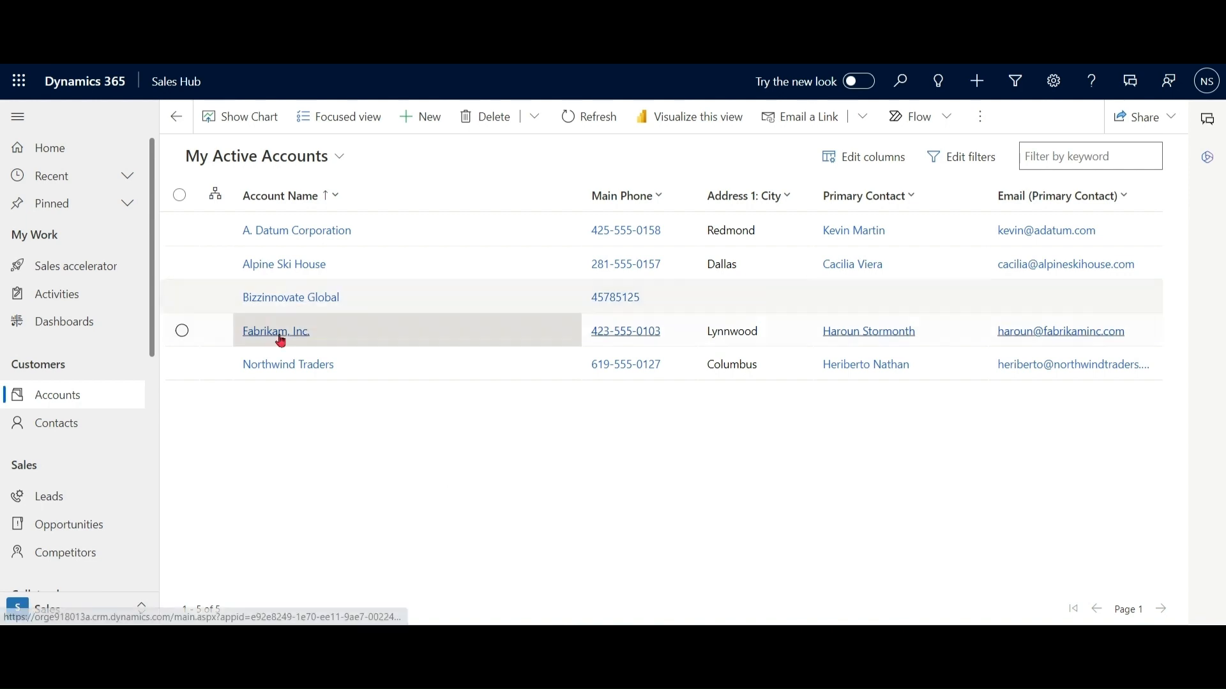
Build the Bizzinnovate Global org chart with the first listed contact on top, the second and third beneath, and the fourth under the third.
left_click(317, 299)
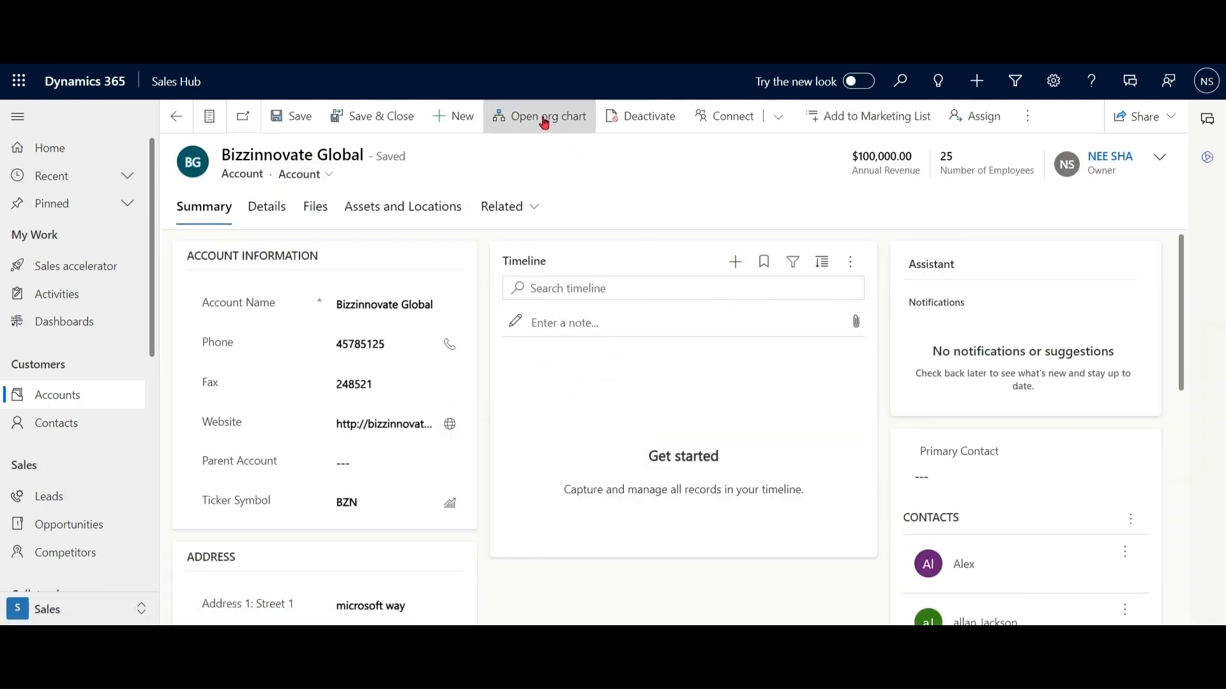
left_click(545, 122)
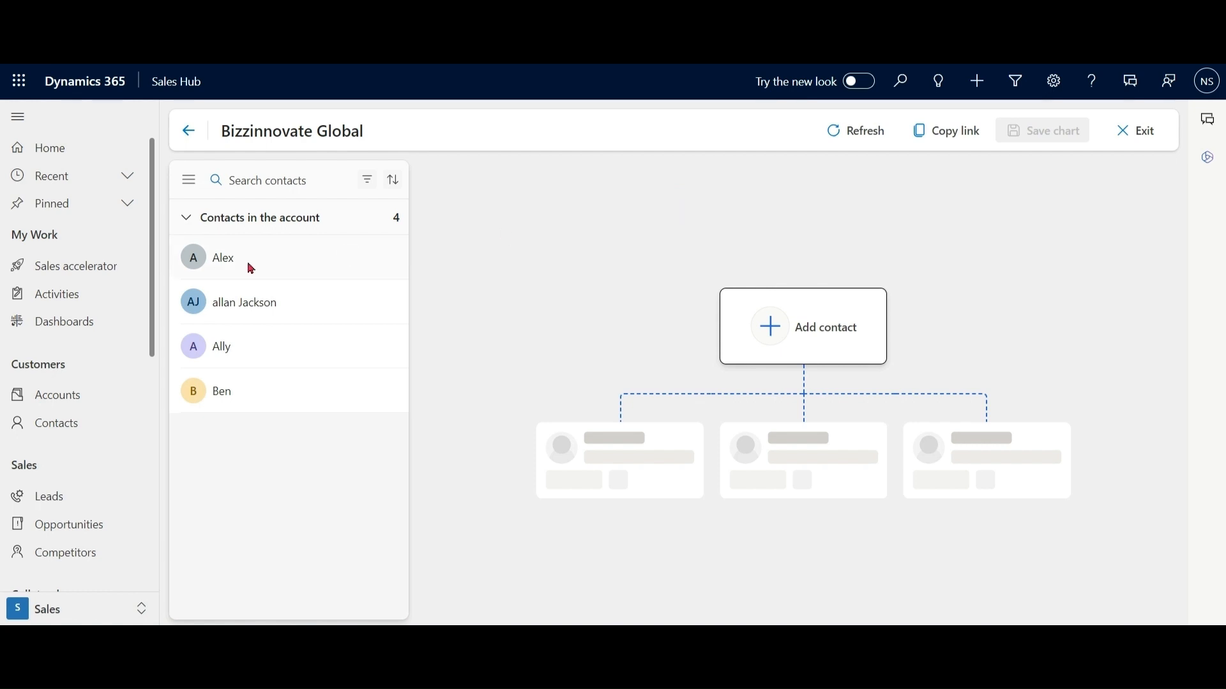
left_click_drag(230, 262, 823, 334)
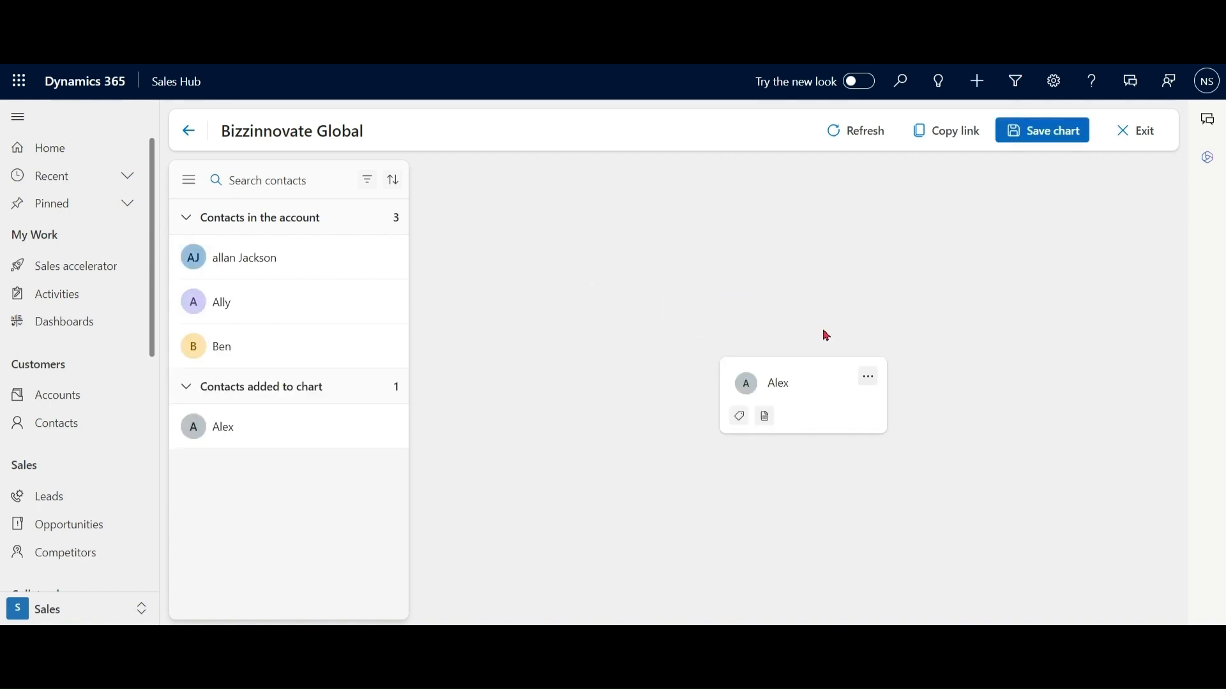
left_click_drag(242, 256, 817, 433)
left_click_drag(217, 262, 816, 354)
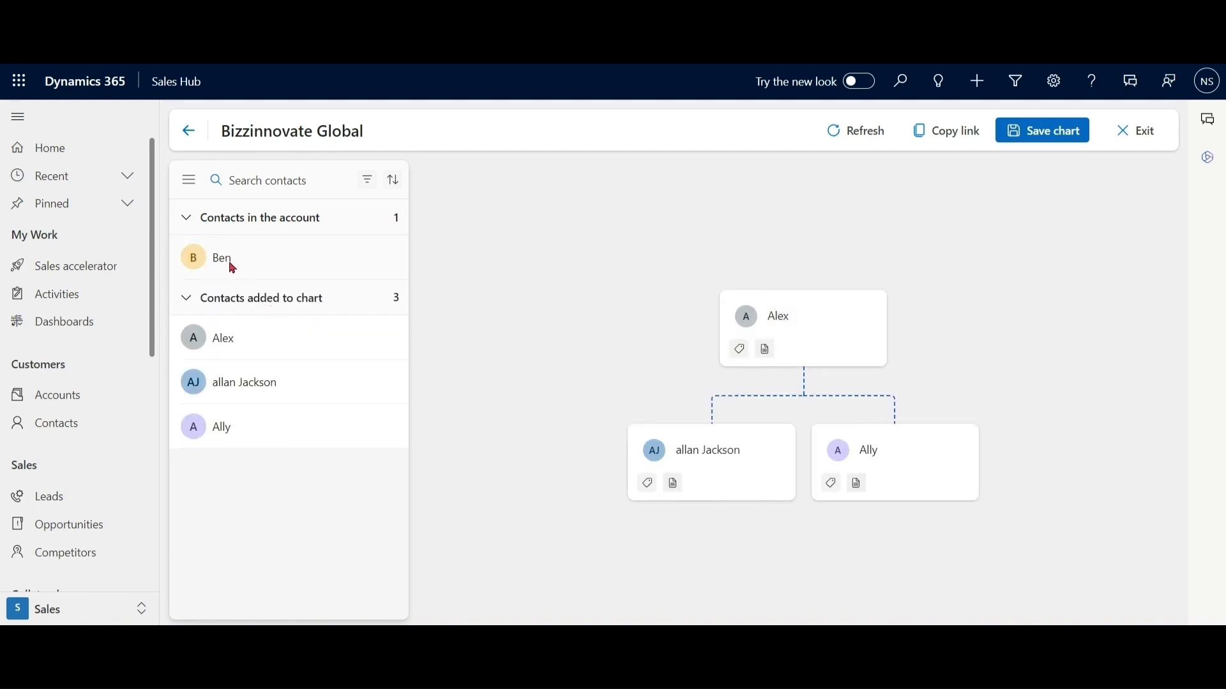
left_click_drag(227, 262, 964, 471)
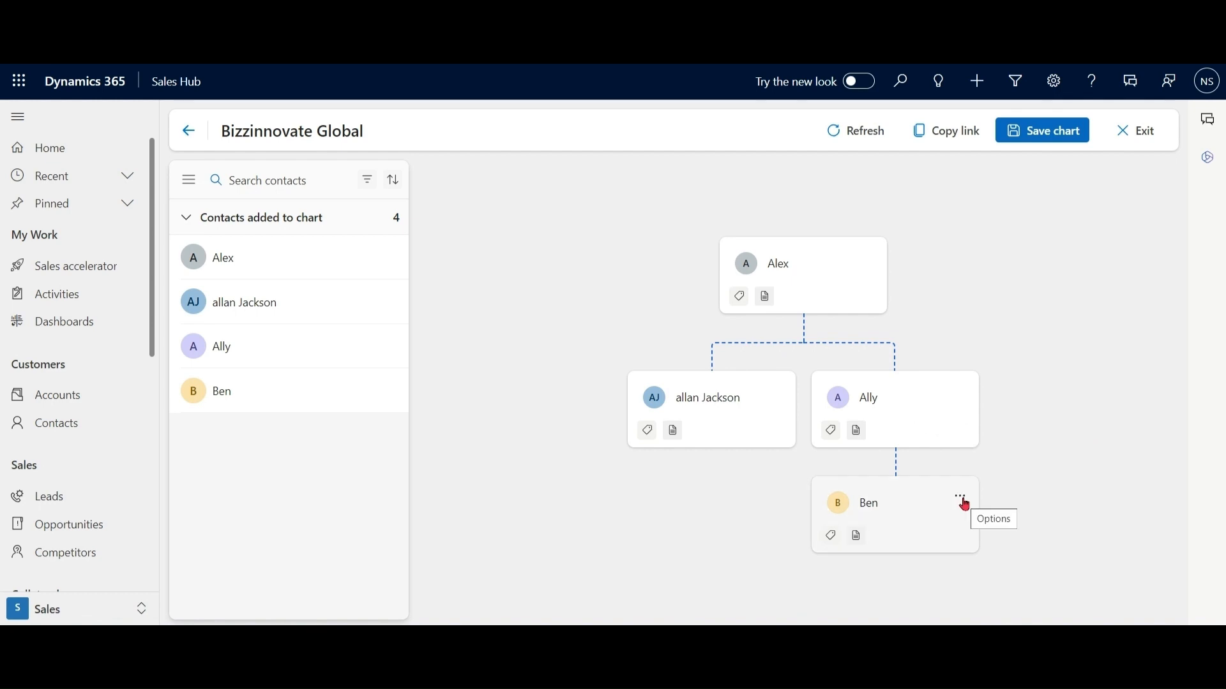
Set the lowest contact in the org chart as an assistant and move it directly under the top contact.
left_click(964, 502)
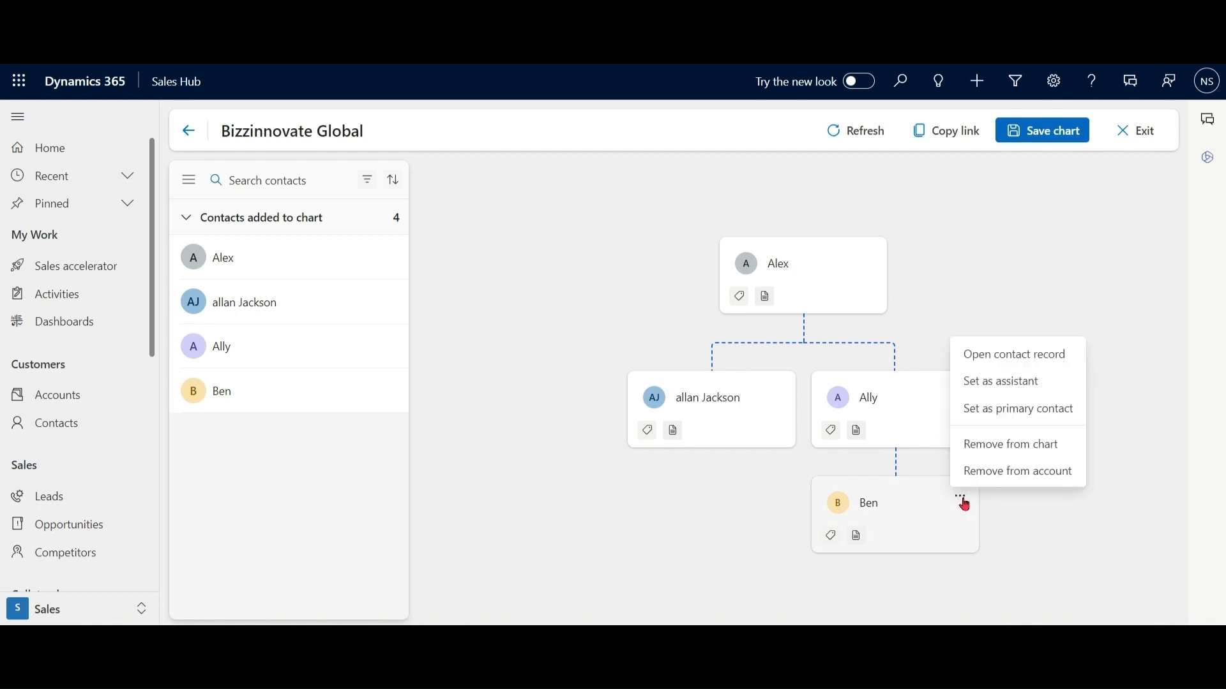
left_click(1013, 385)
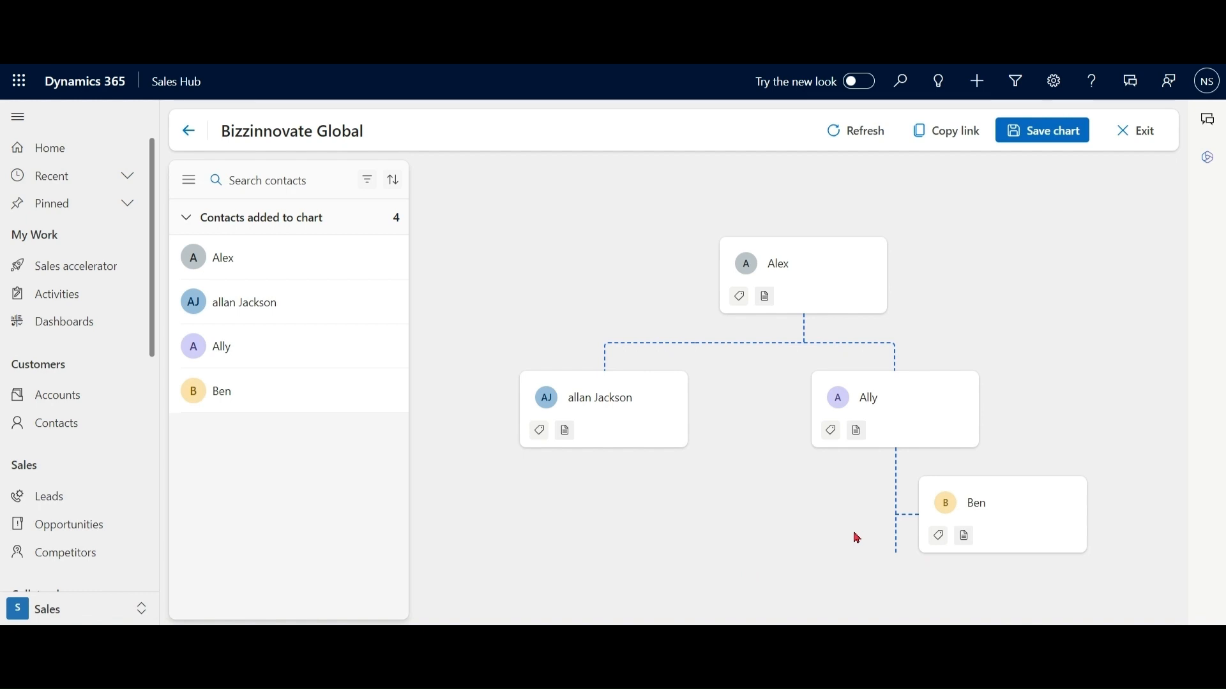
left_click_drag(1015, 496, 866, 281)
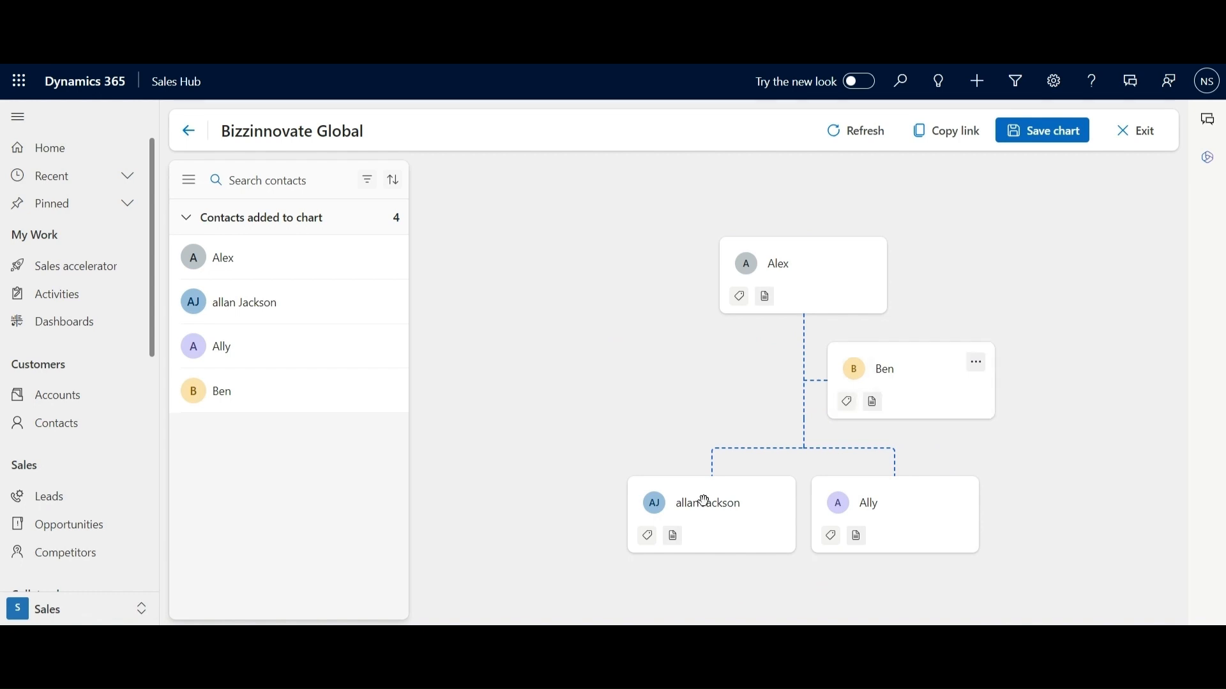
Tag the top contact as Decision maker, the assistant as Influencer, and the first contact on the lowest level as Blocker.
left_click(740, 298)
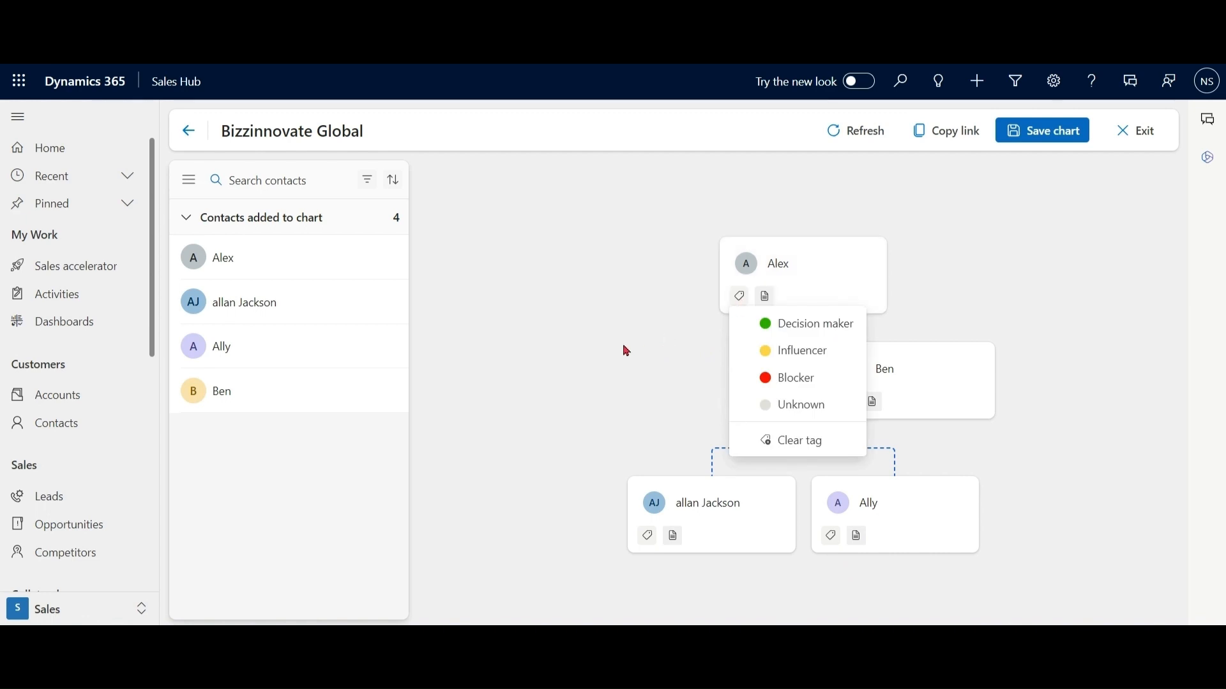
left_click(807, 326)
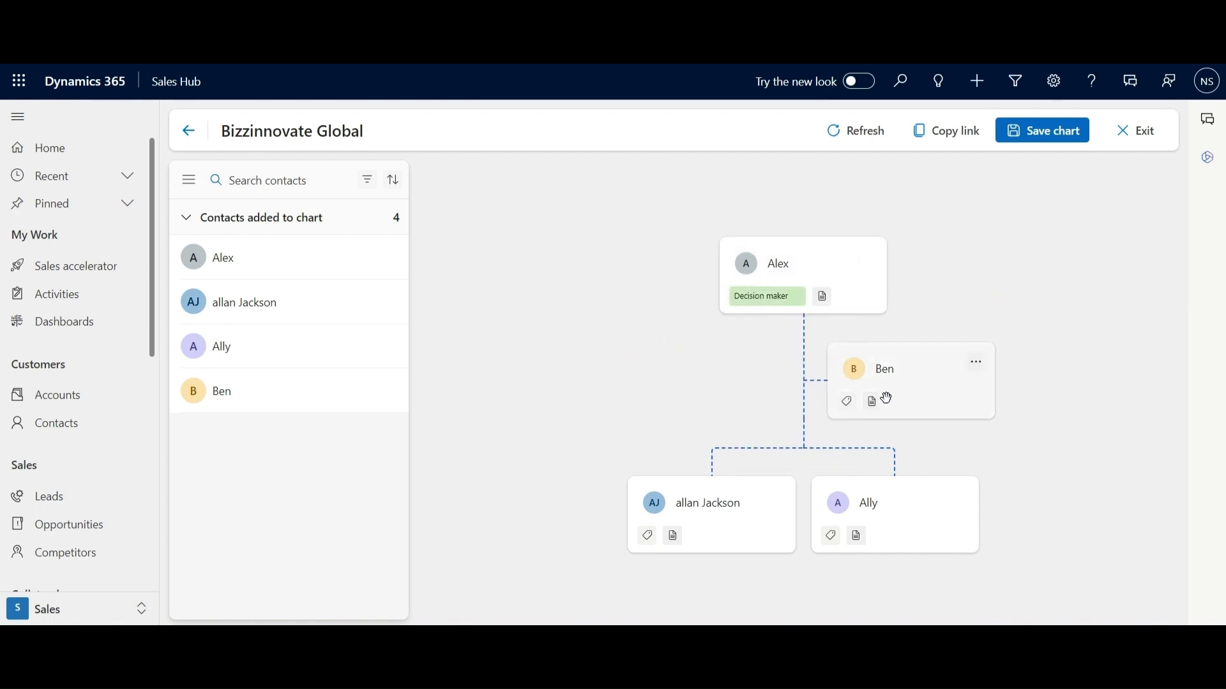
left_click(849, 403)
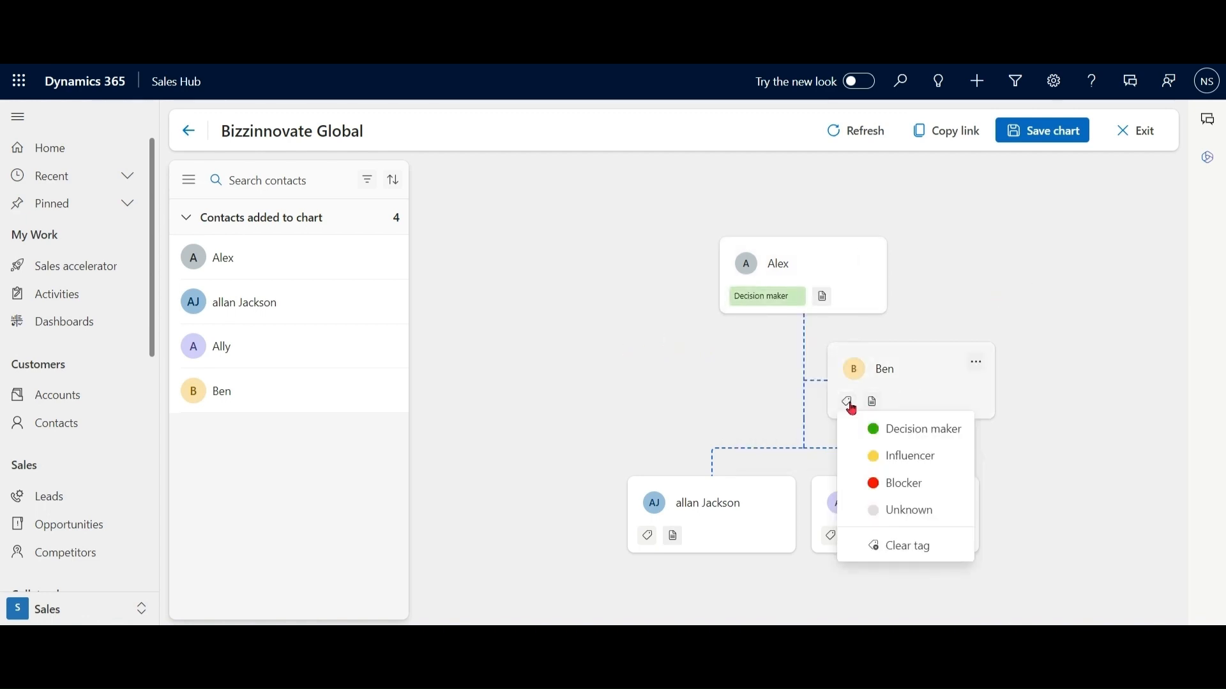
left_click(899, 458)
left_click(648, 540)
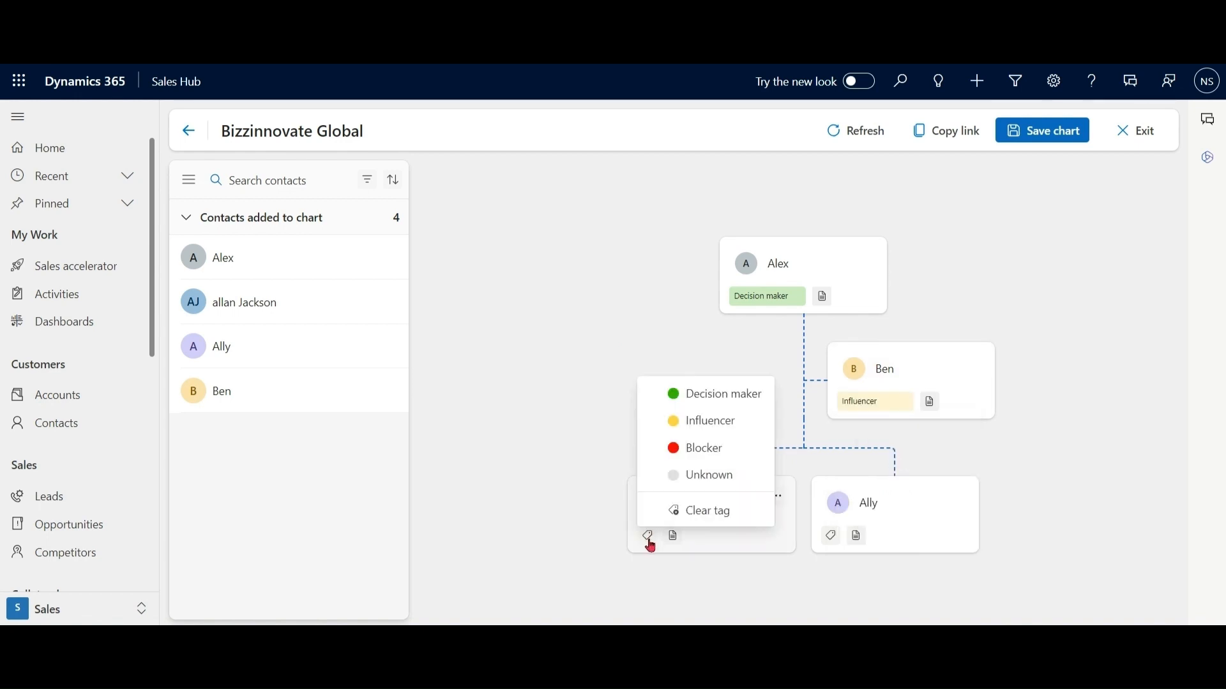
left_click(710, 447)
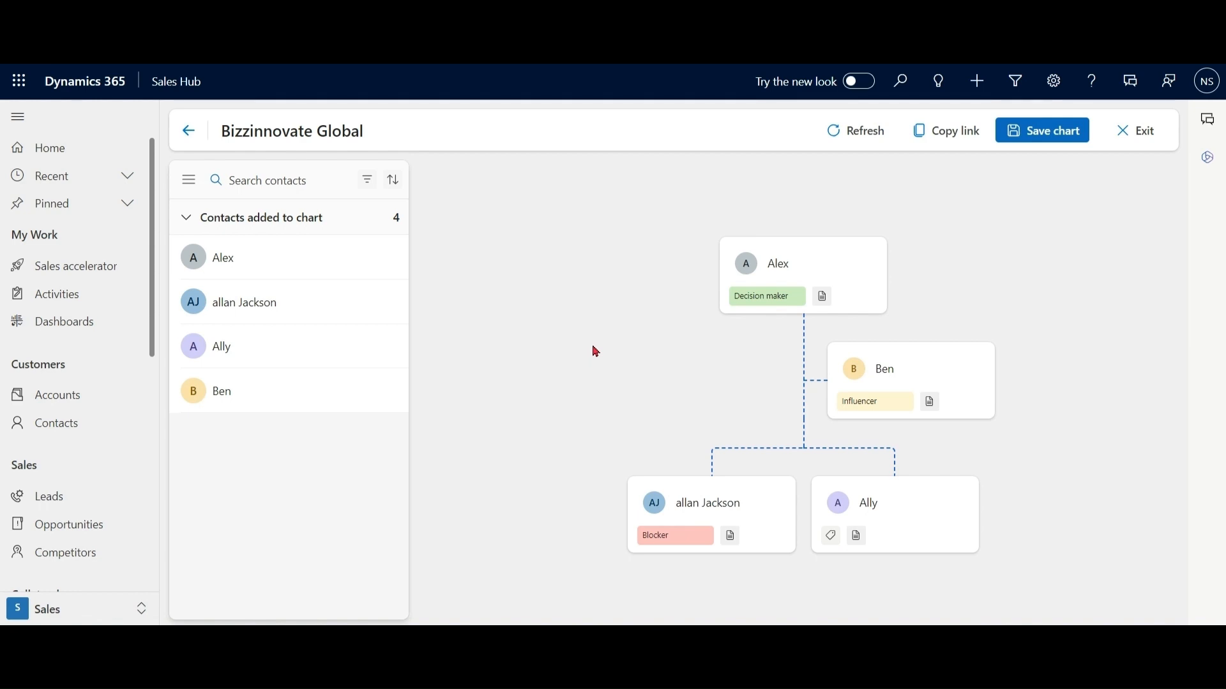
Open the assistant's contact details from the org chart and set the job title to EA.
left_click(931, 405)
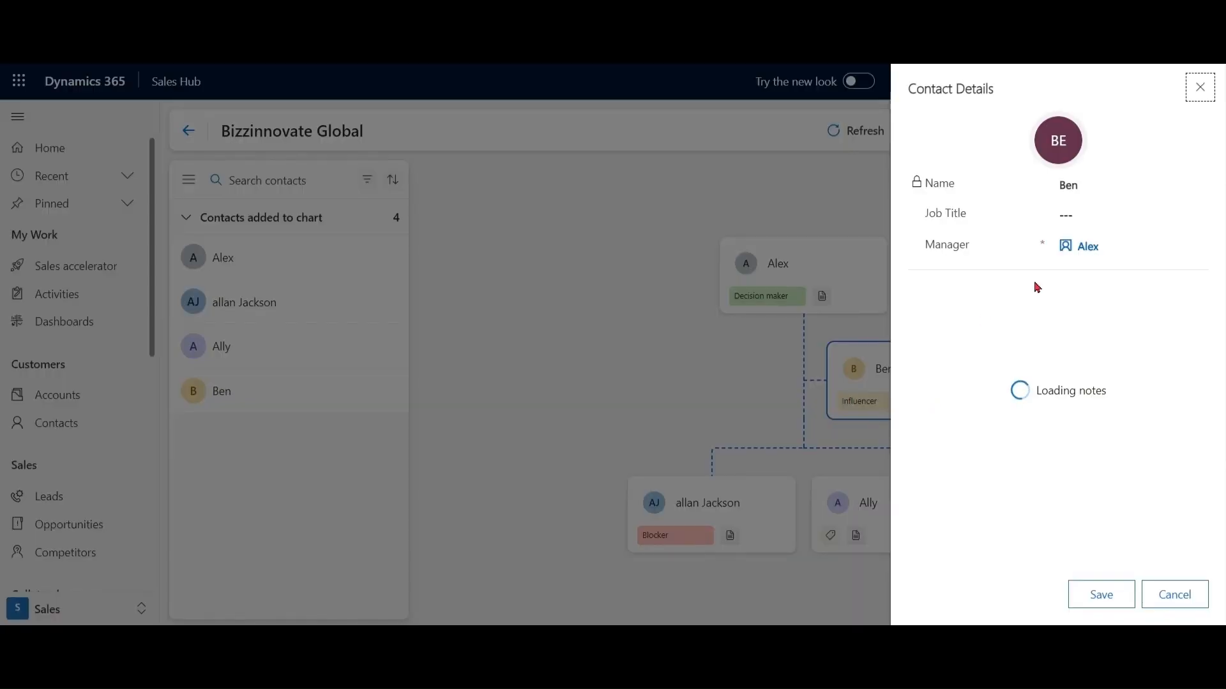
left_click(1081, 217)
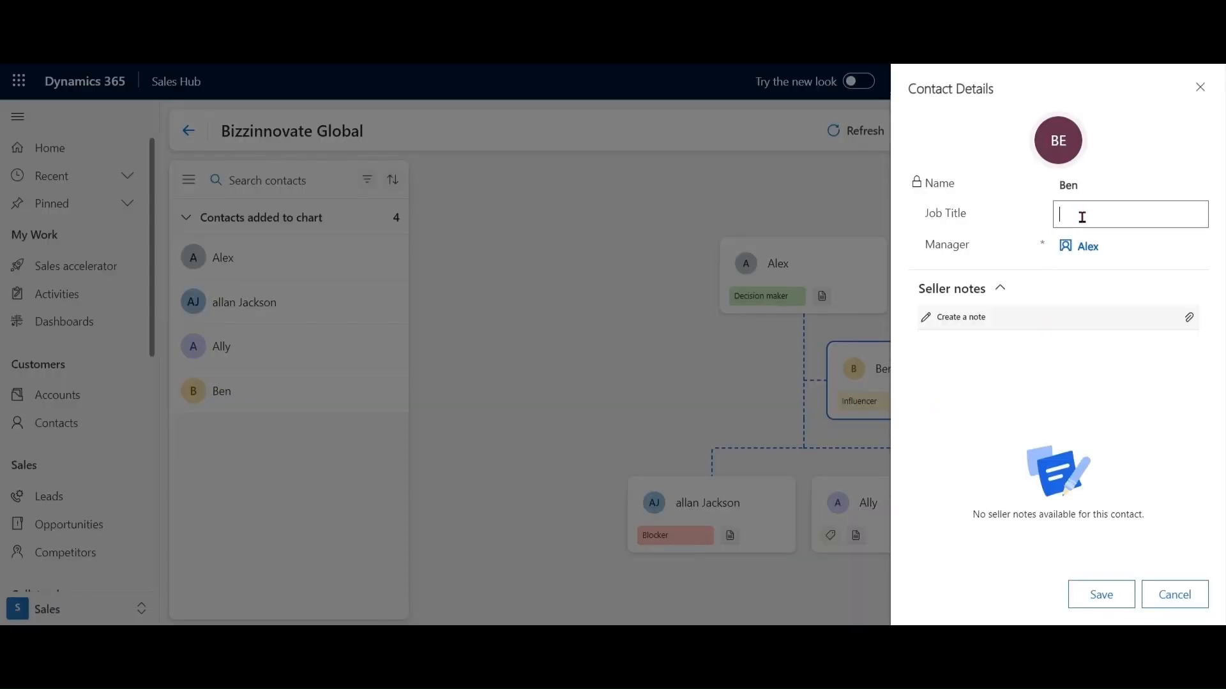
type("EA")
Add a seller note titled "CEO Talk" with the text "Talk to CEO for large size approvals" to the assistant's contact details and save.
left_click(1044, 322)
left_click(992, 400)
type("Talk to CEO for large size approal")
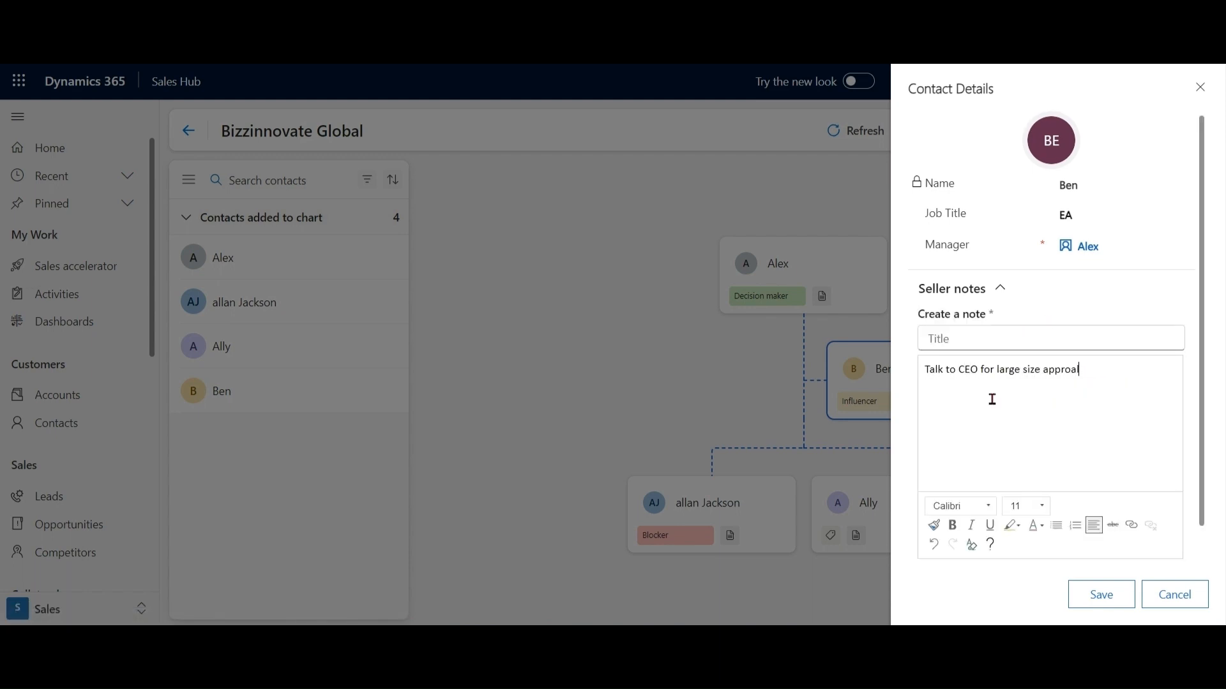
key("BackSpace")
type("vals")
left_click_drag(1105, 374, 1045, 376)
type("approv")
left_click(1062, 339)
type("CEO Talk")
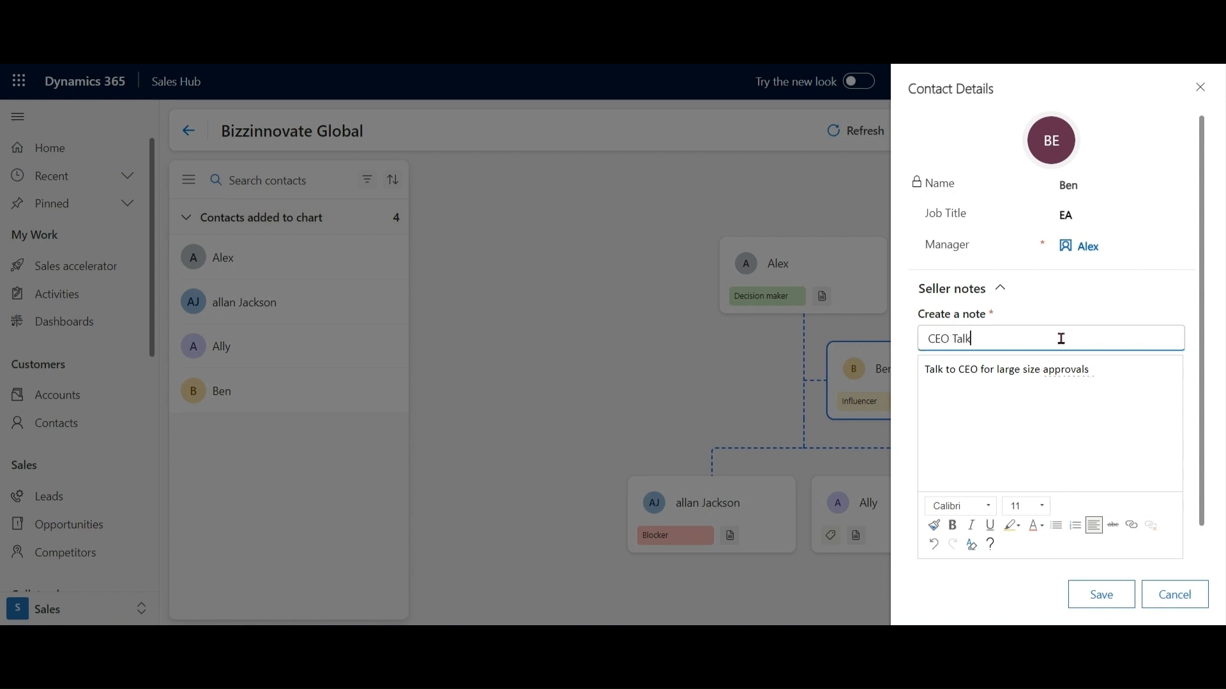
left_click(1102, 595)
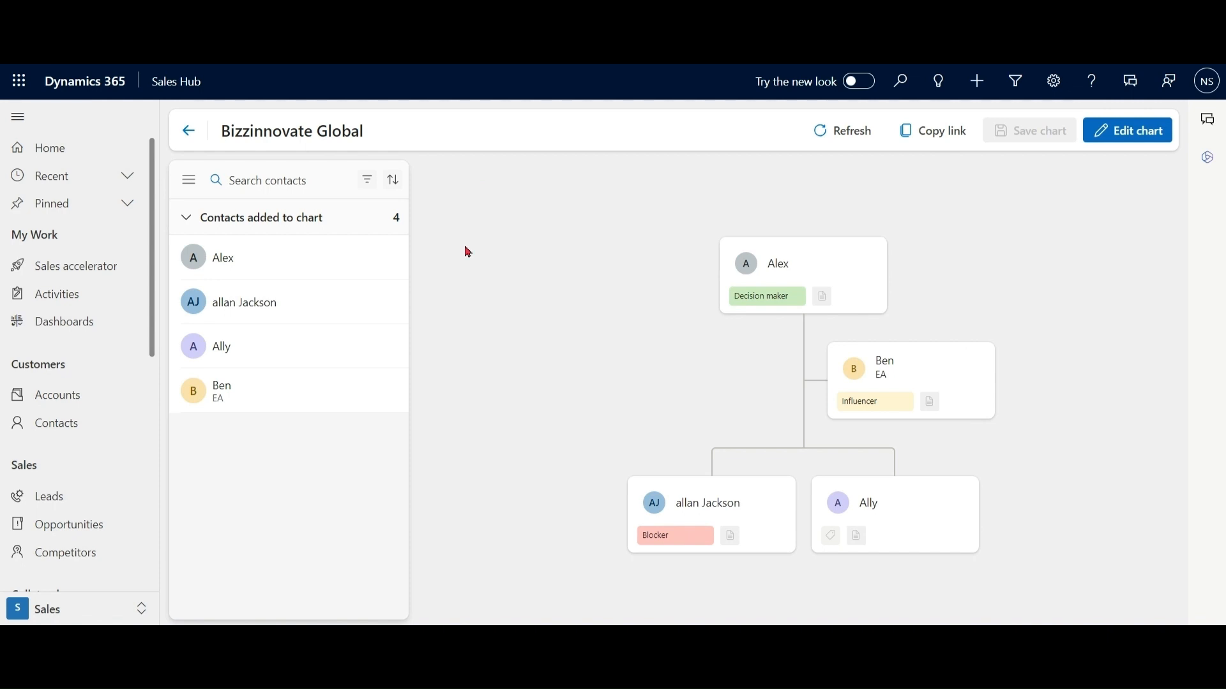
Create and save a new account named Bizz Europe with Bizzinnovate Global as its parent account.
left_click(61, 401)
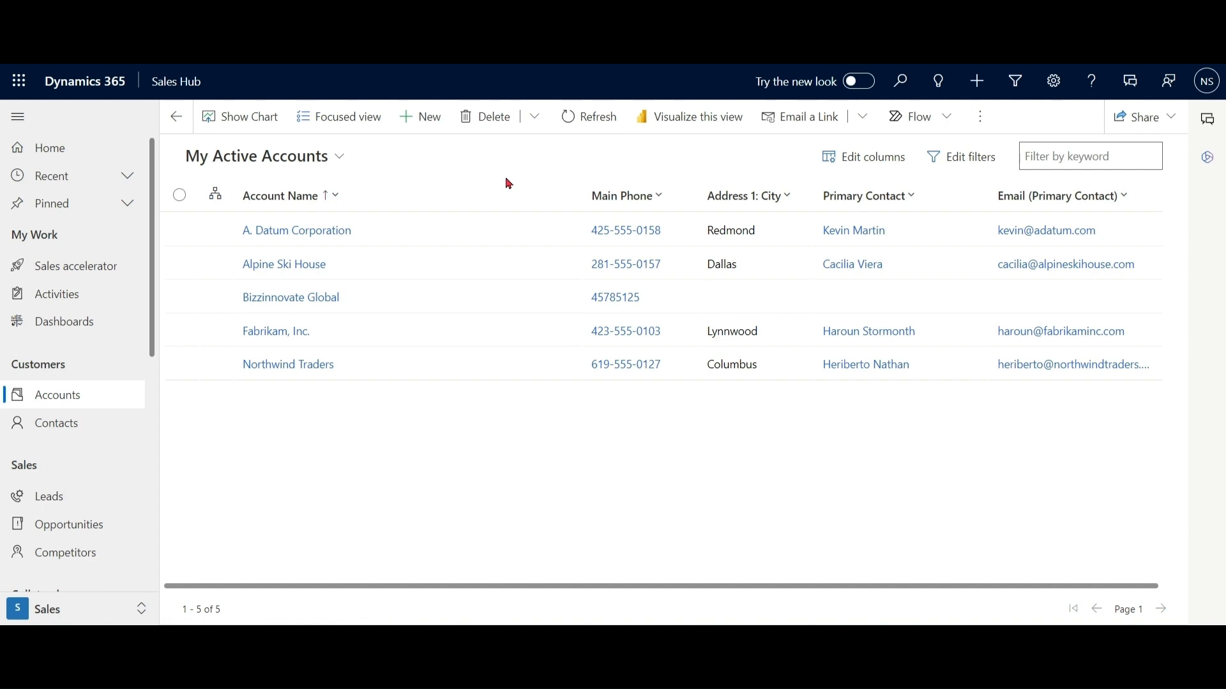
left_click(423, 117)
left_click(380, 302)
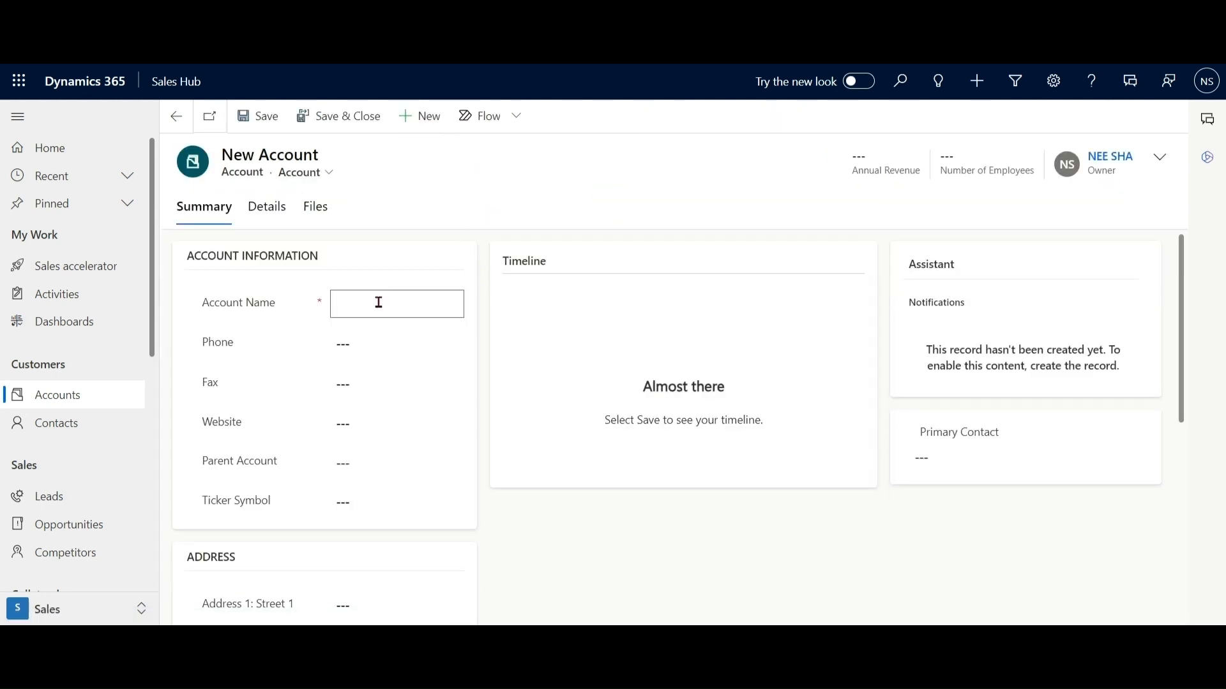
type("Bizz Europe")
left_click(371, 419)
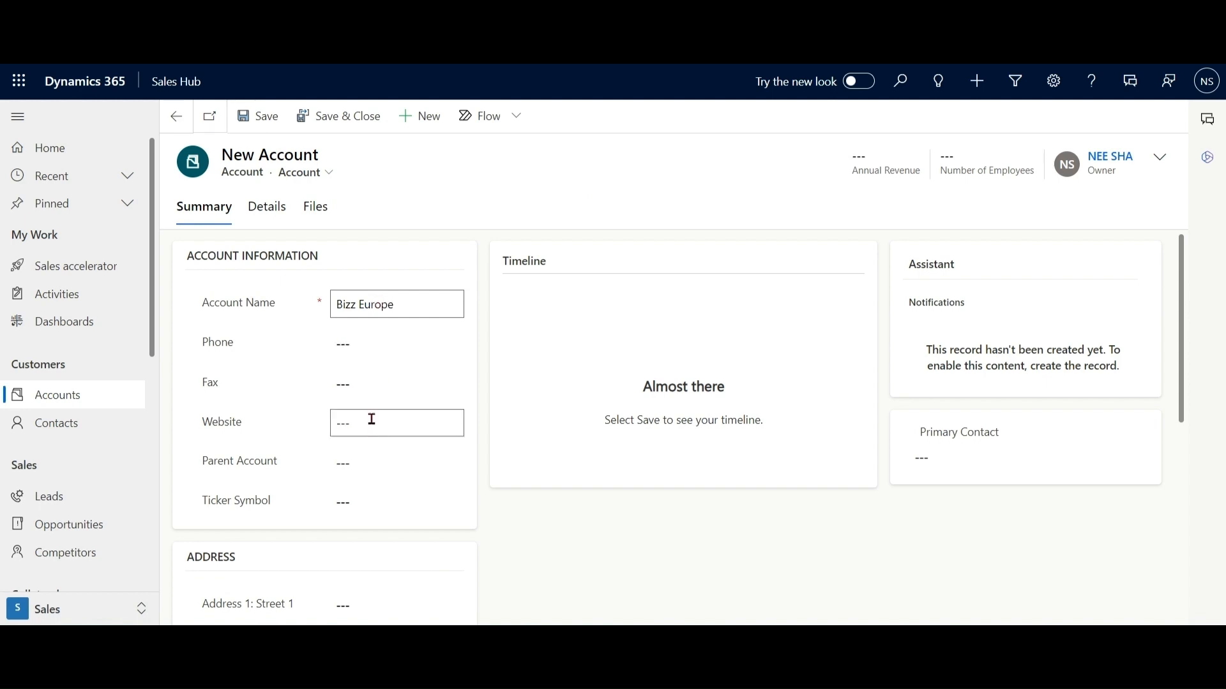
left_click(374, 461)
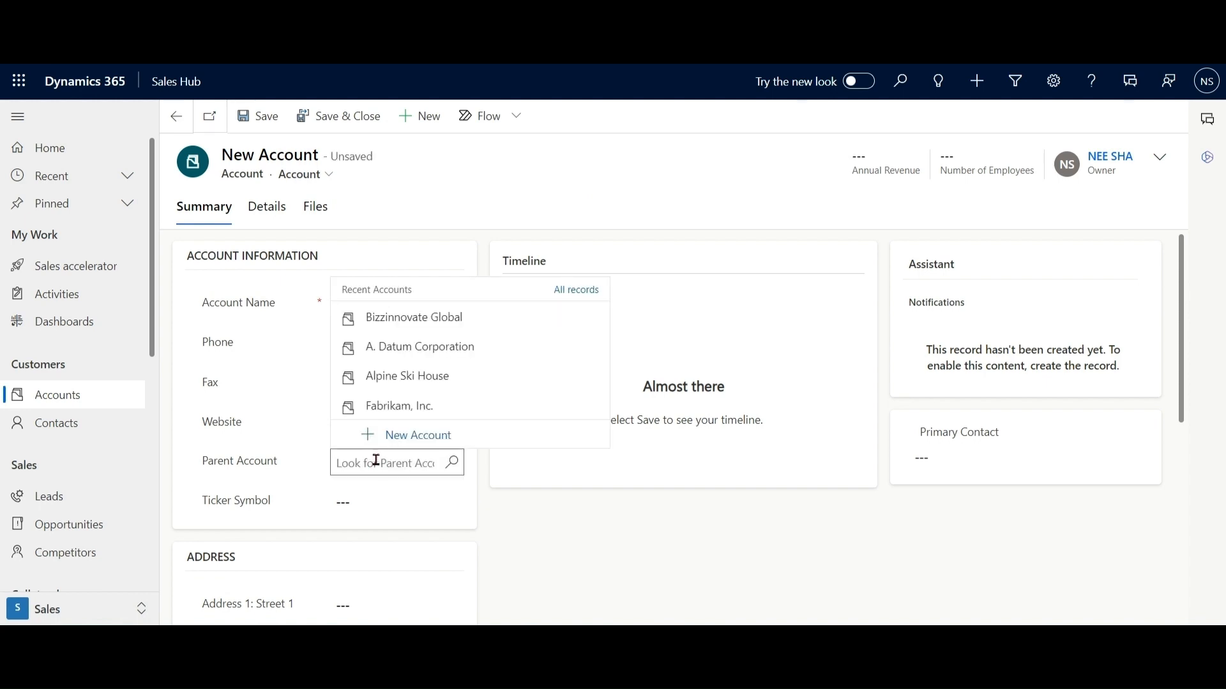
left_click(432, 318)
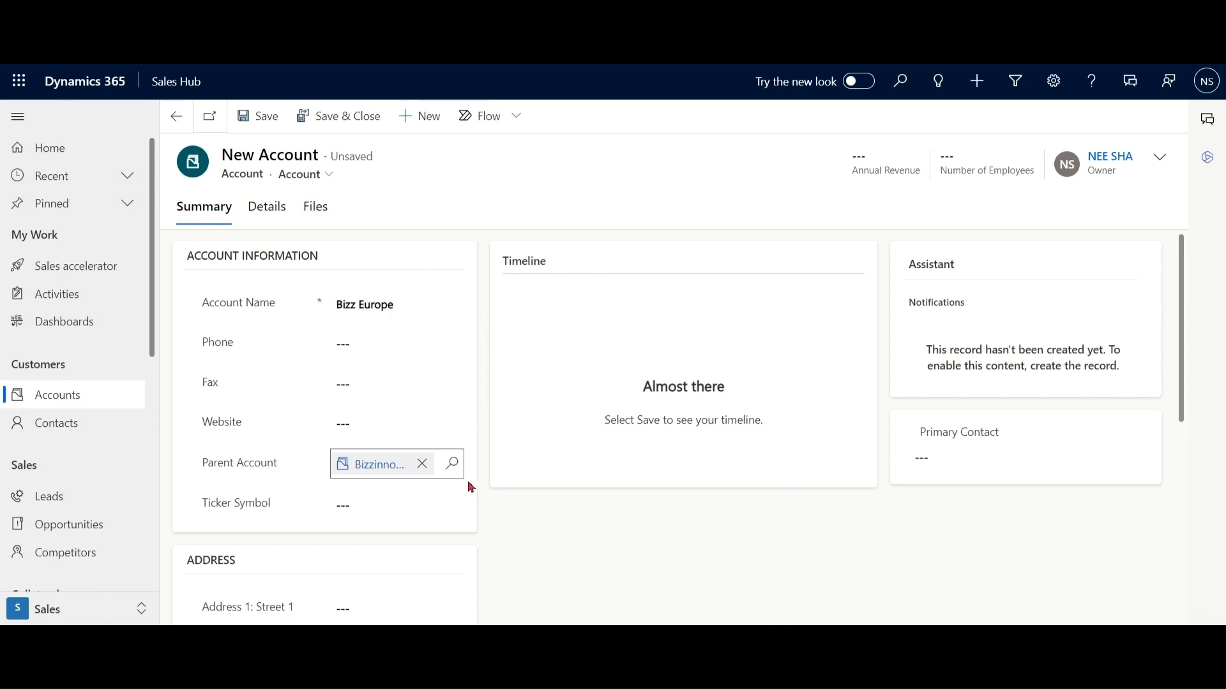
left_click(423, 117)
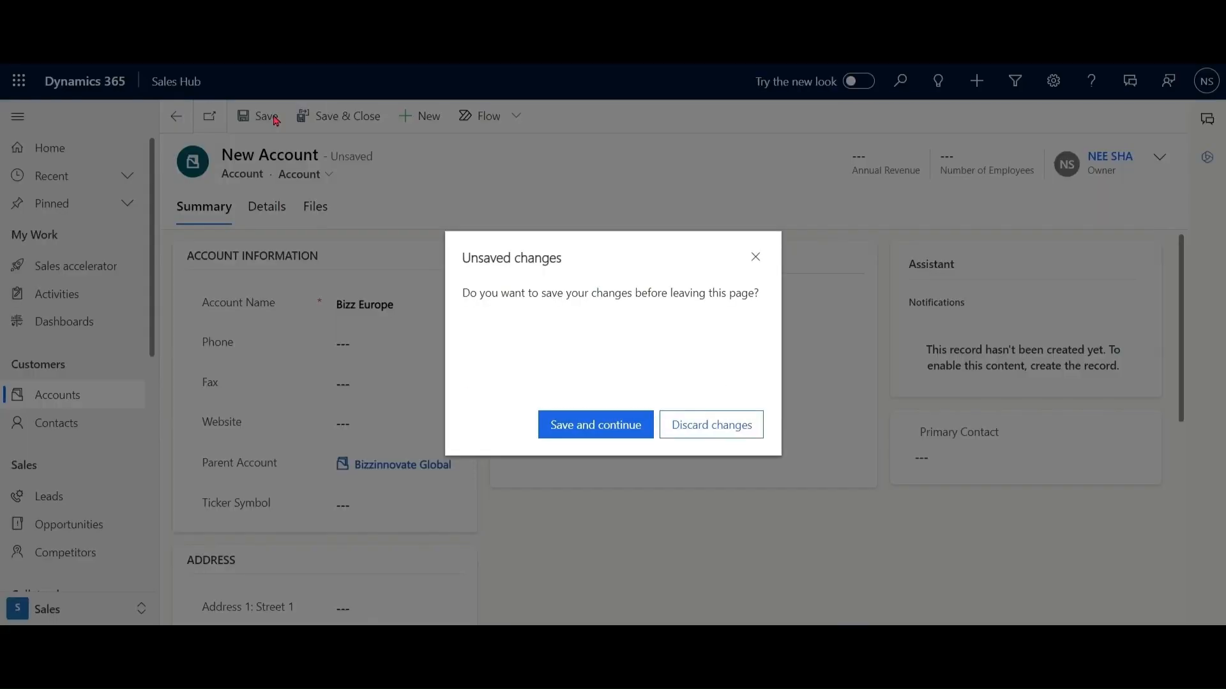
left_click(605, 425)
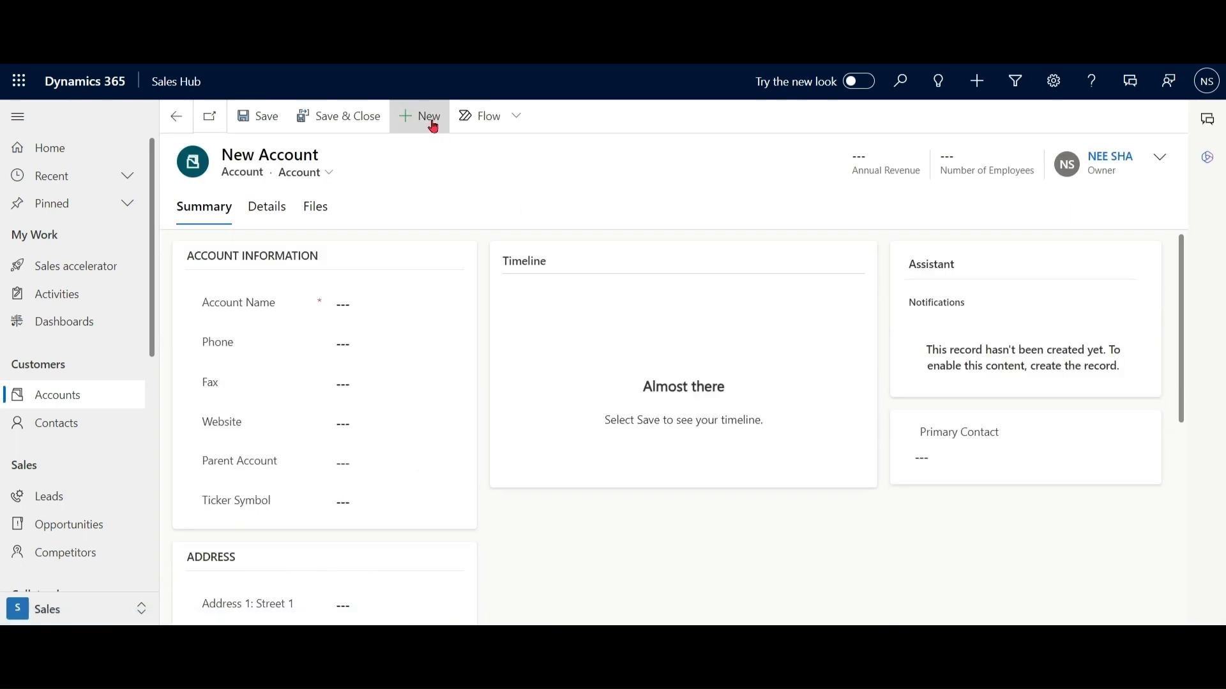
Create and save a new account named Bizz Asia with Bizzinnovate Global as its parent, and return to the accounts list.
left_click(434, 127)
left_click(369, 308)
type("Bi")
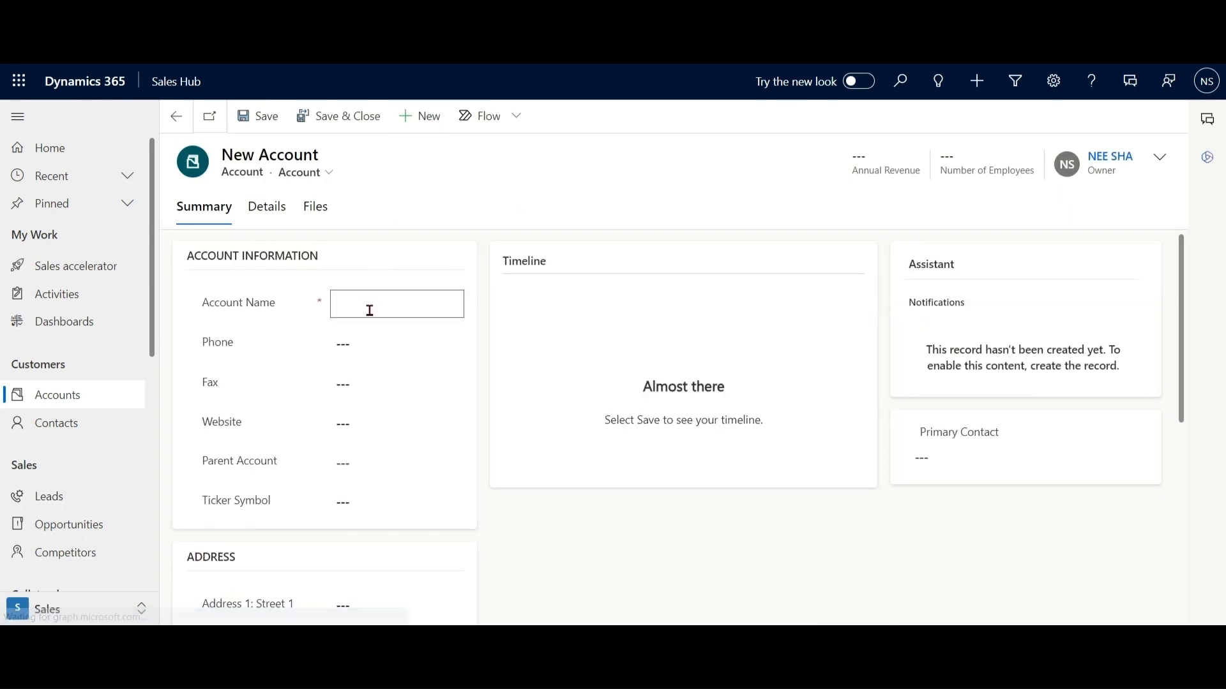
type("zz As")
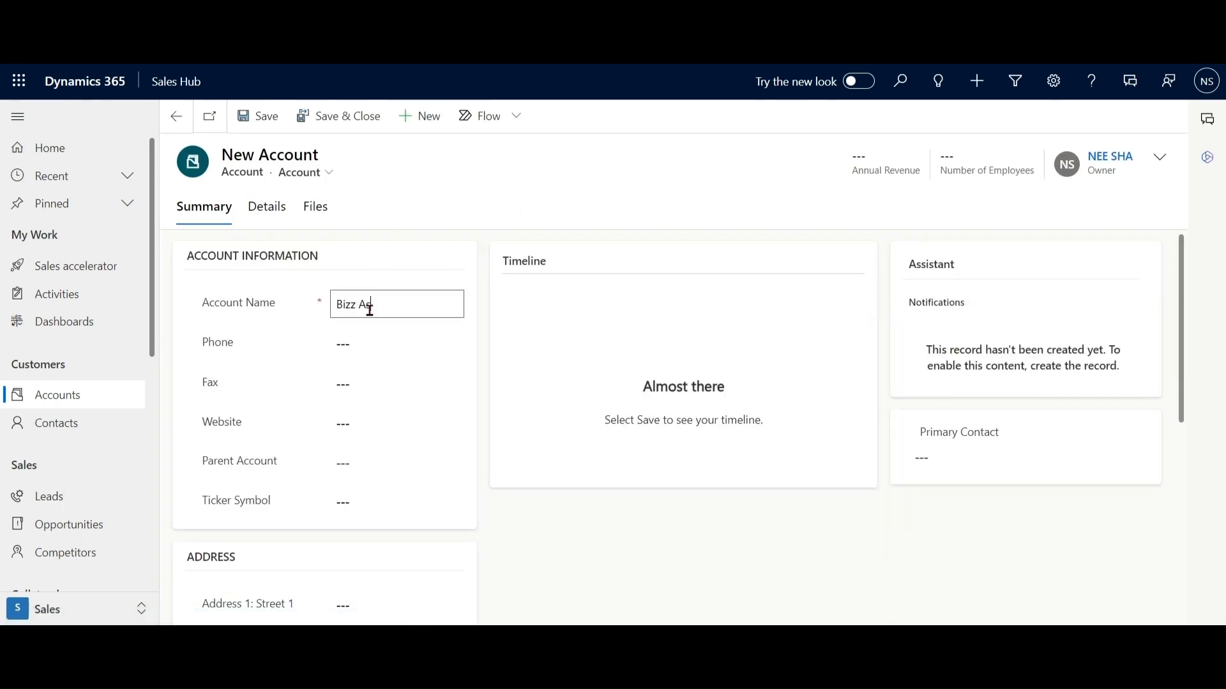
type("ia")
left_click(374, 461)
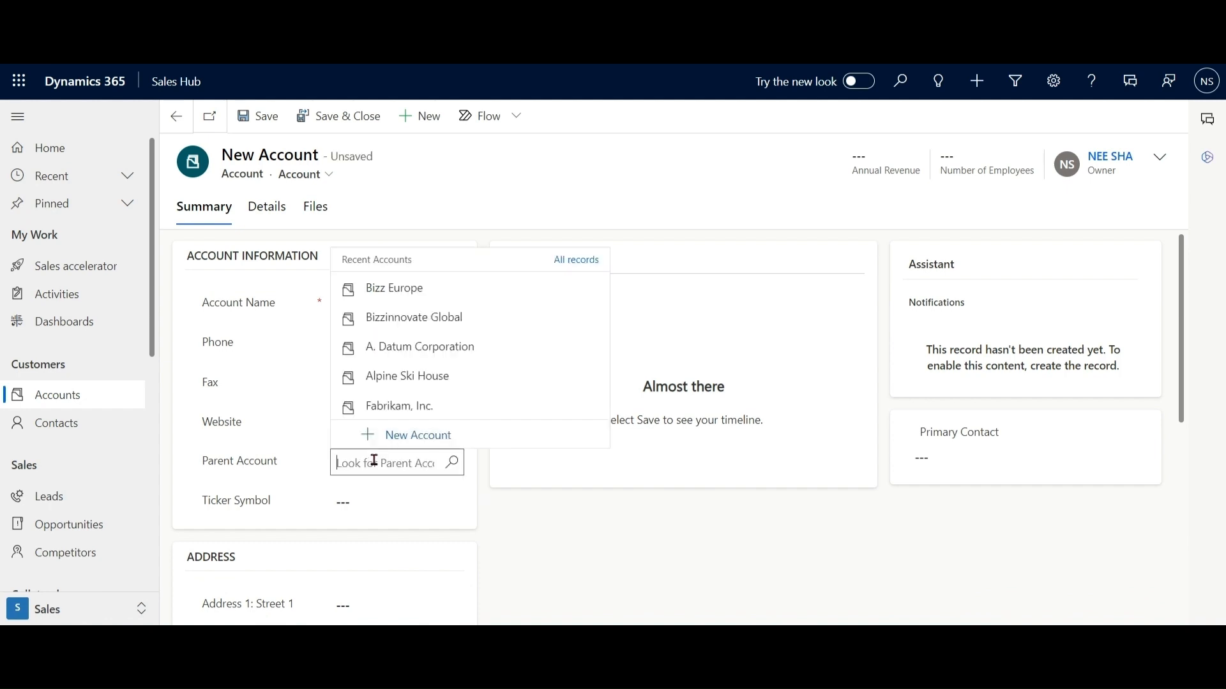
type("Bizz")
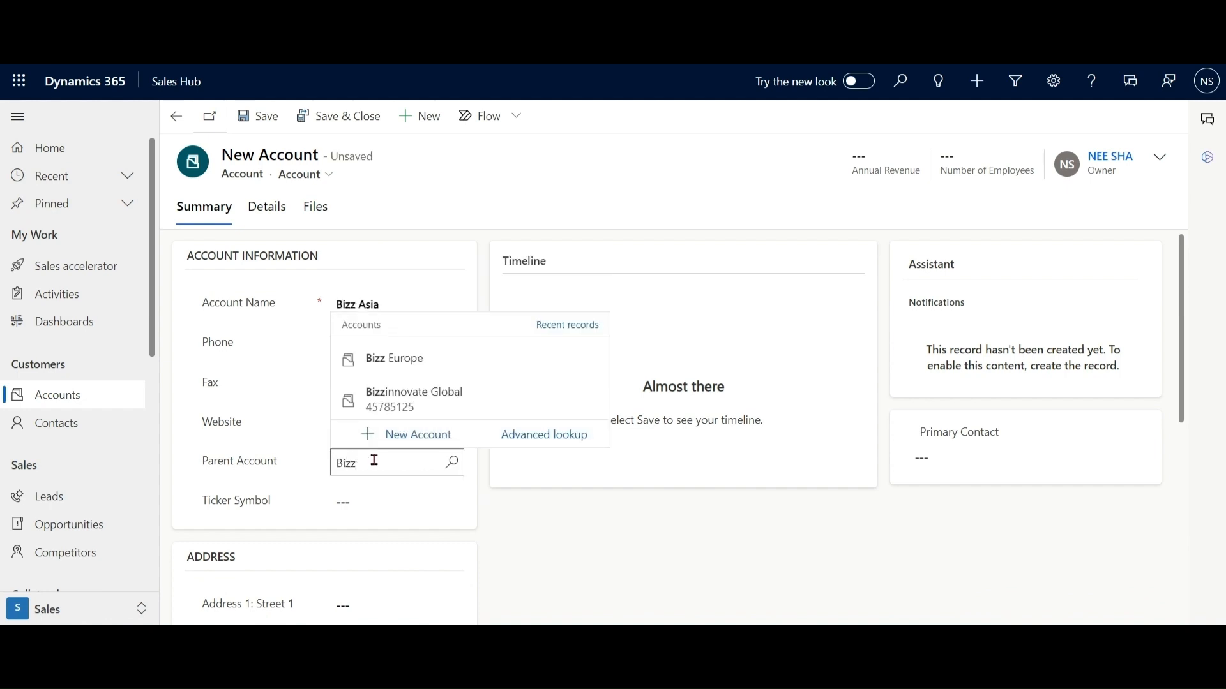
left_click(415, 404)
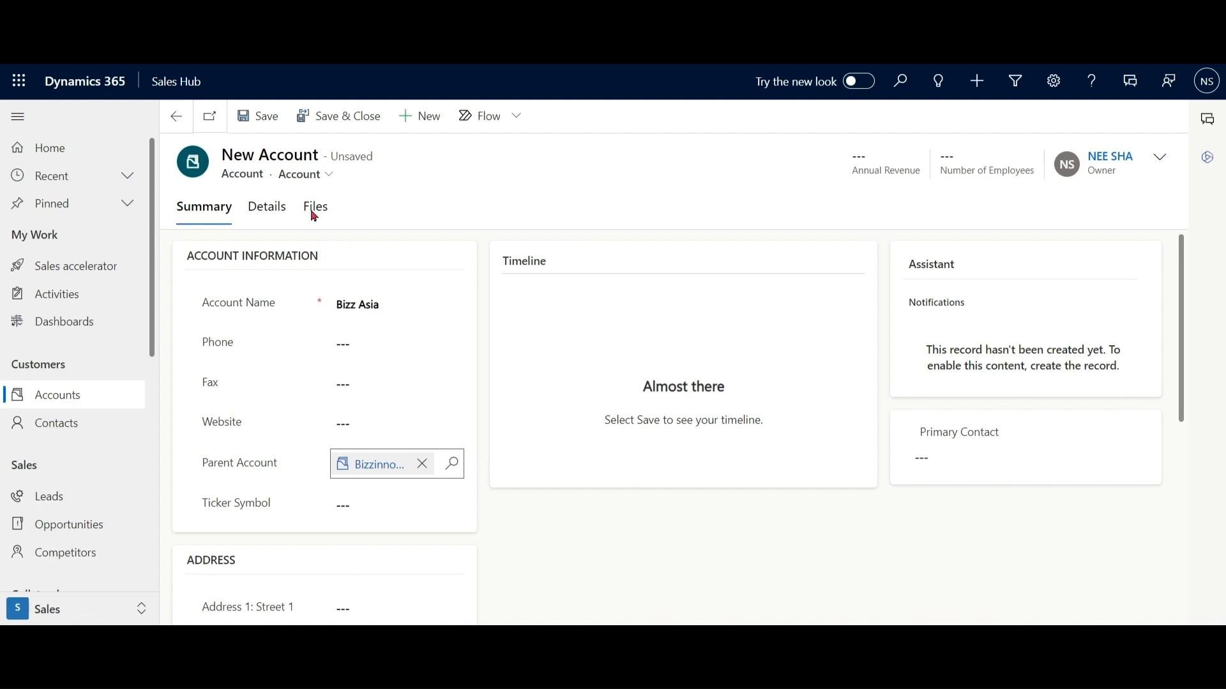
left_click(268, 121)
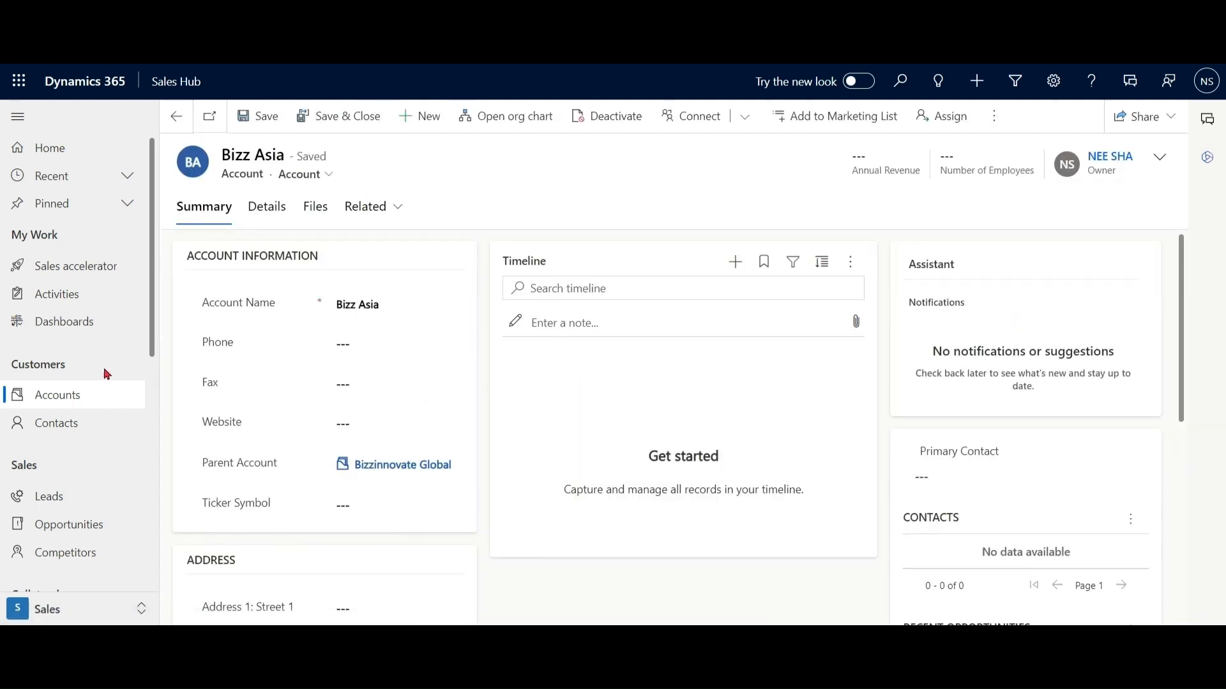
left_click(60, 402)
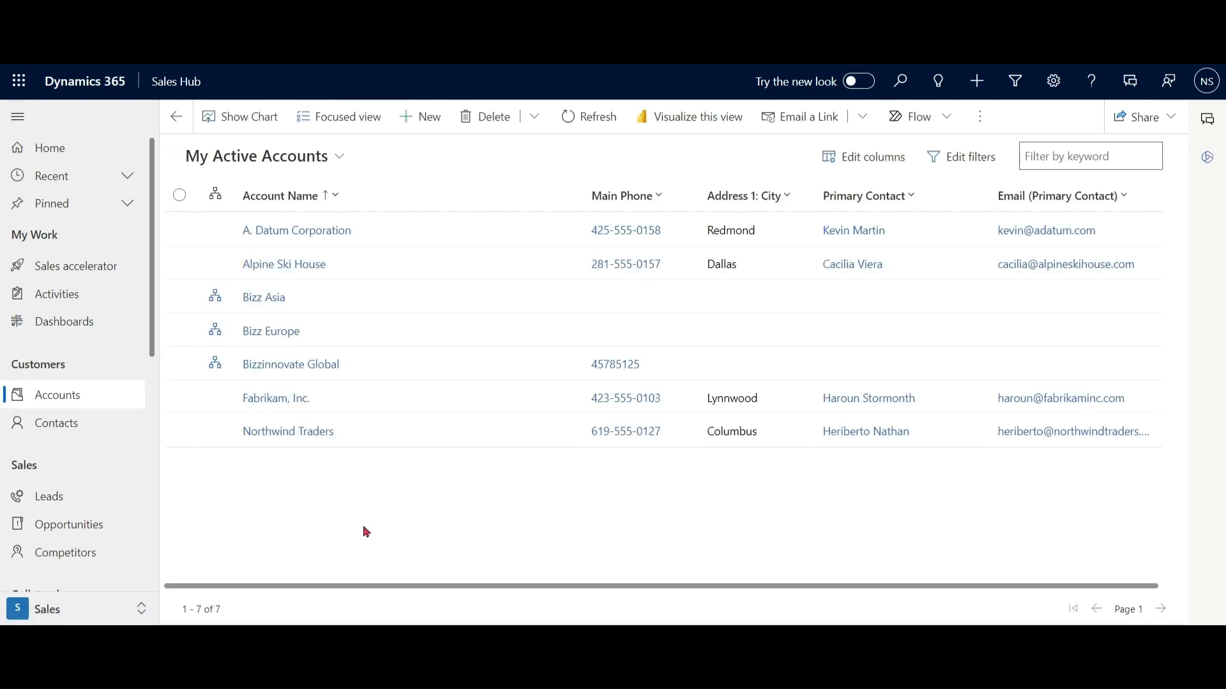